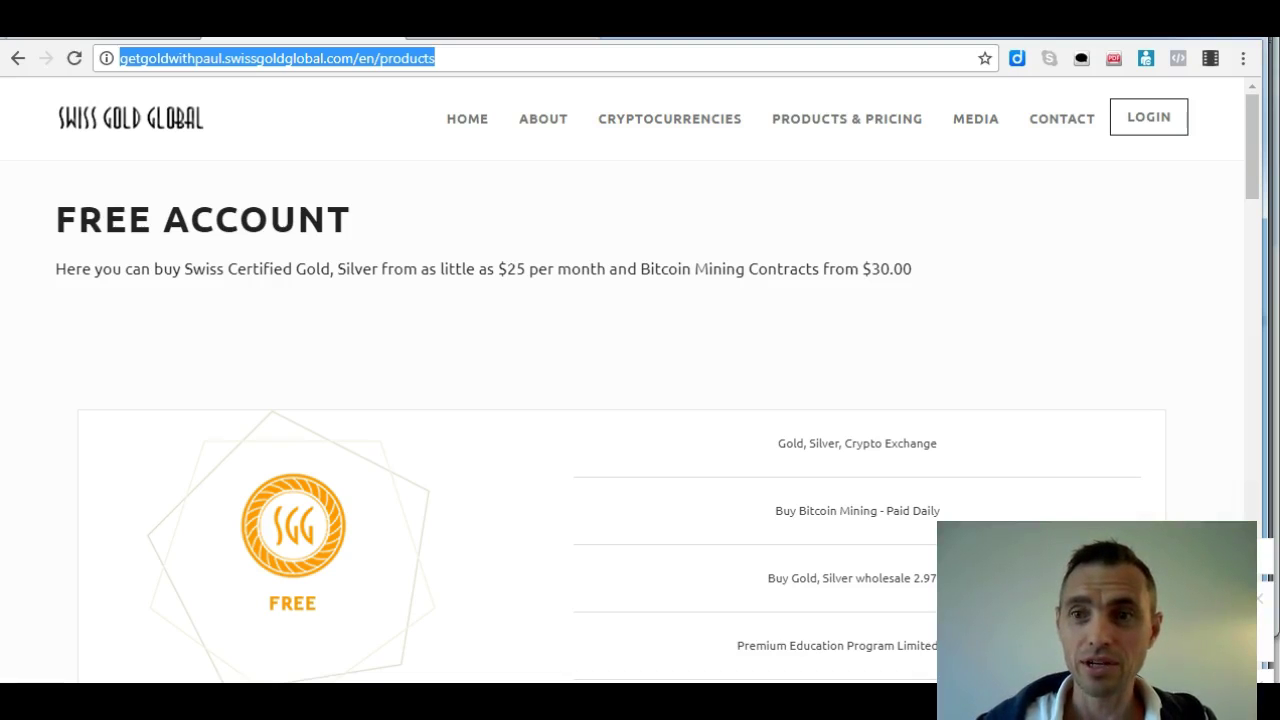
Sign up for the free account and scroll down to the SGG 2.0 Free Member enrollment form
left_click_drag(1252, 145, 1257, 114)
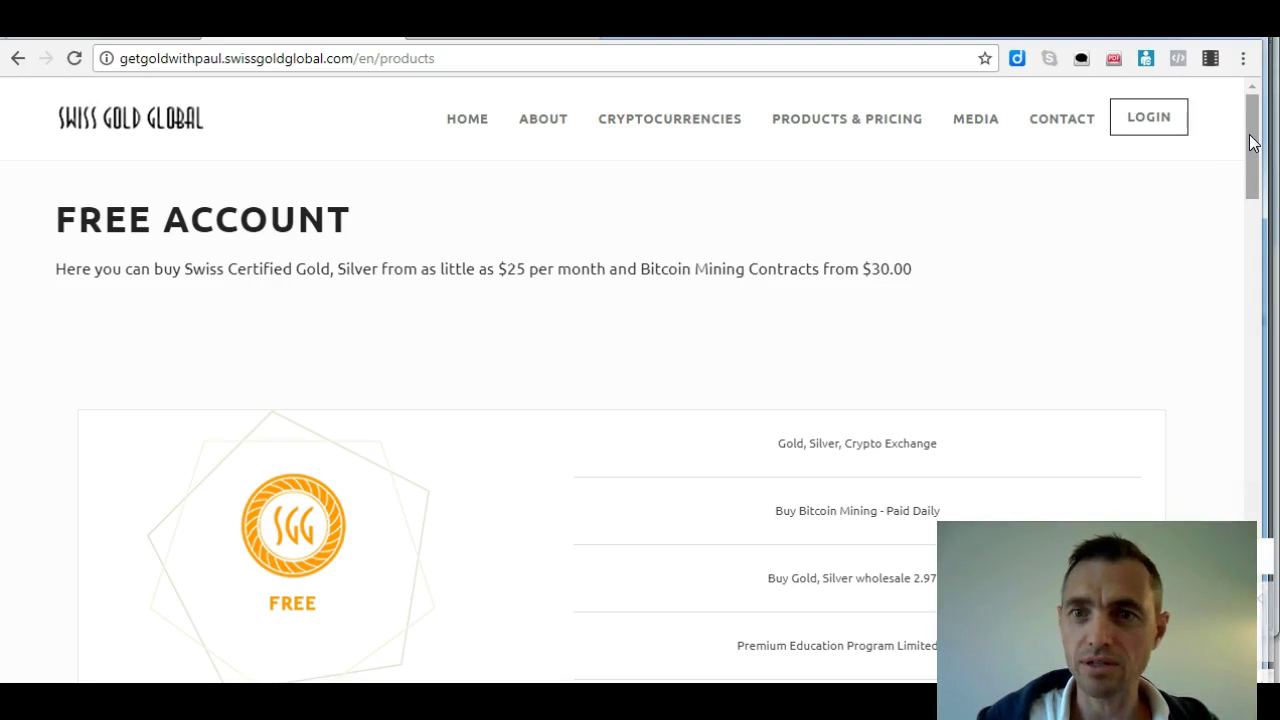
left_click_drag(1250, 143, 1250, 163)
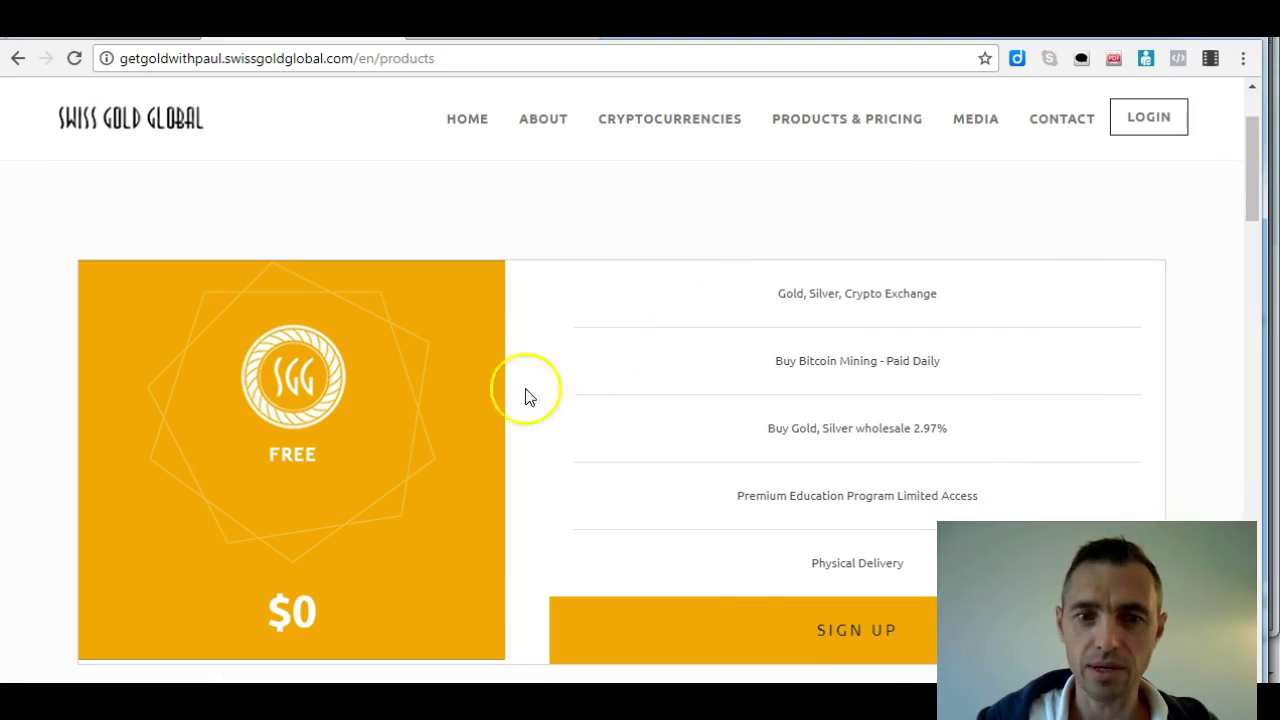
left_click(792, 632)
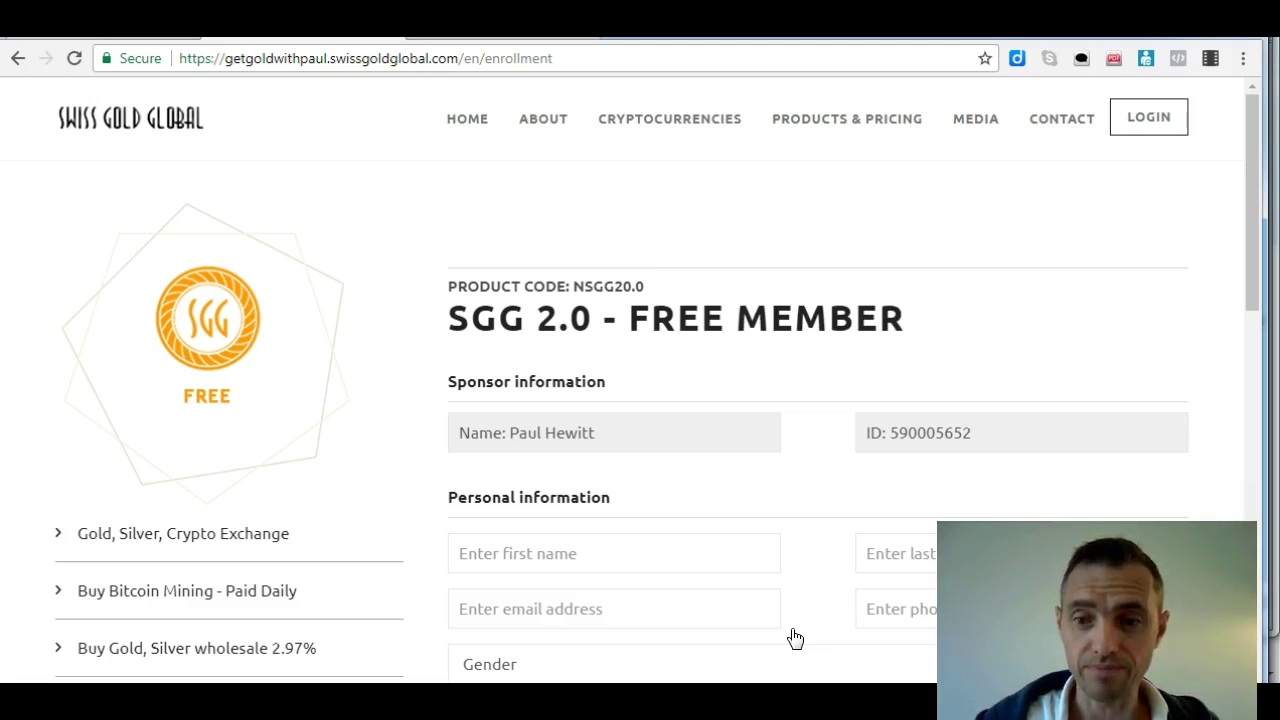
left_click_drag(1257, 220, 1257, 260)
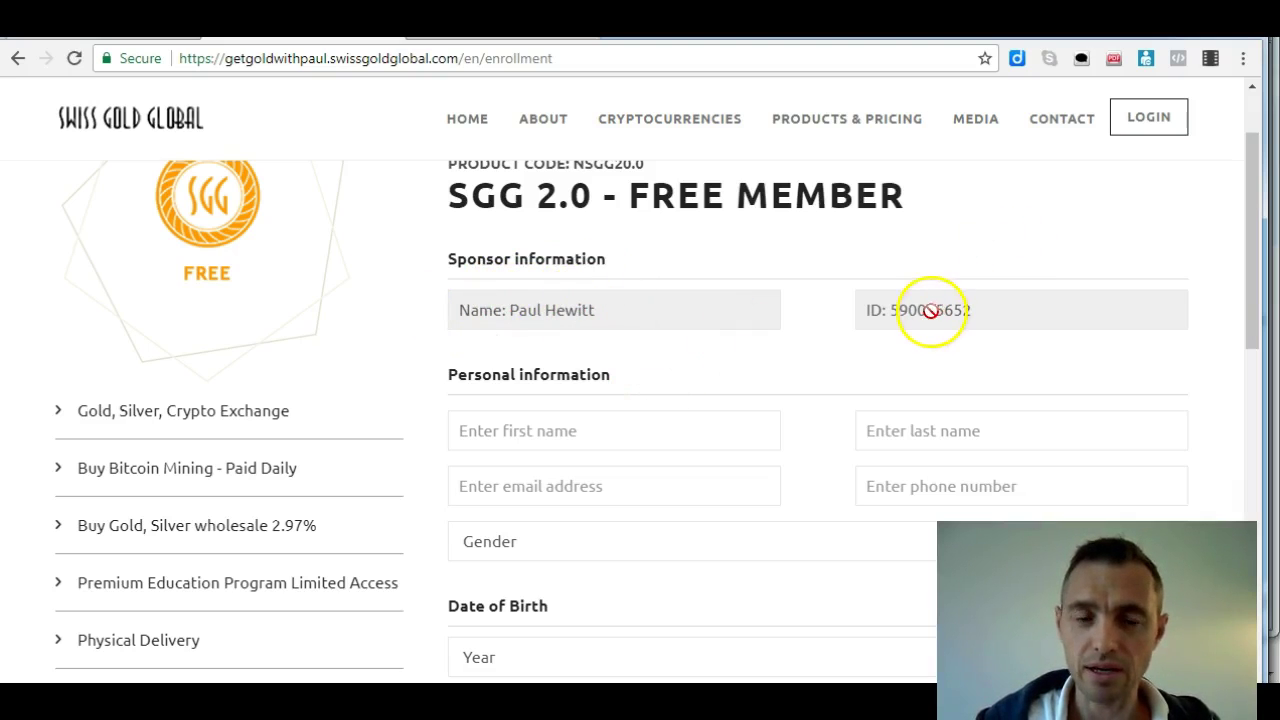
Enter the member's first name with middle initial and last name, correcting typos
left_click(605, 431)
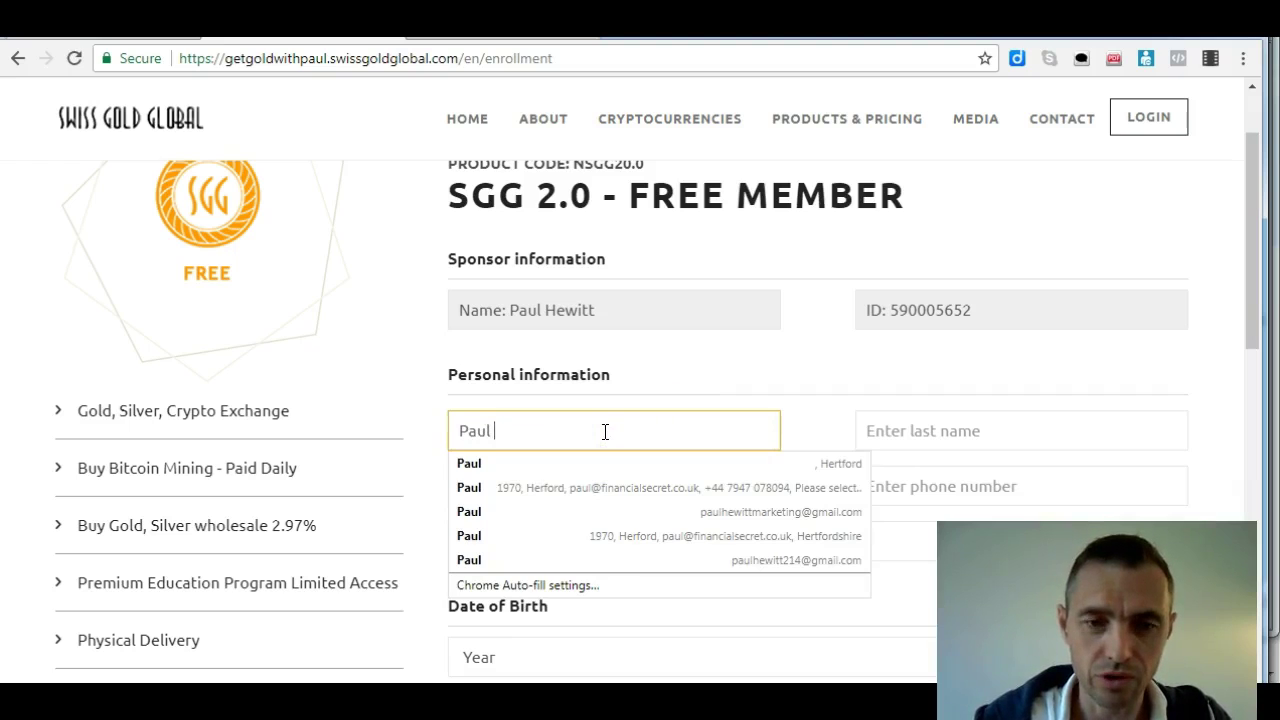
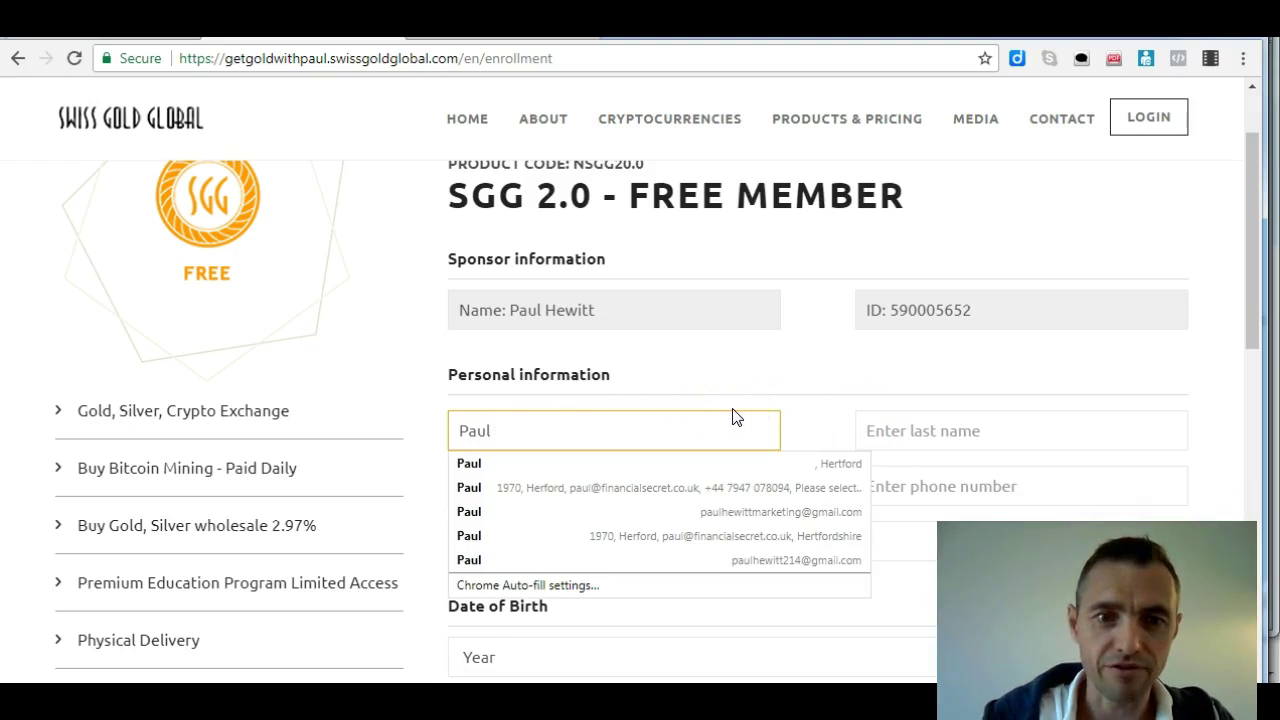
left_click(910, 432)
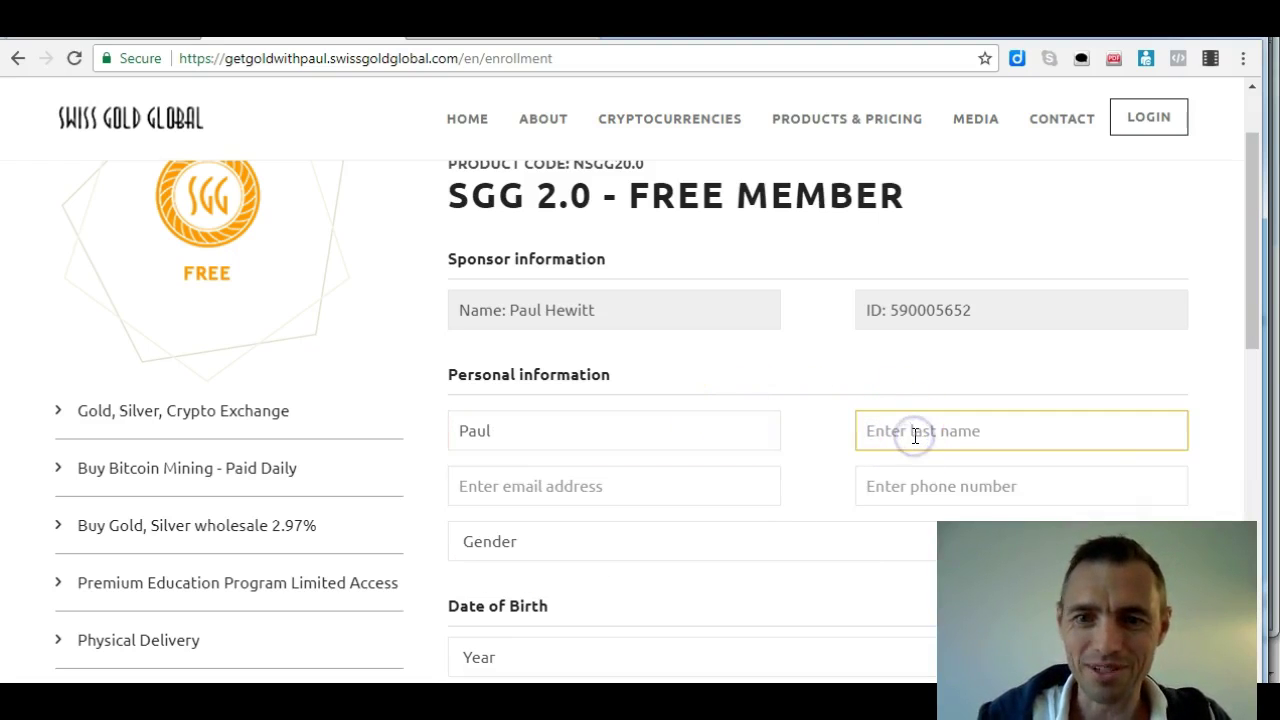
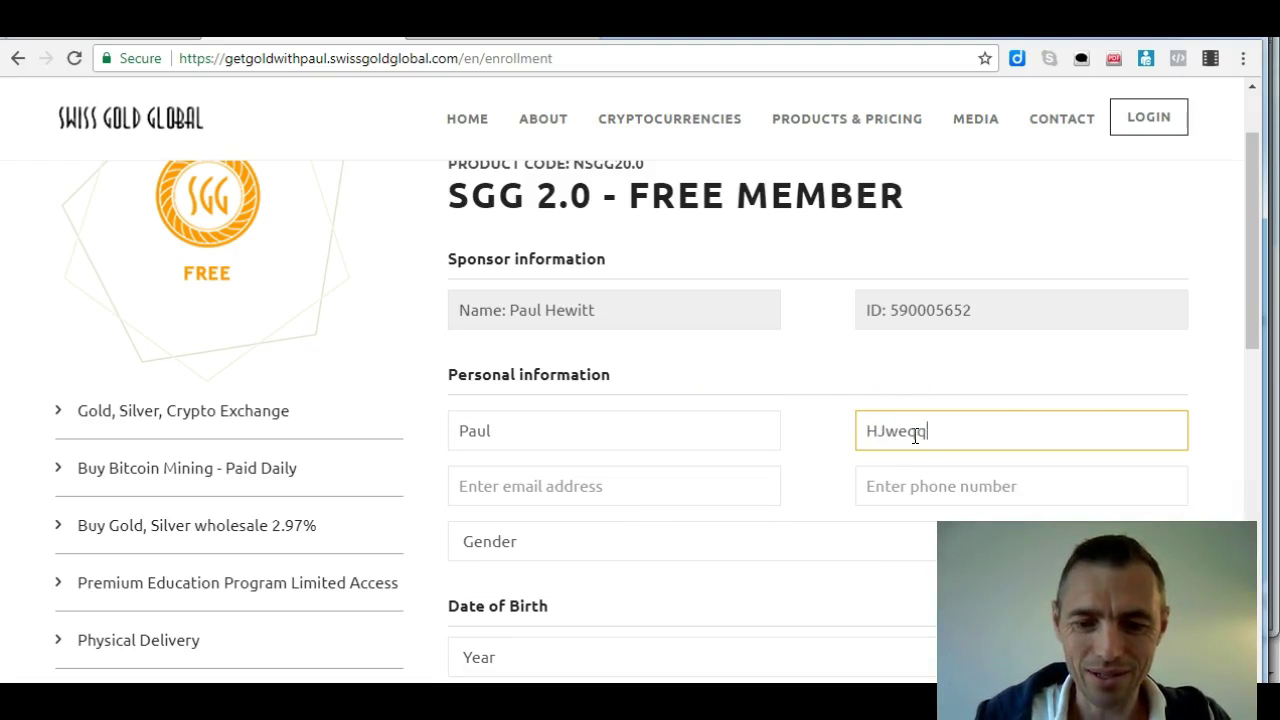
key("BackSpace")
key("BackSpace")
key("BackSpace")
key("BackSpace")
key("BackSpace")
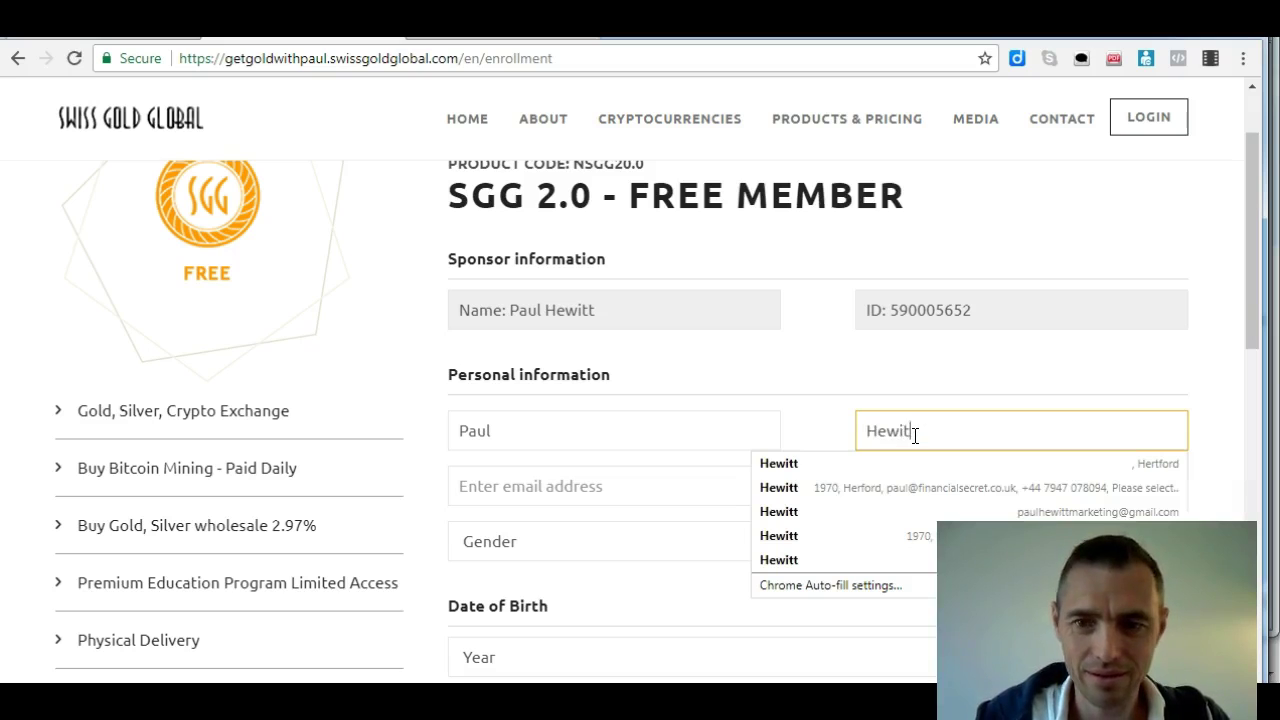
left_click(754, 429)
type("G")
Fill the e-mail and phone from a saved autofill entry, adding a leading 0 to the phone
left_click(681, 485)
type("p")
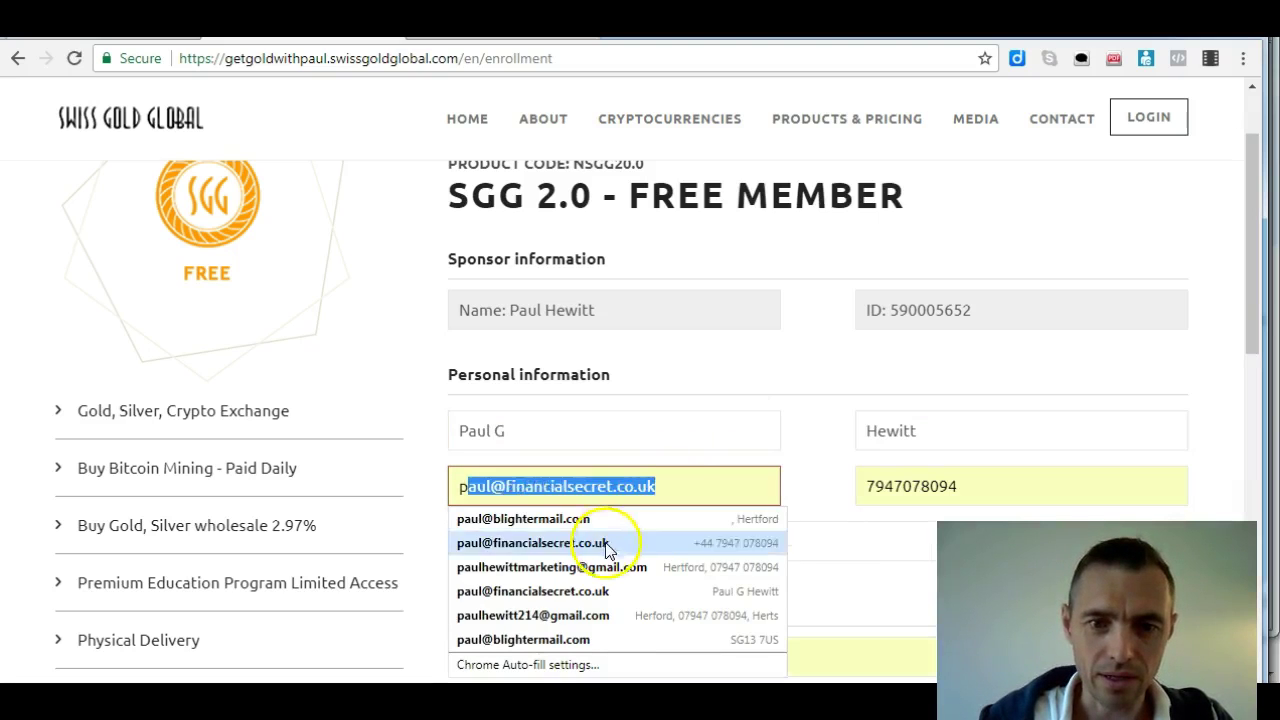
left_click(600, 566)
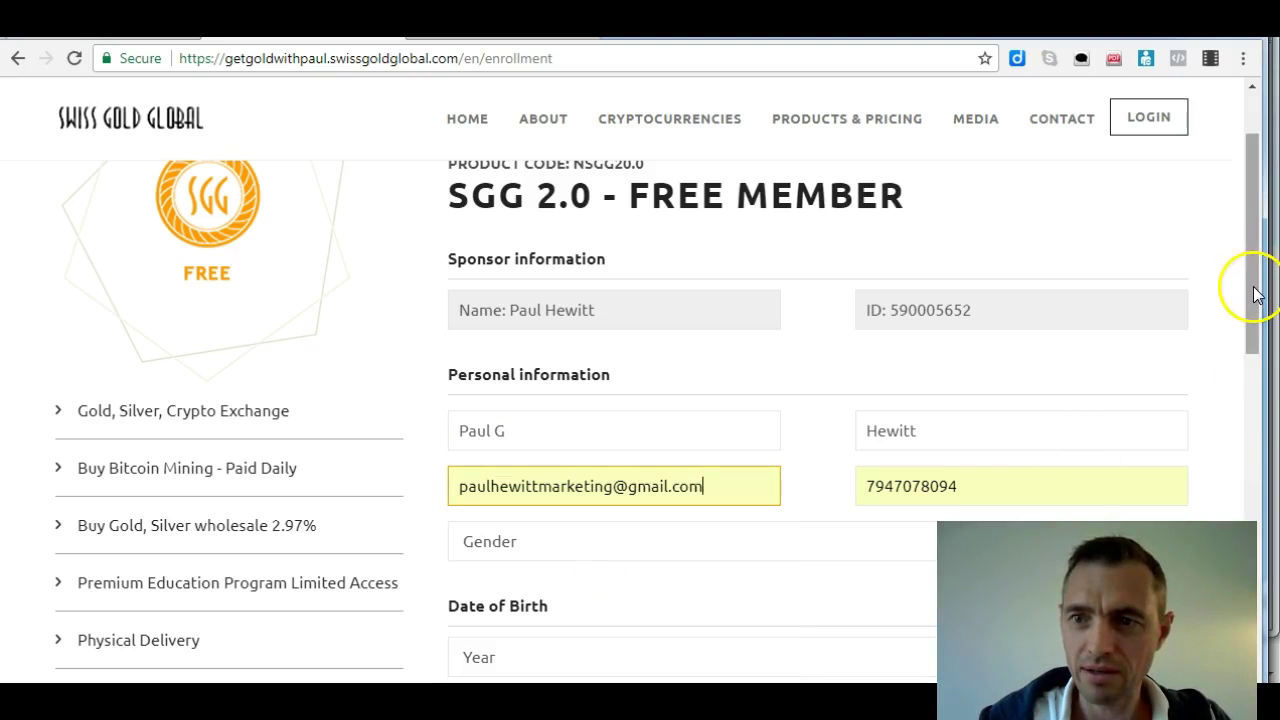
left_click_drag(1251, 286, 1257, 337)
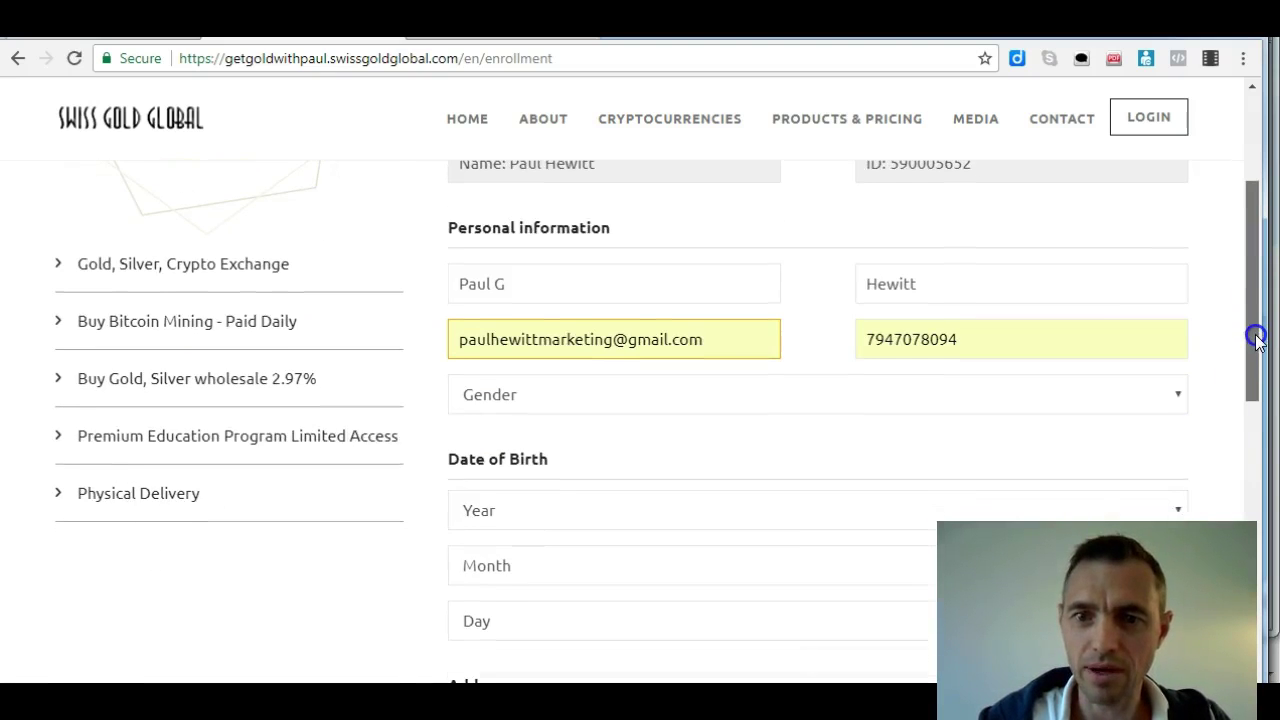
left_click(866, 338)
type("0")
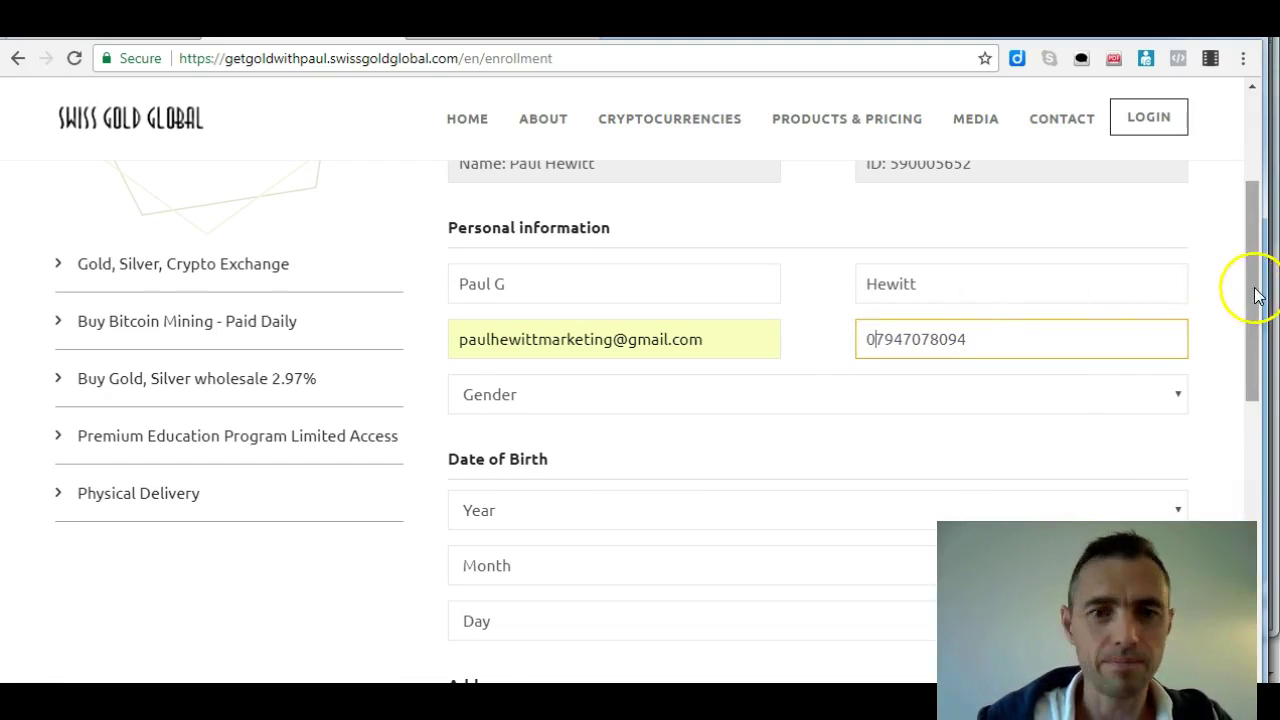
left_click_drag(1248, 286, 1249, 291)
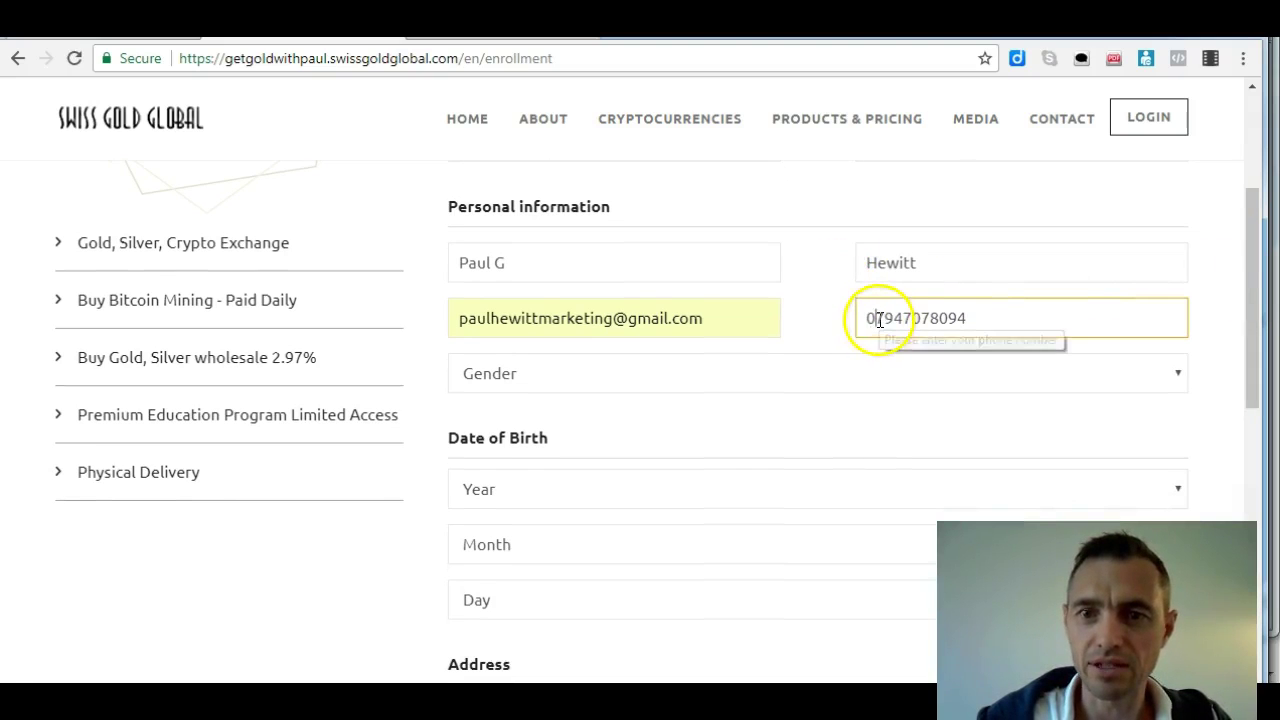
left_click_drag(1250, 297, 1257, 319)
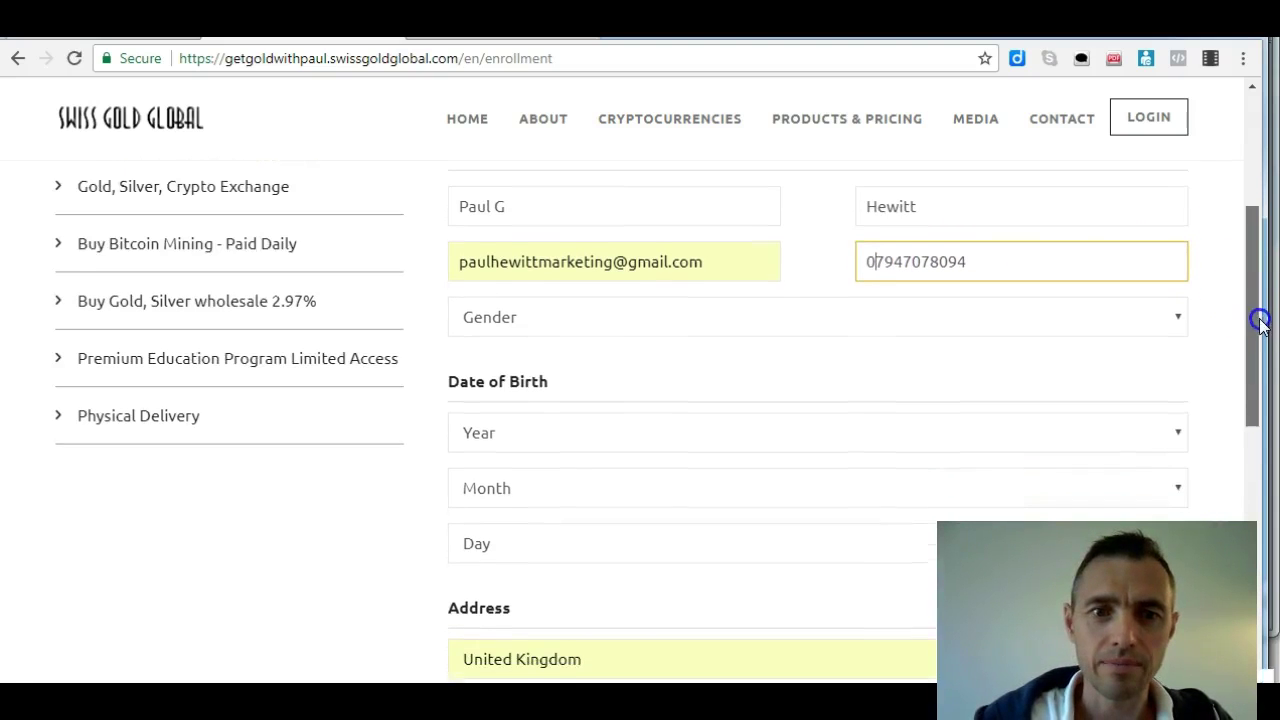
left_click(515, 311)
left_click(515, 362)
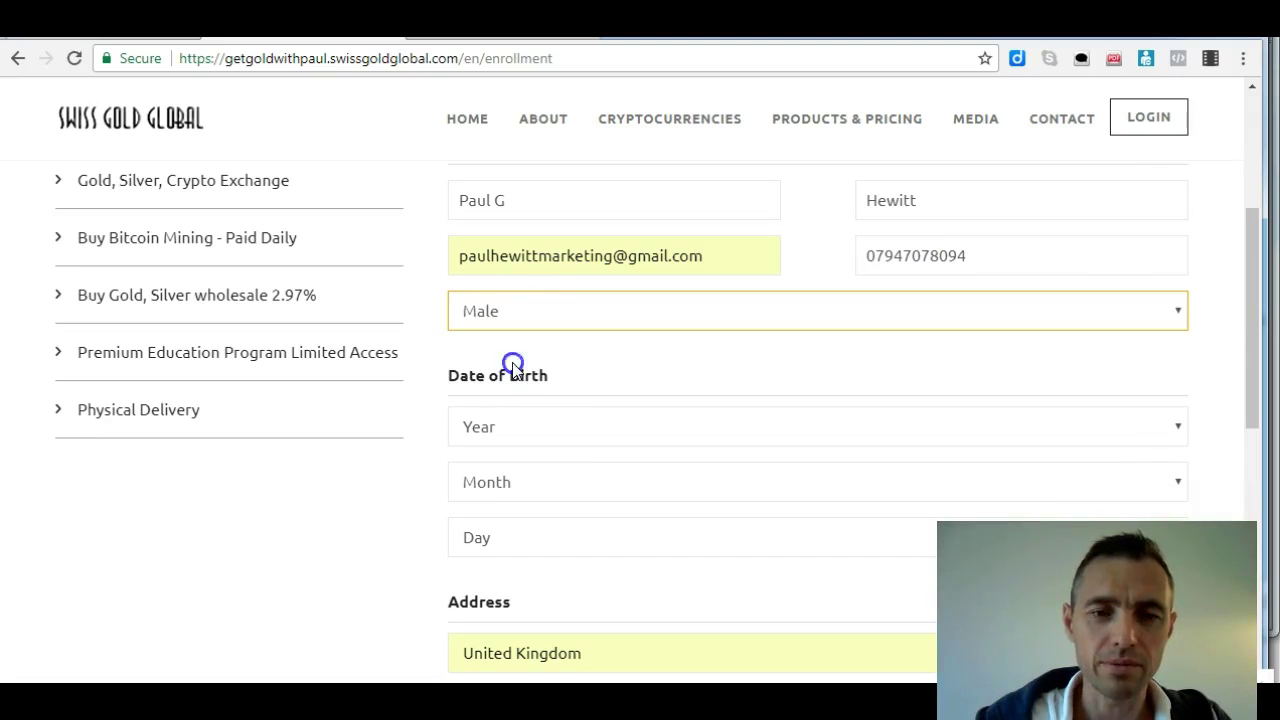
left_click(529, 432)
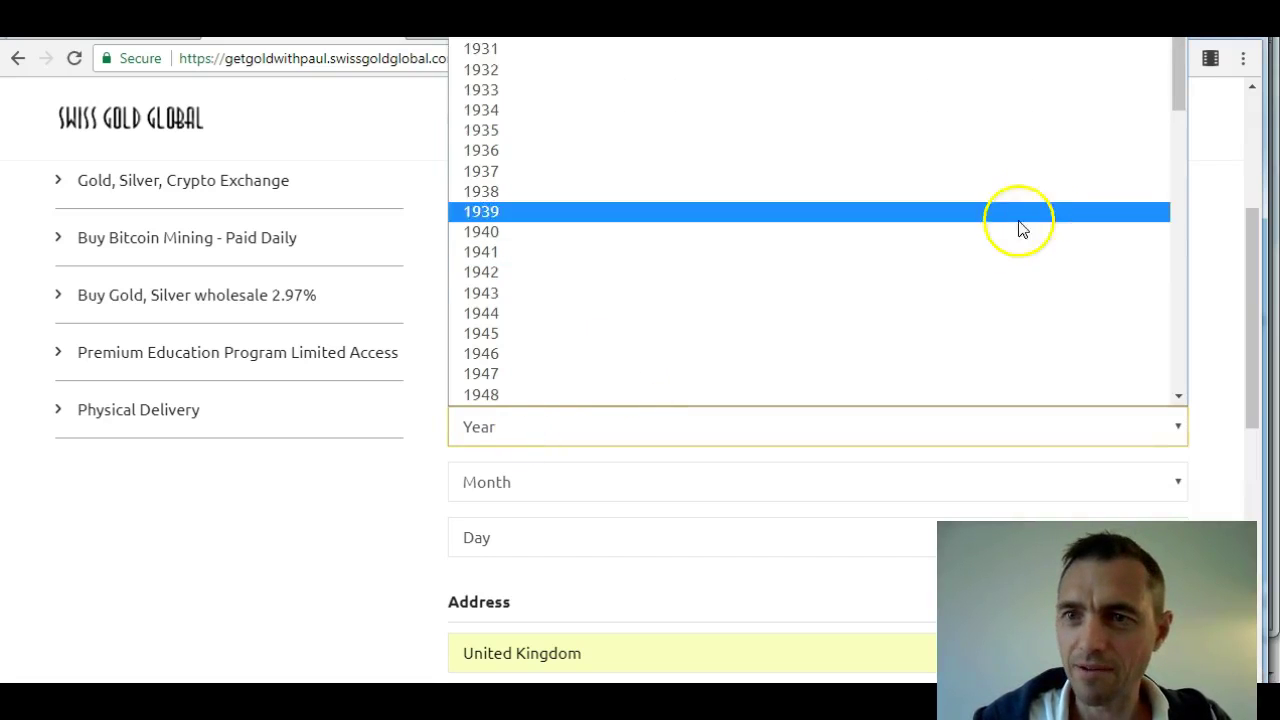
left_click_drag(1168, 63, 1168, 201)
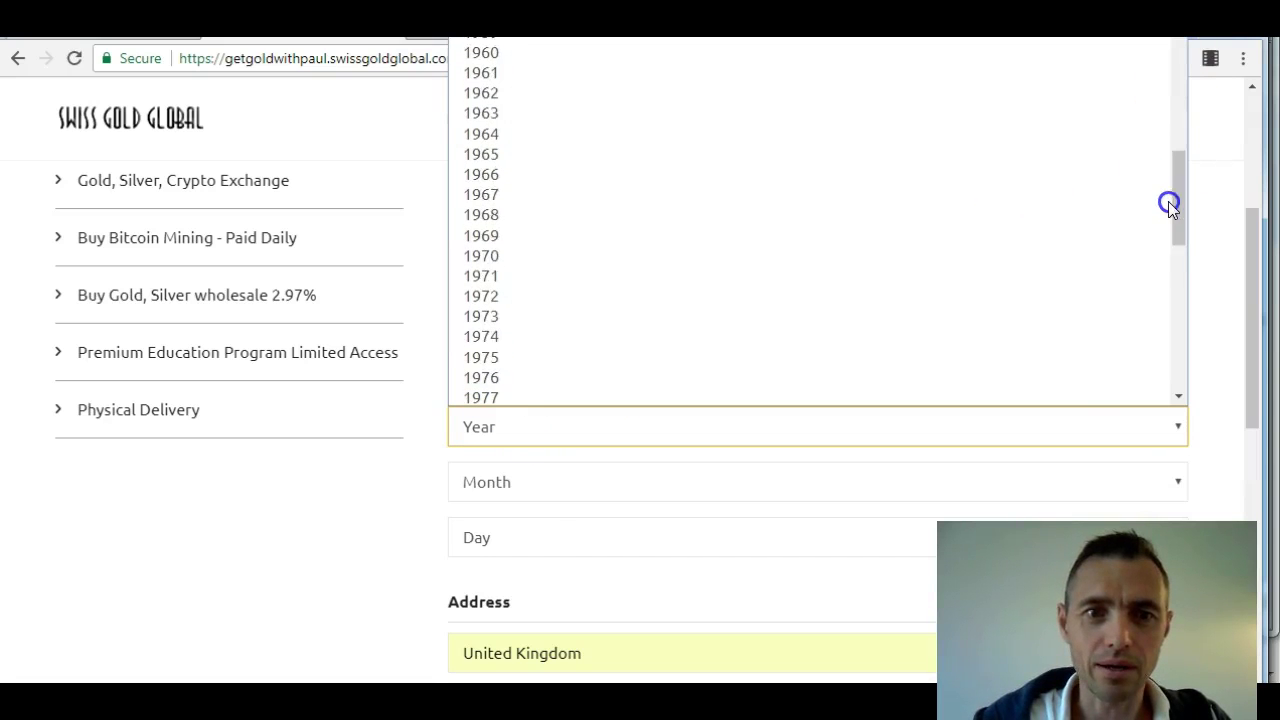
left_click(920, 253)
left_click_drag(1263, 255, 1263, 316)
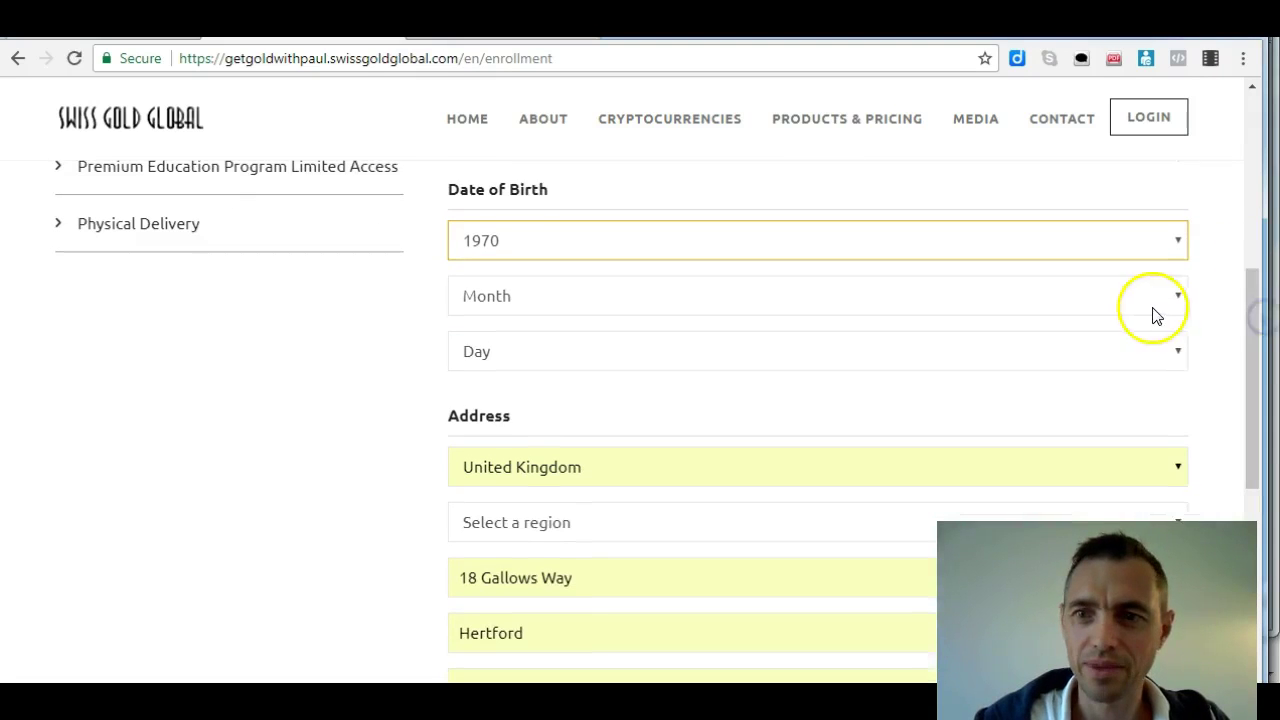
left_click(1154, 312)
left_click(774, 566)
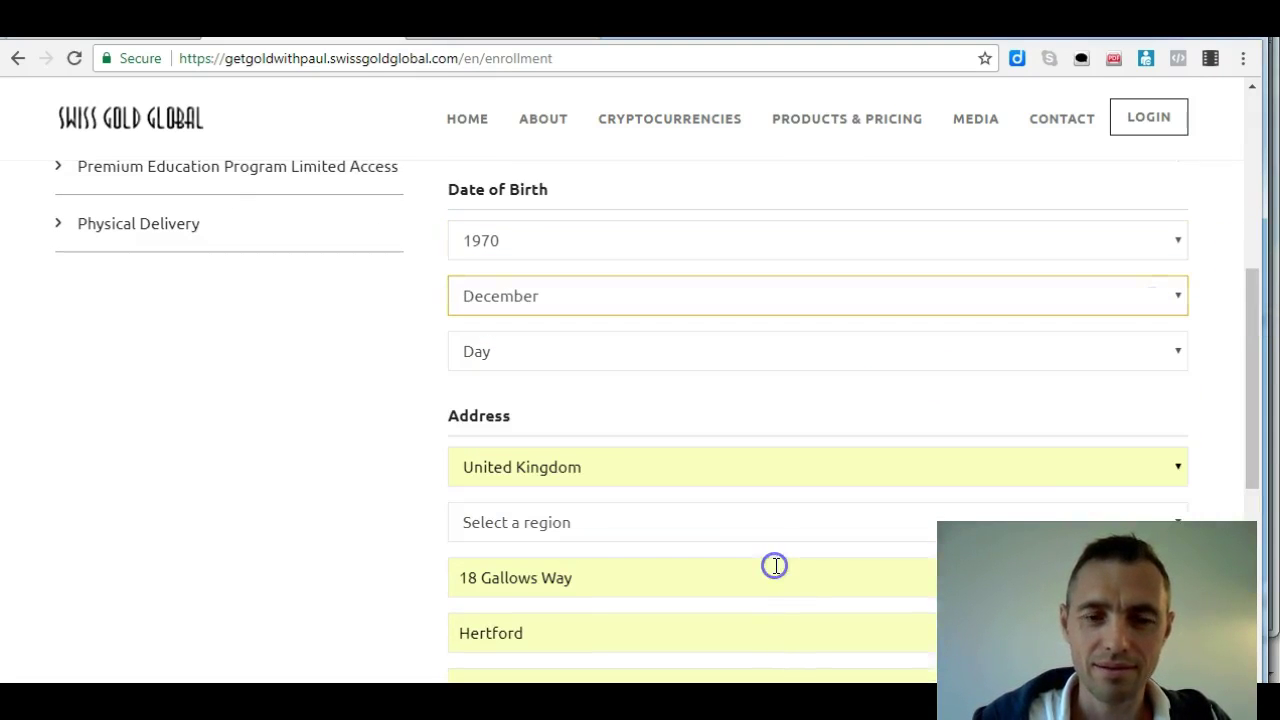
left_click(630, 354)
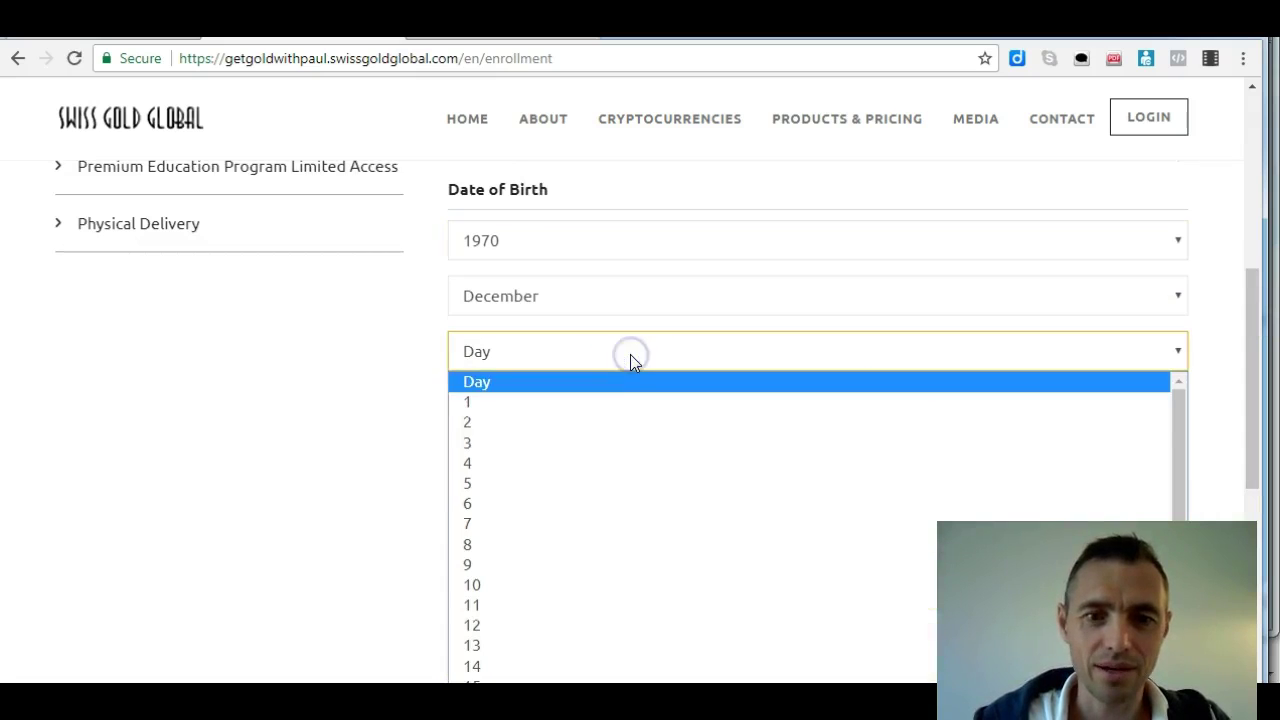
left_click(552, 462)
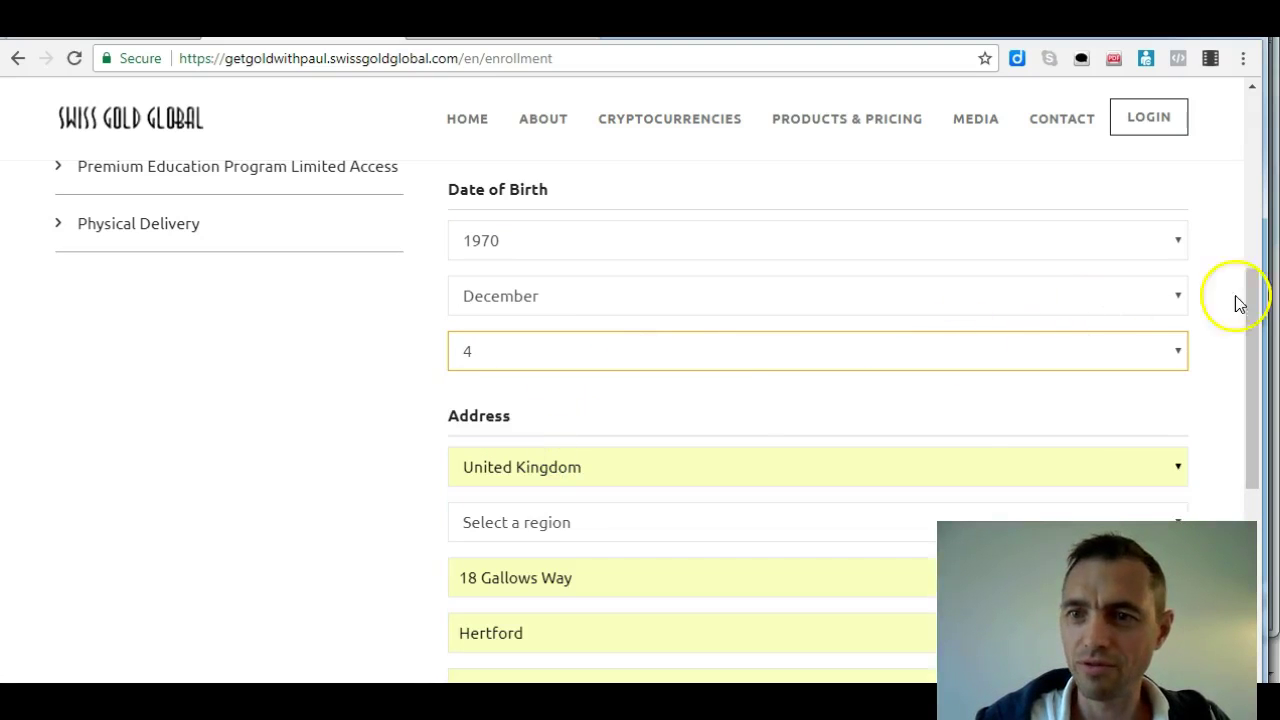
left_click_drag(1252, 297, 1266, 349)
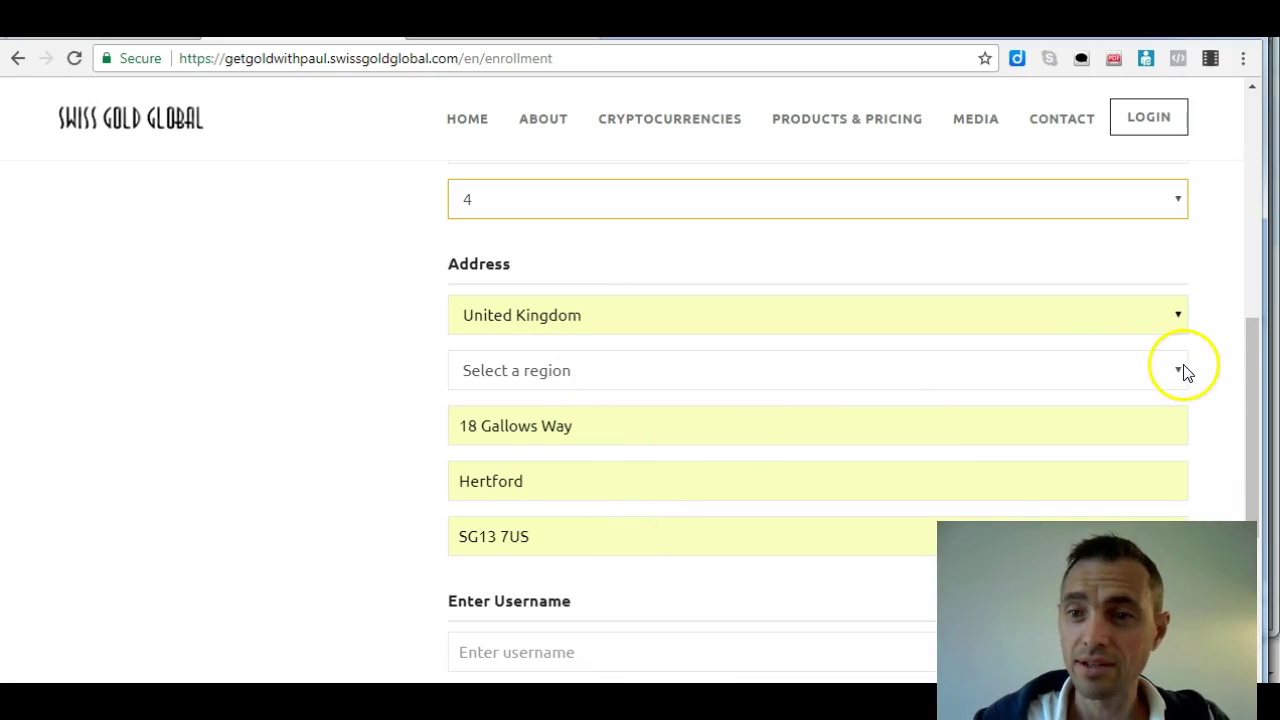
Scroll past the address details to the Enter Username field and place the cursor there
left_click_drag(1250, 368, 1260, 435)
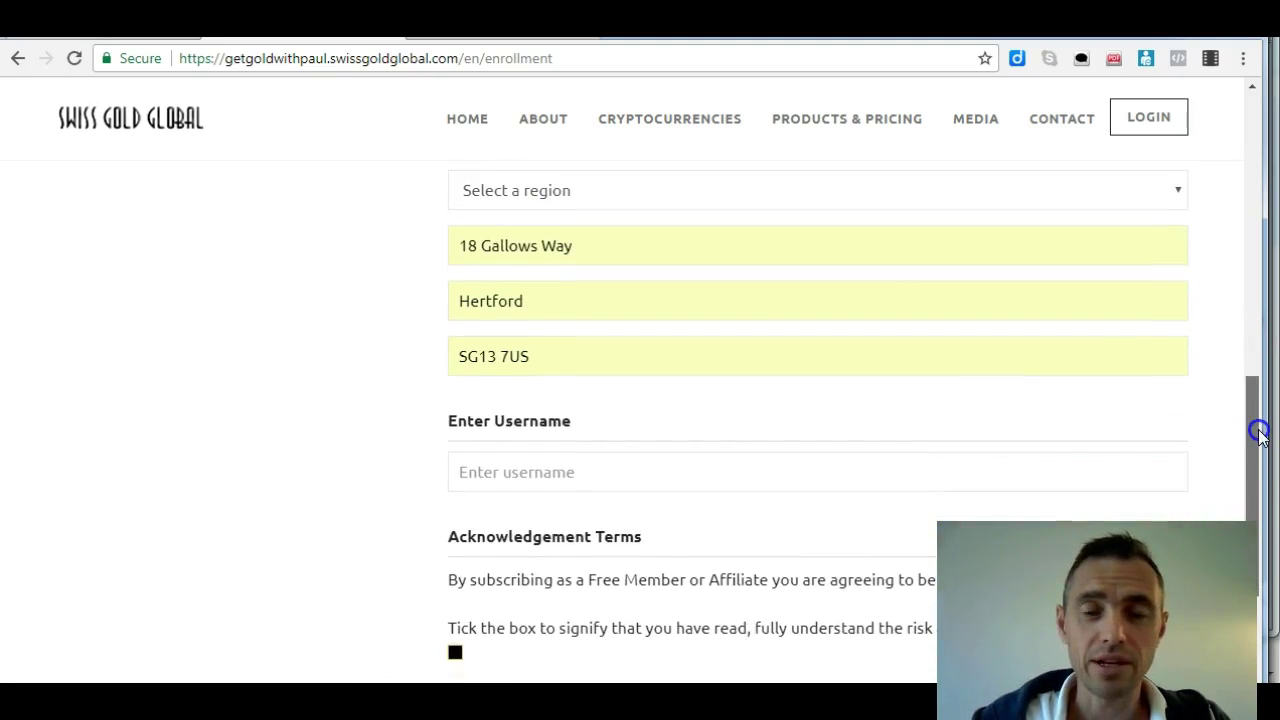
left_click_drag(1260, 435, 1251, 457)
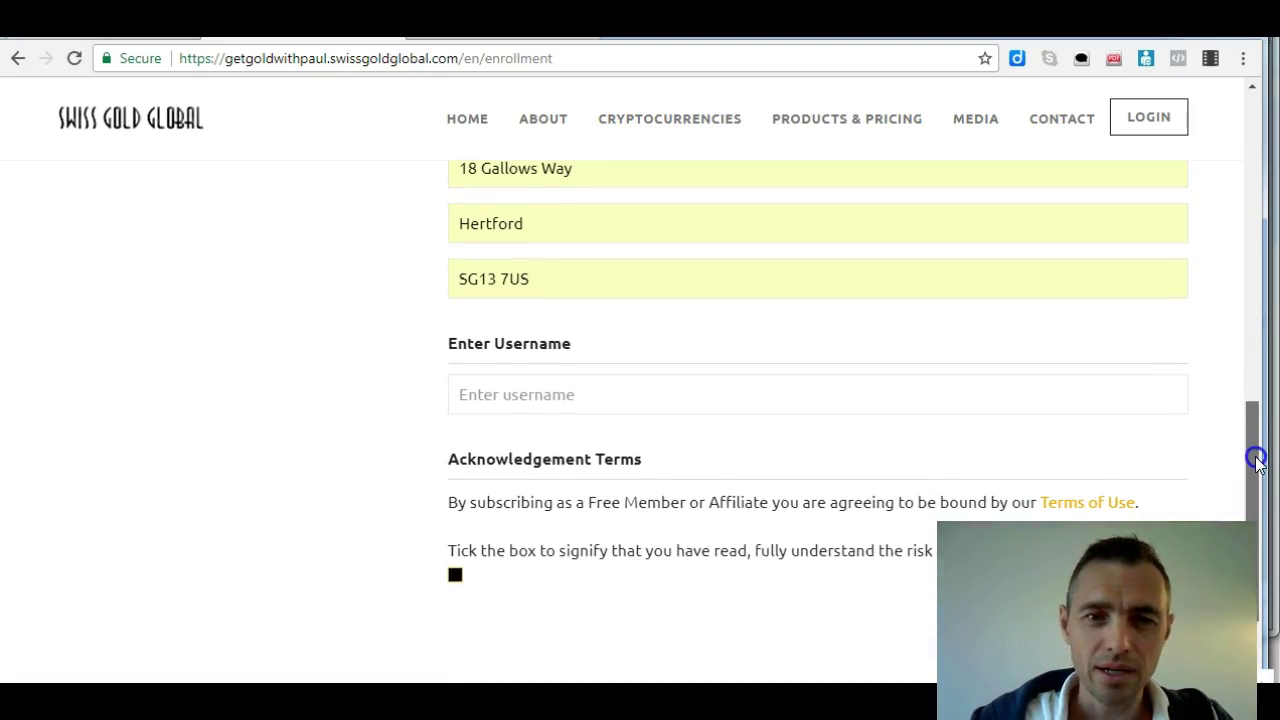
left_click(565, 391)
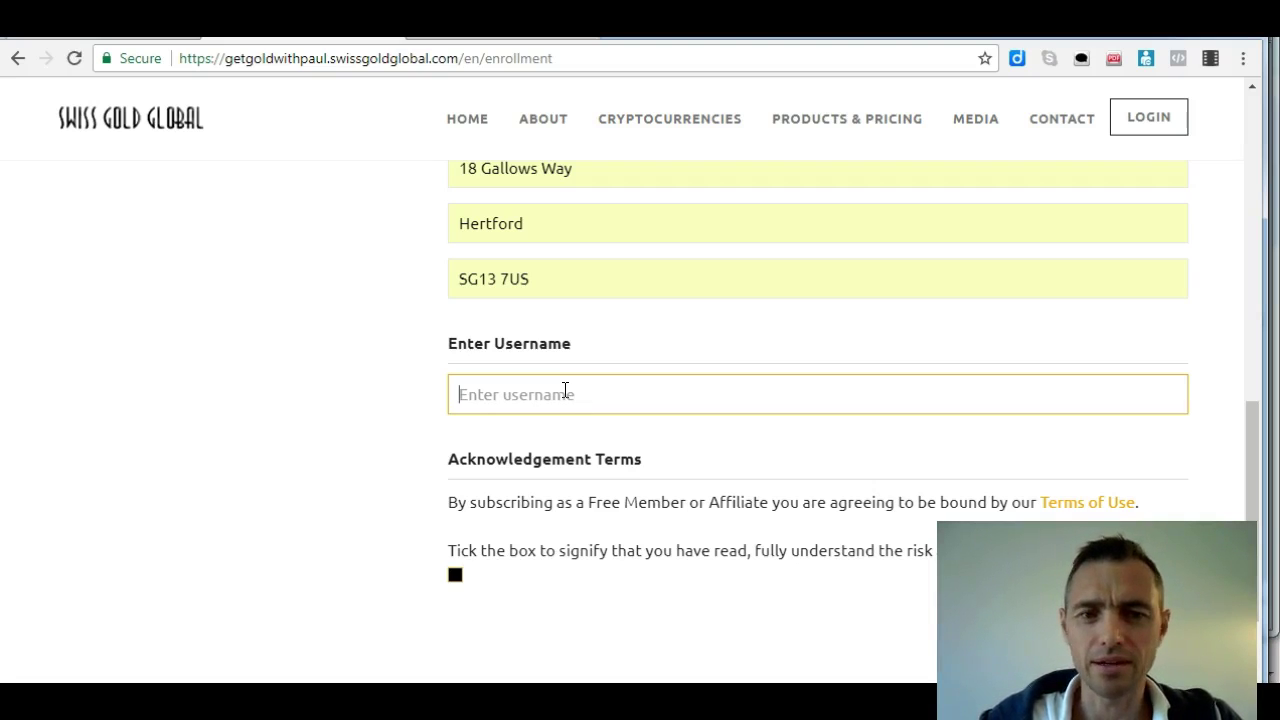
Enter the chosen username and tick the Acknowledgement Terms of Use checkbox
type("buiol")
key("BackSpace")
key("BackSpace")
type("ld")
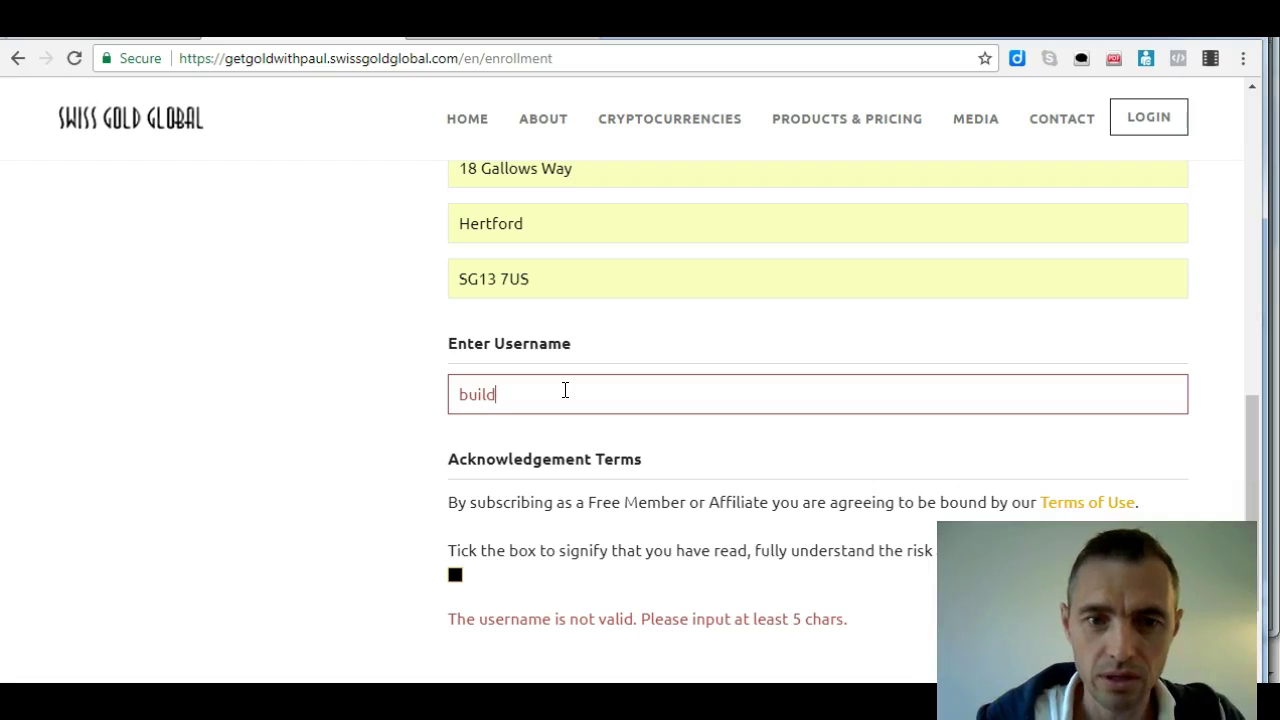
type("ithpaul")
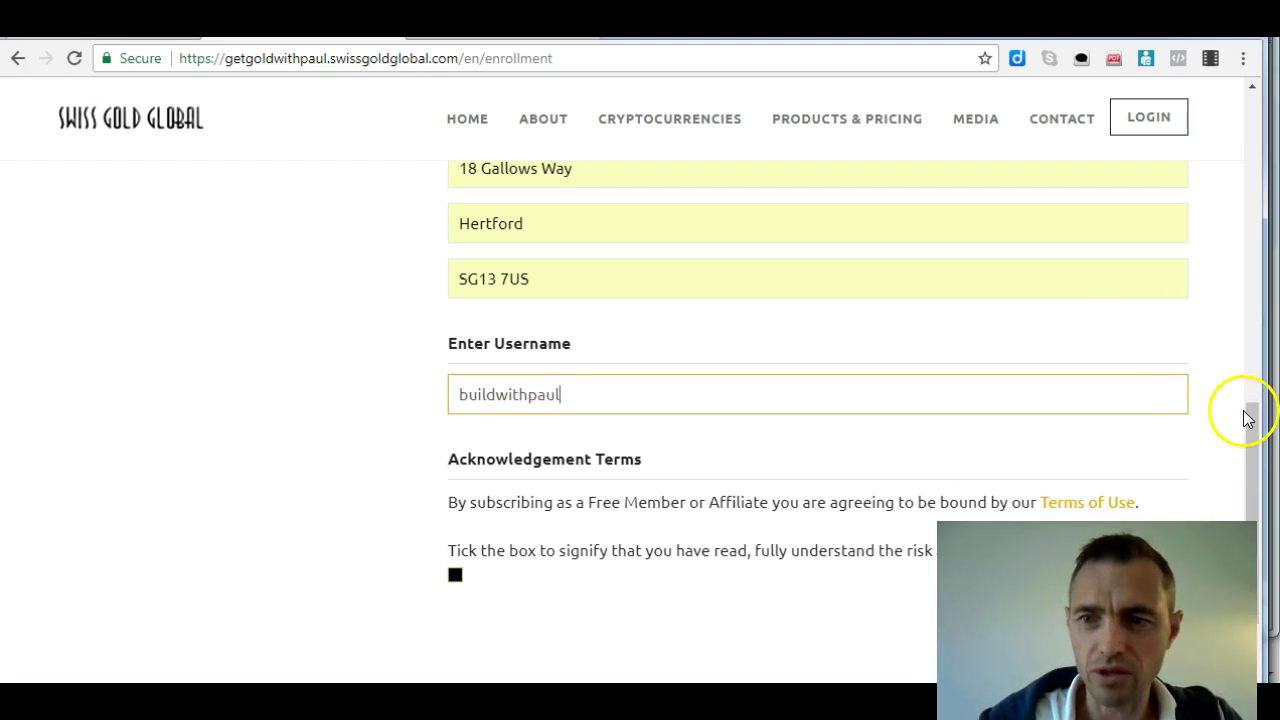
left_click_drag(1249, 420, 1256, 428)
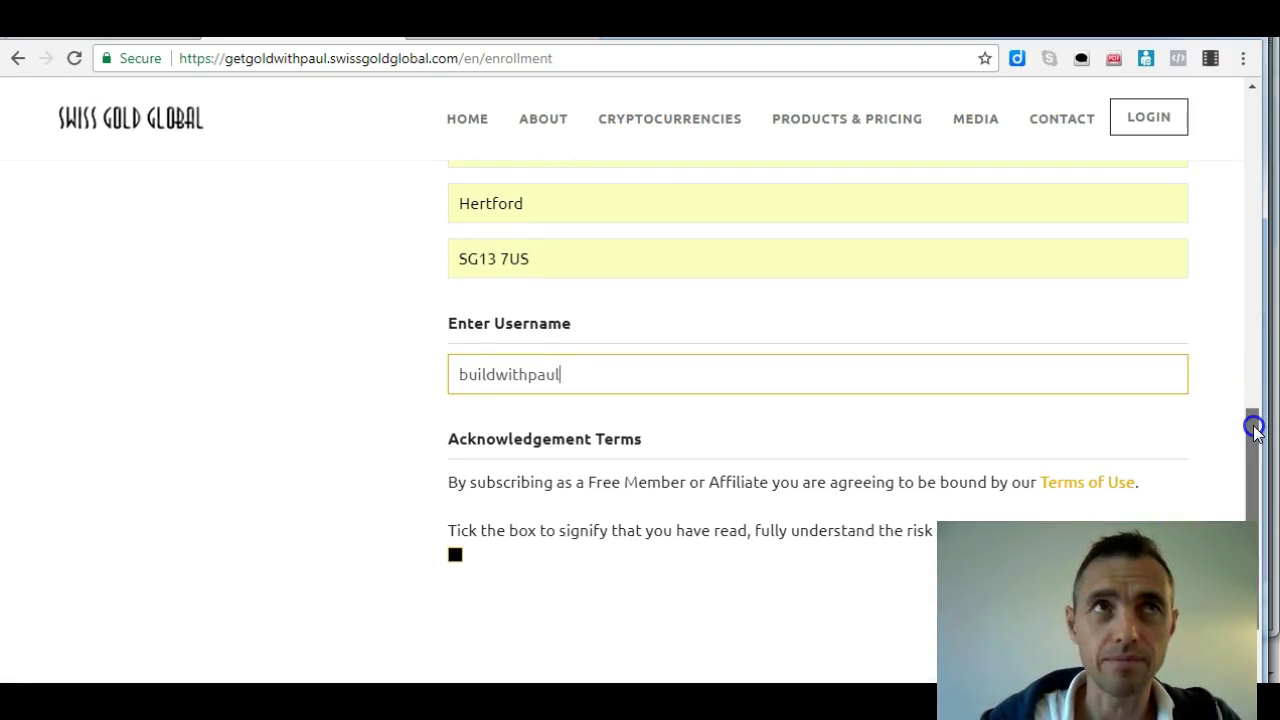
left_click_drag(1256, 428, 1250, 462)
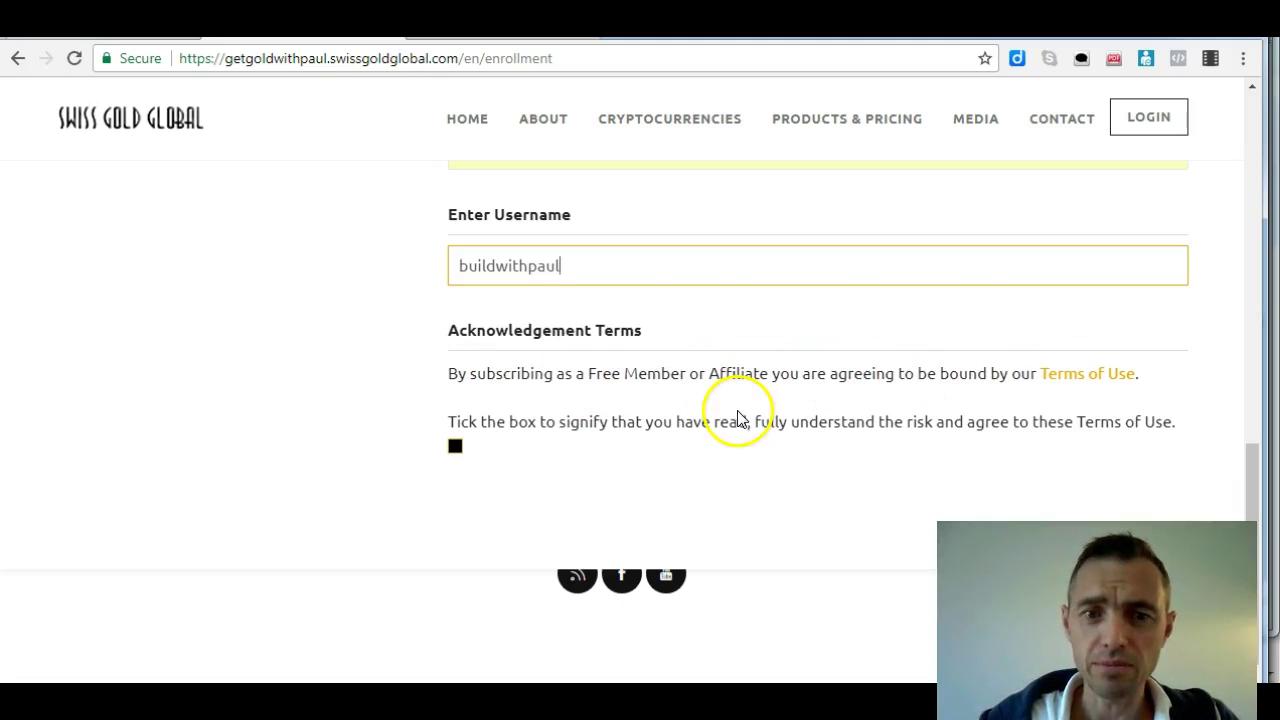
left_click(453, 446)
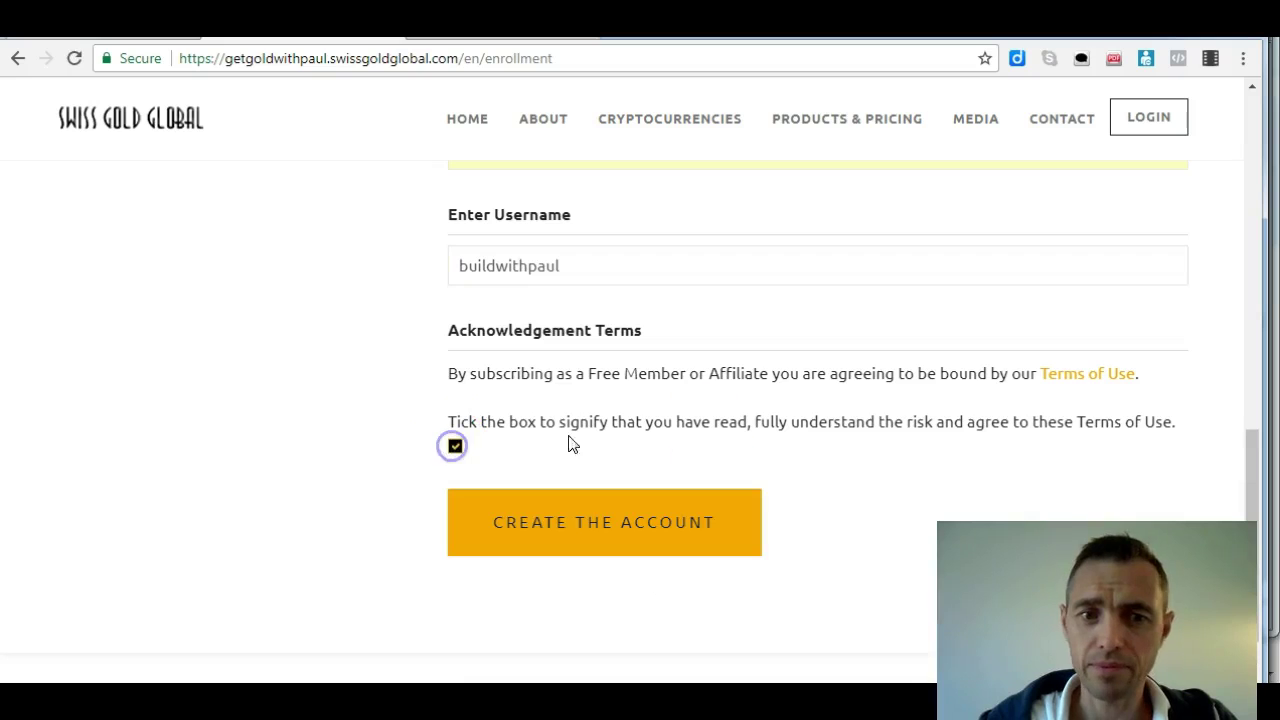
Choose Hertfordshire as the region and resubmit with Create the Account
left_click(614, 527)
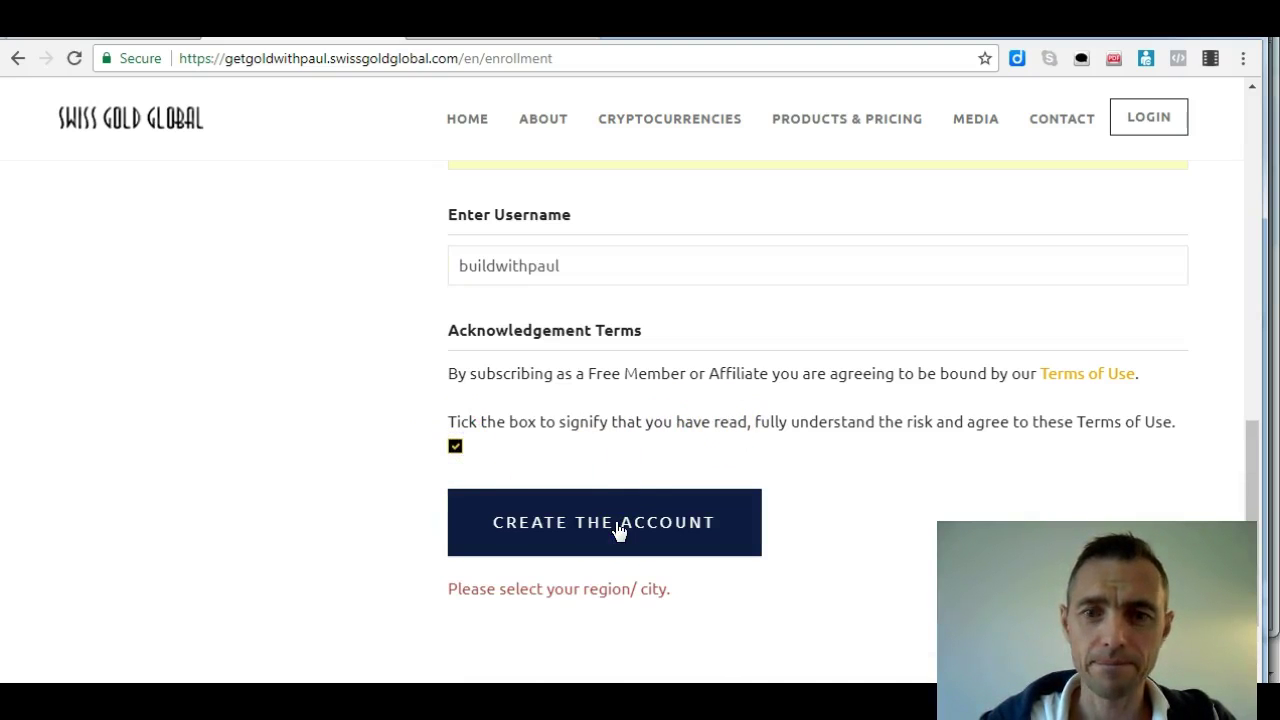
left_click_drag(1257, 449, 1270, 372)
left_click(1009, 270)
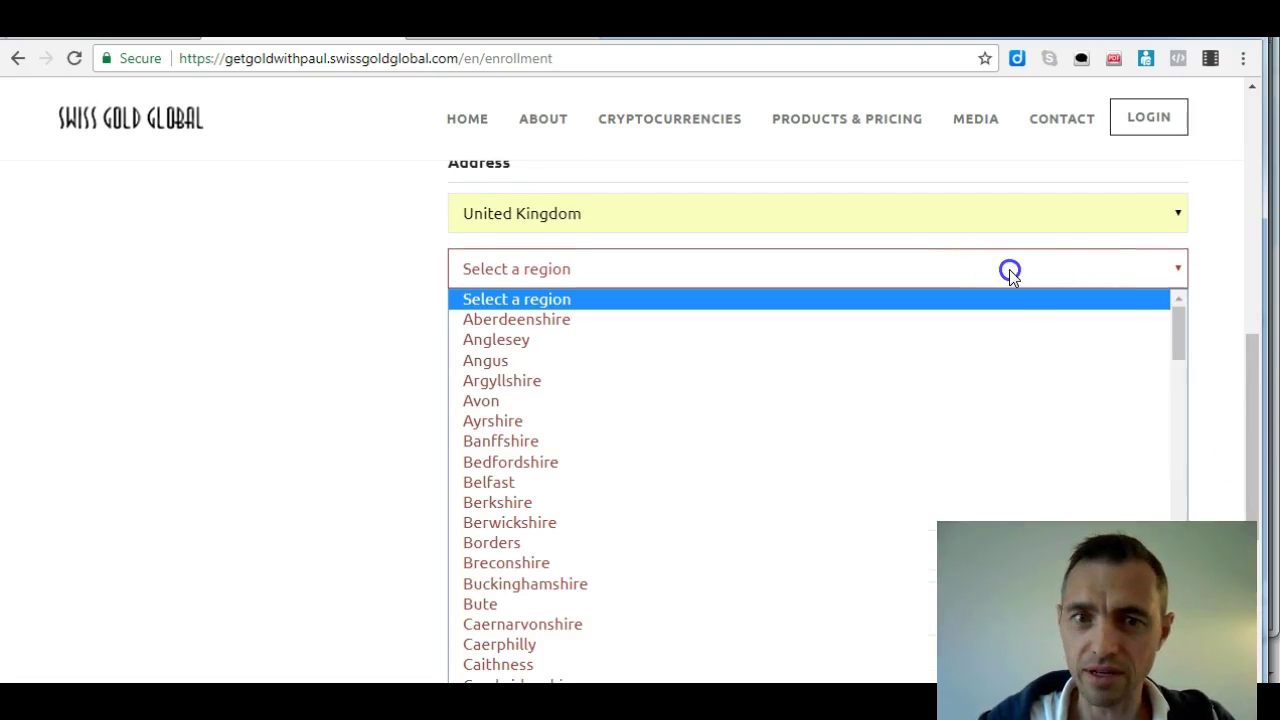
left_click_drag(1183, 318, 1196, 464)
left_click(663, 492)
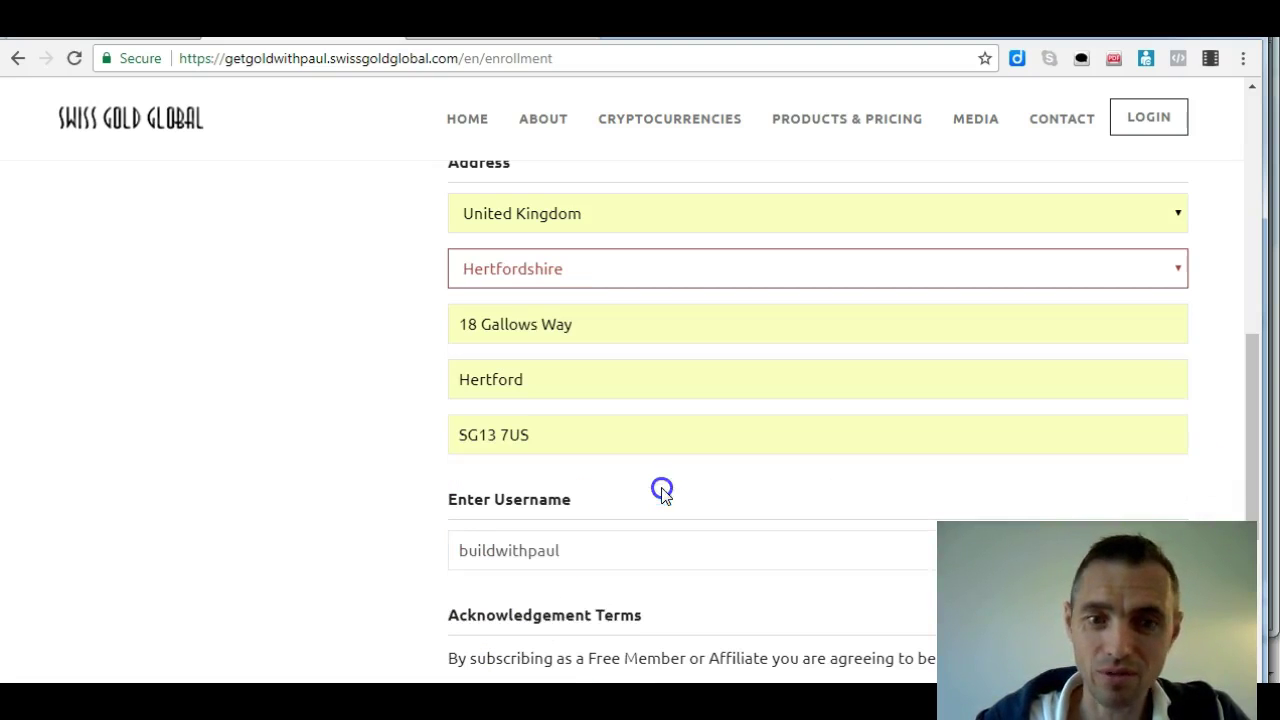
left_click_drag(1251, 391, 1268, 487)
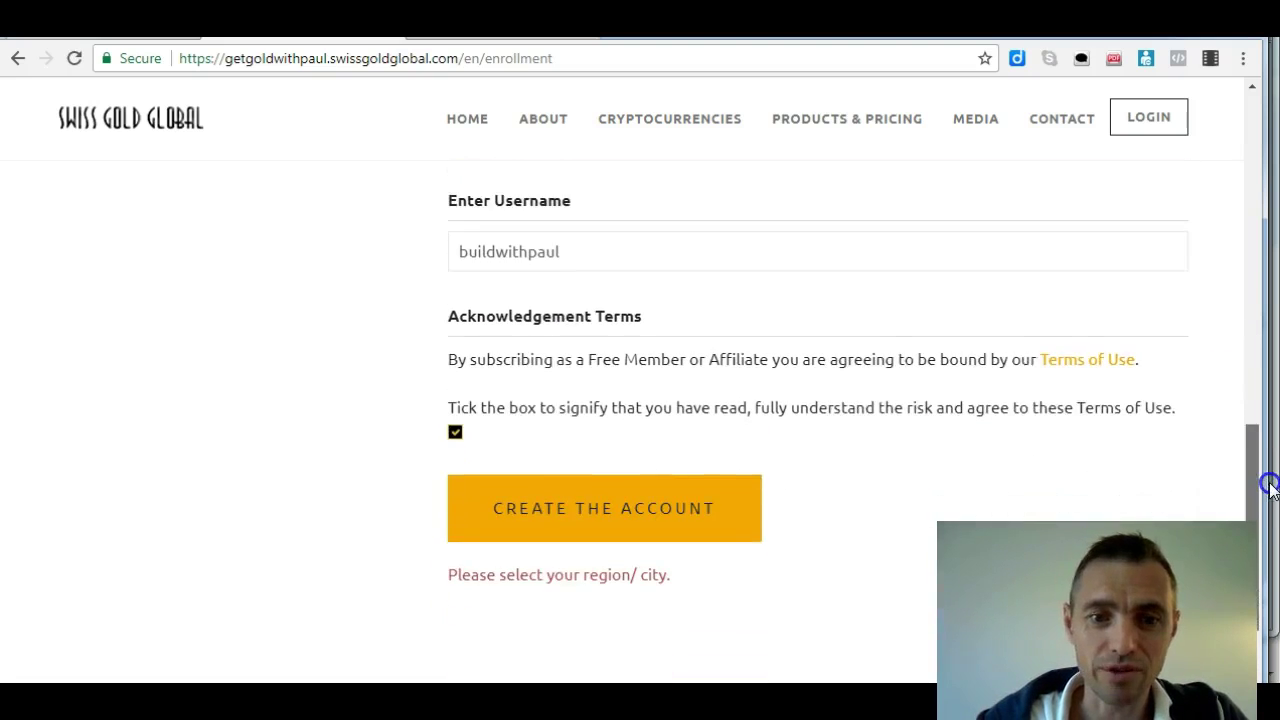
left_click(627, 509)
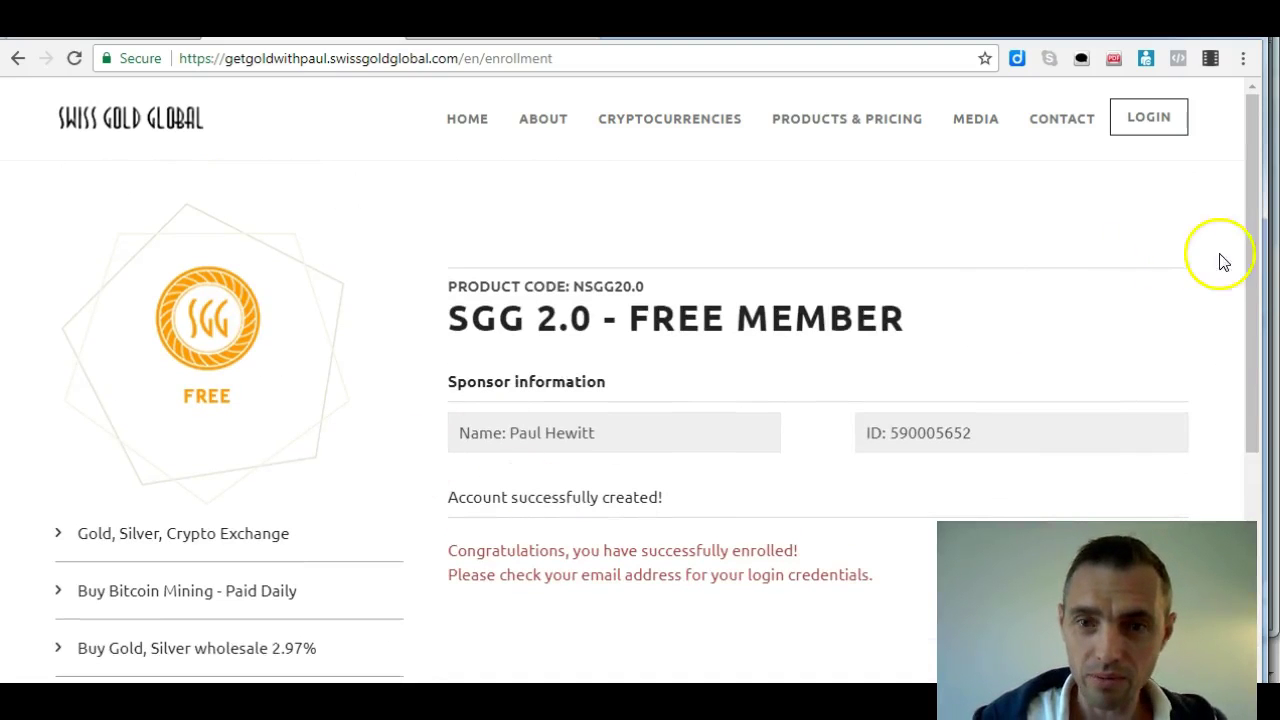
Review the account-created confirmation page, then switch to another browser tab
left_click_drag(1257, 267, 1257, 342)
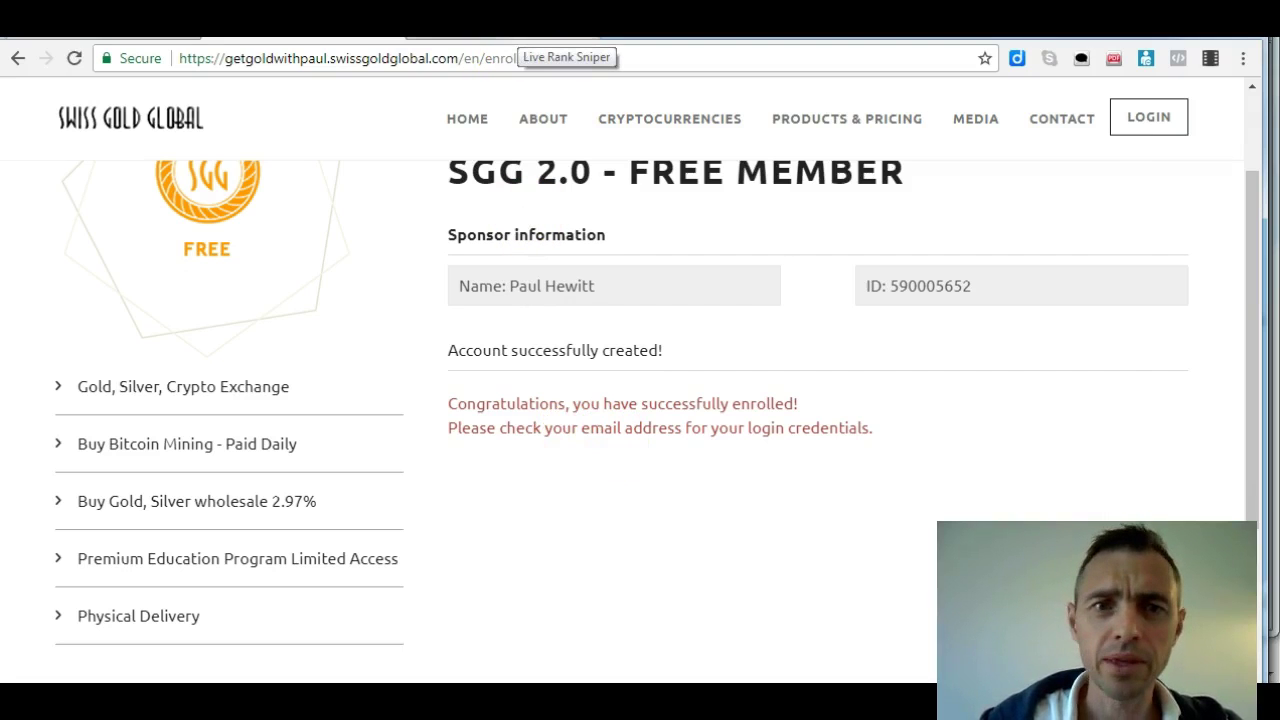
left_click(520, 42)
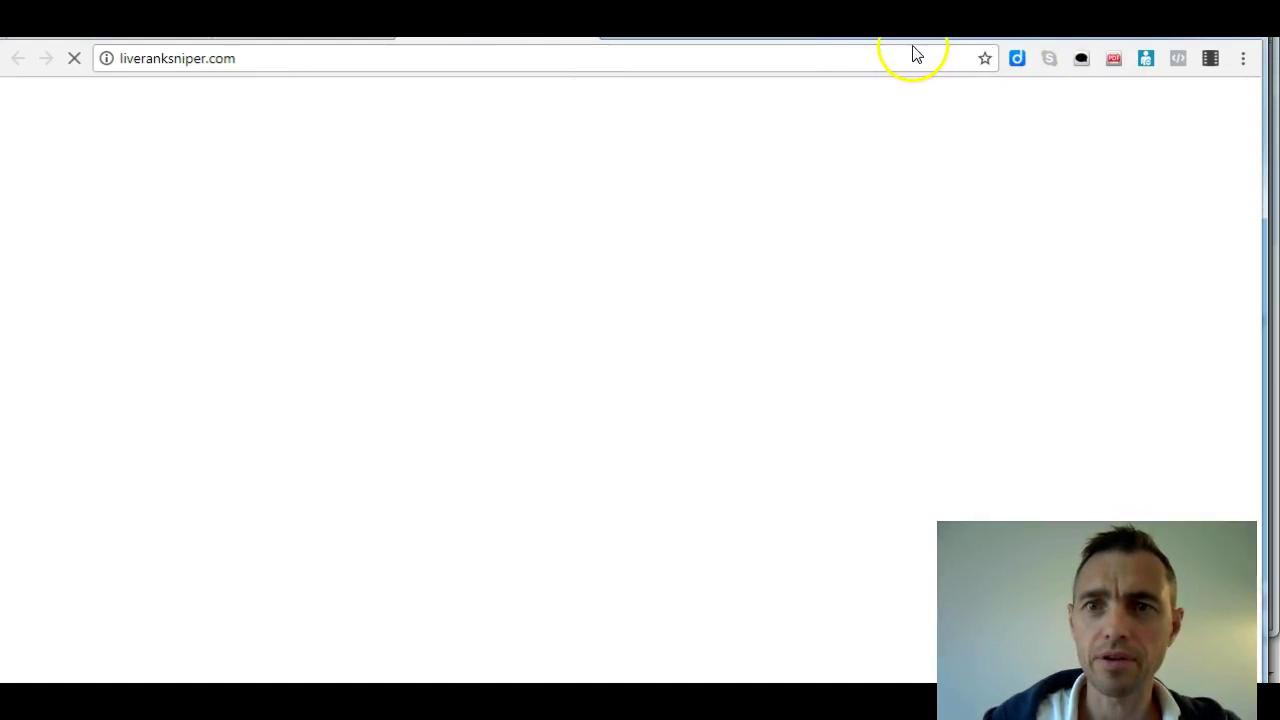
Go to Gmail and open the Swiss Gold Global welcome e-mail
left_click(909, 56)
type("www.")
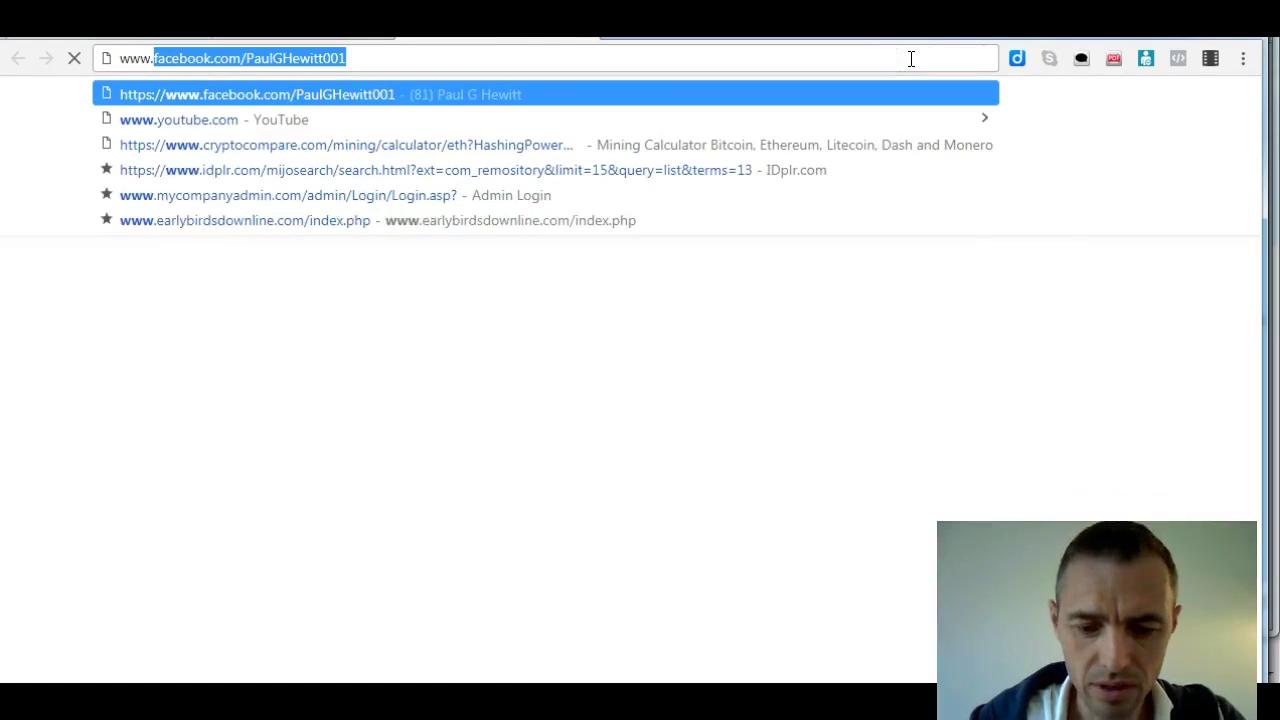
type("g")
type("m")
key("Return")
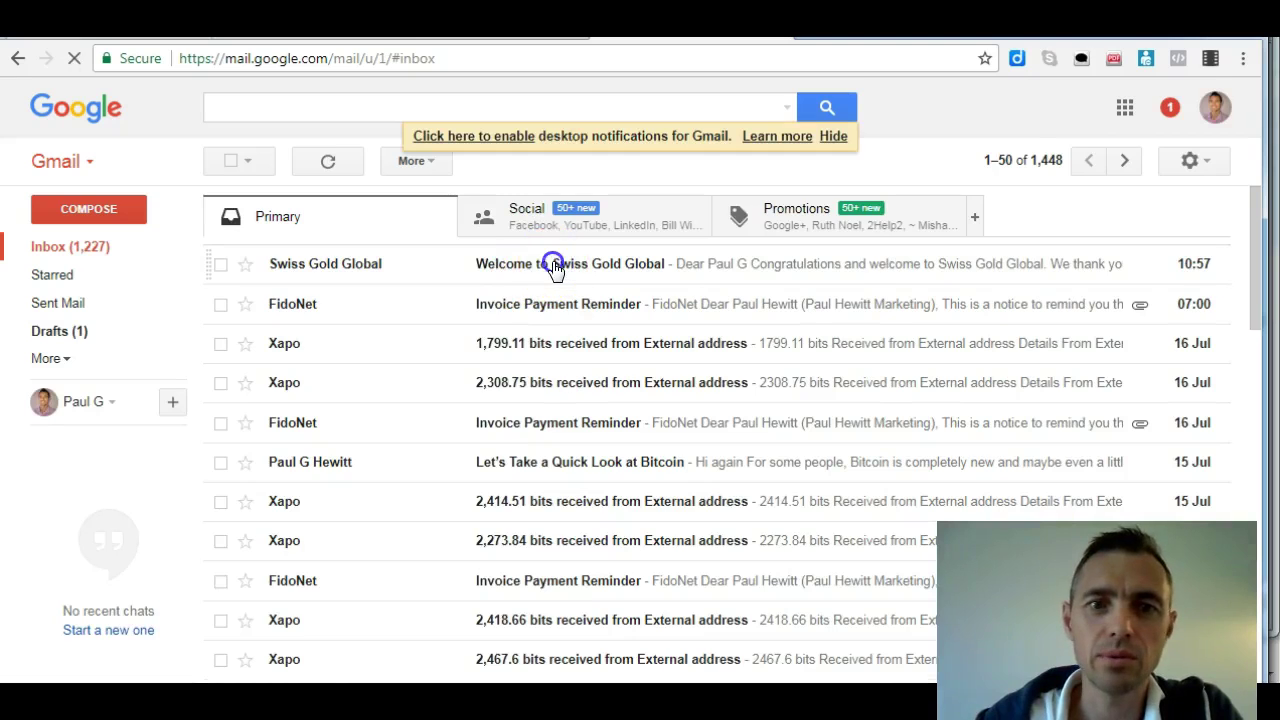
left_click(555, 268)
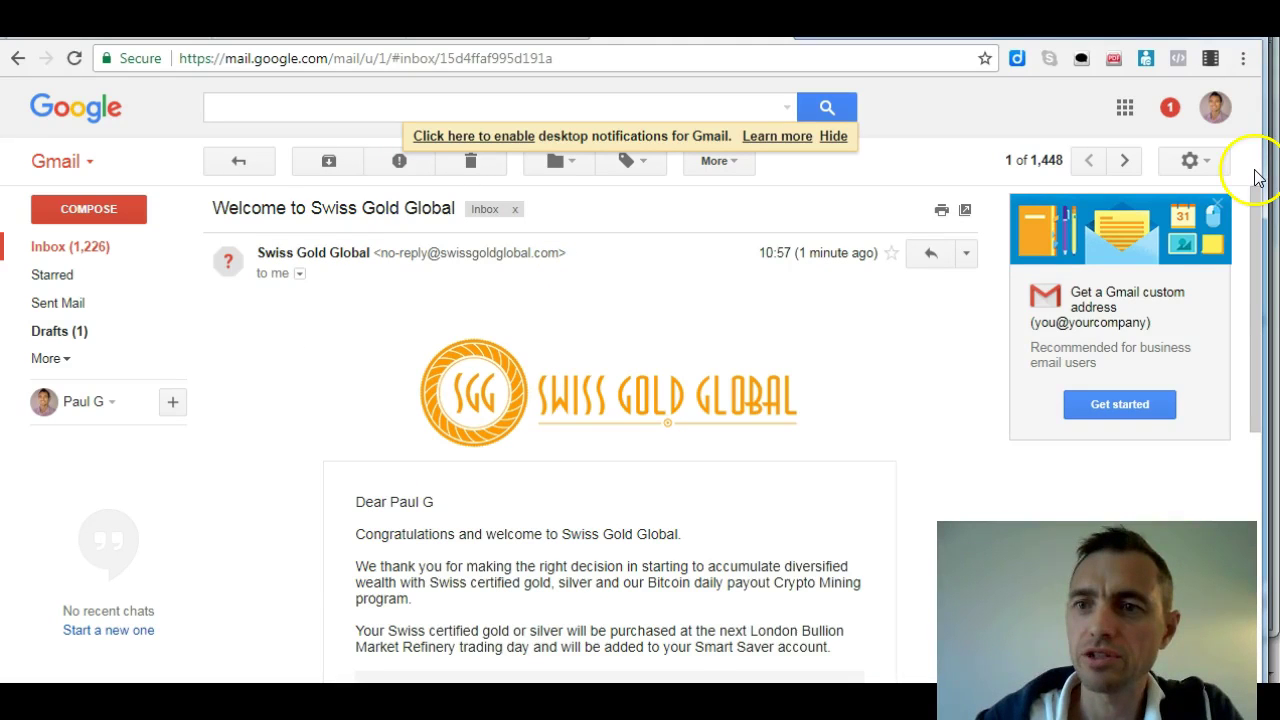
left_click_drag(1257, 200, 1257, 280)
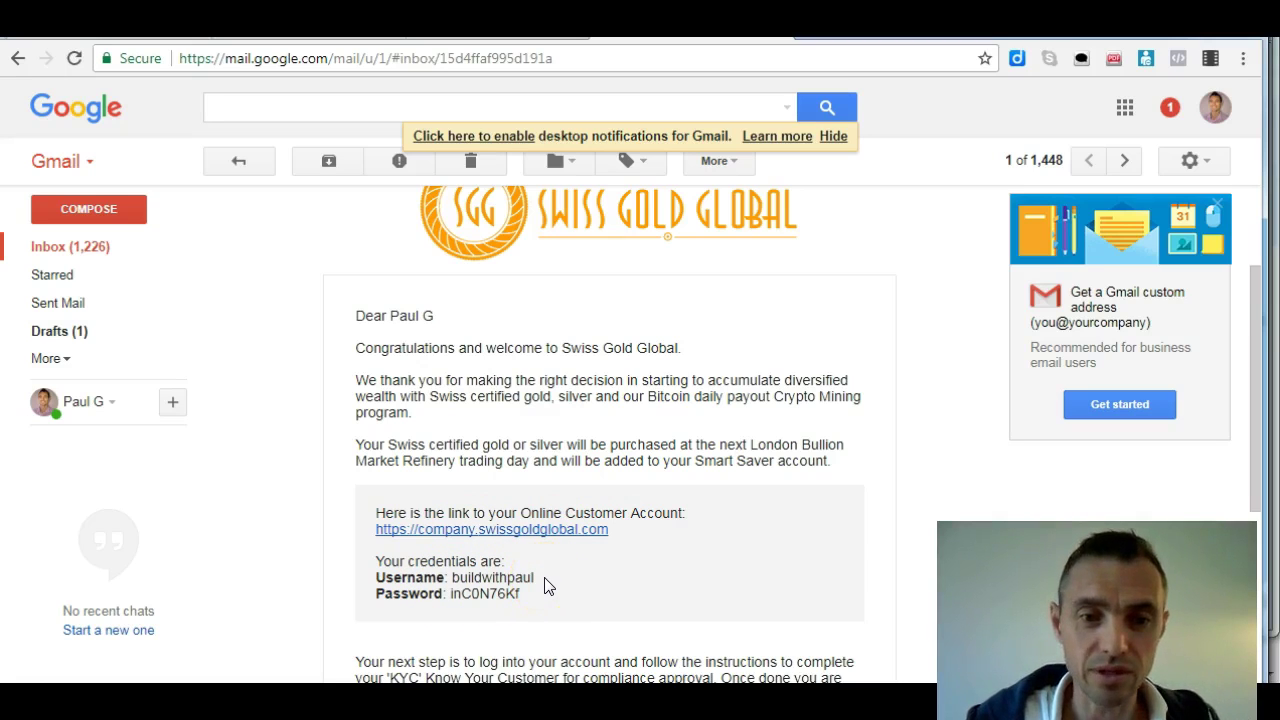
Copy the new account password shown in the e-mail
left_click_drag(521, 593, 450, 601)
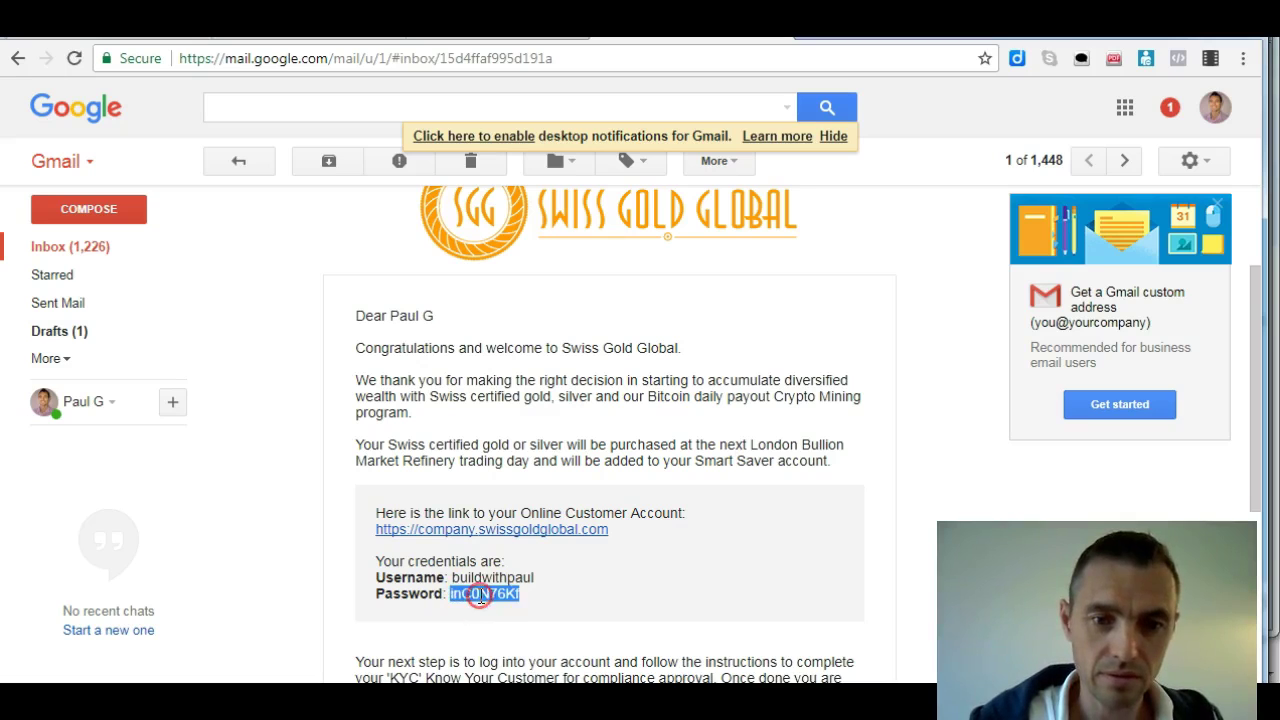
right_click(480, 598)
left_click(507, 613)
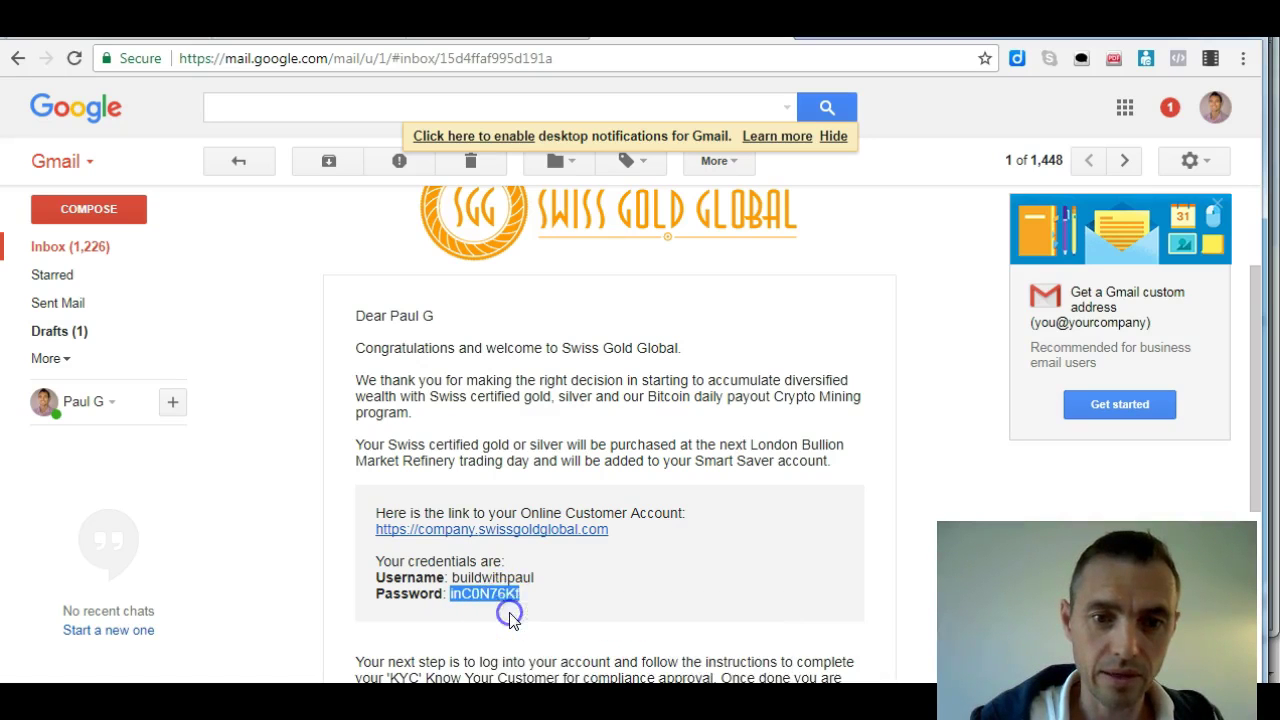
Follow the customer account link and log in to the back office with the new username and password
left_click(560, 532)
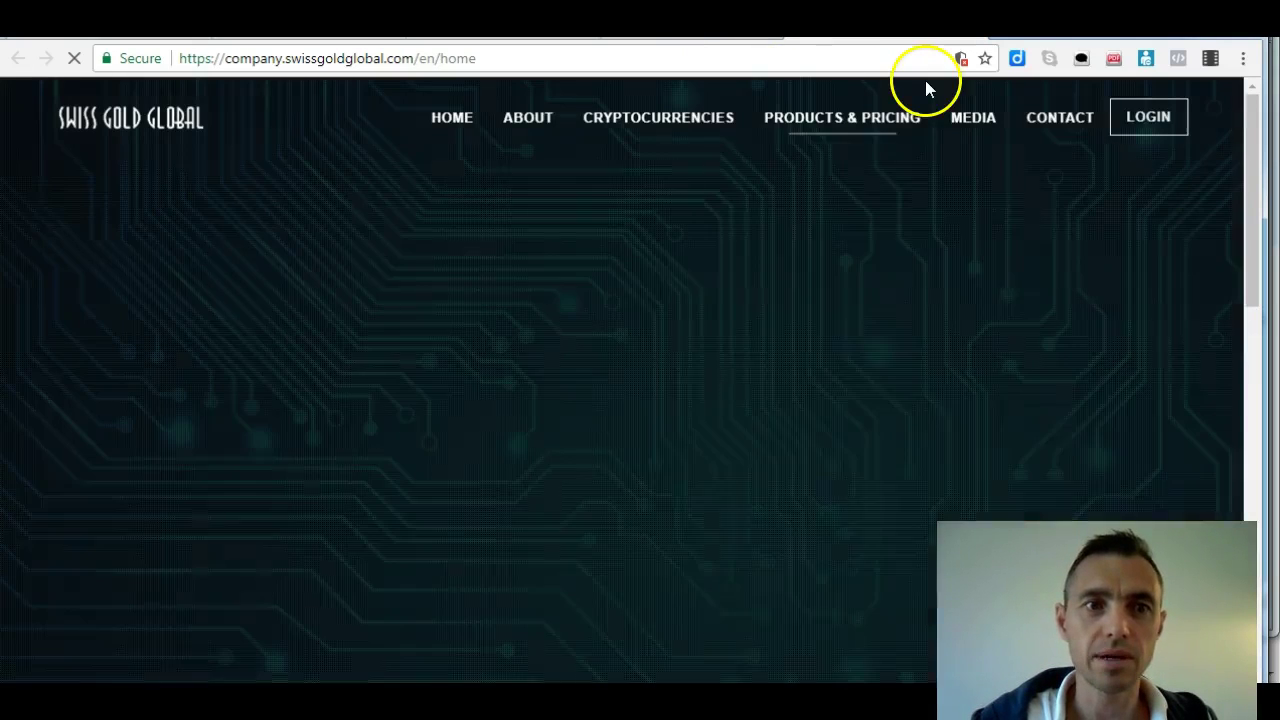
left_click(1153, 118)
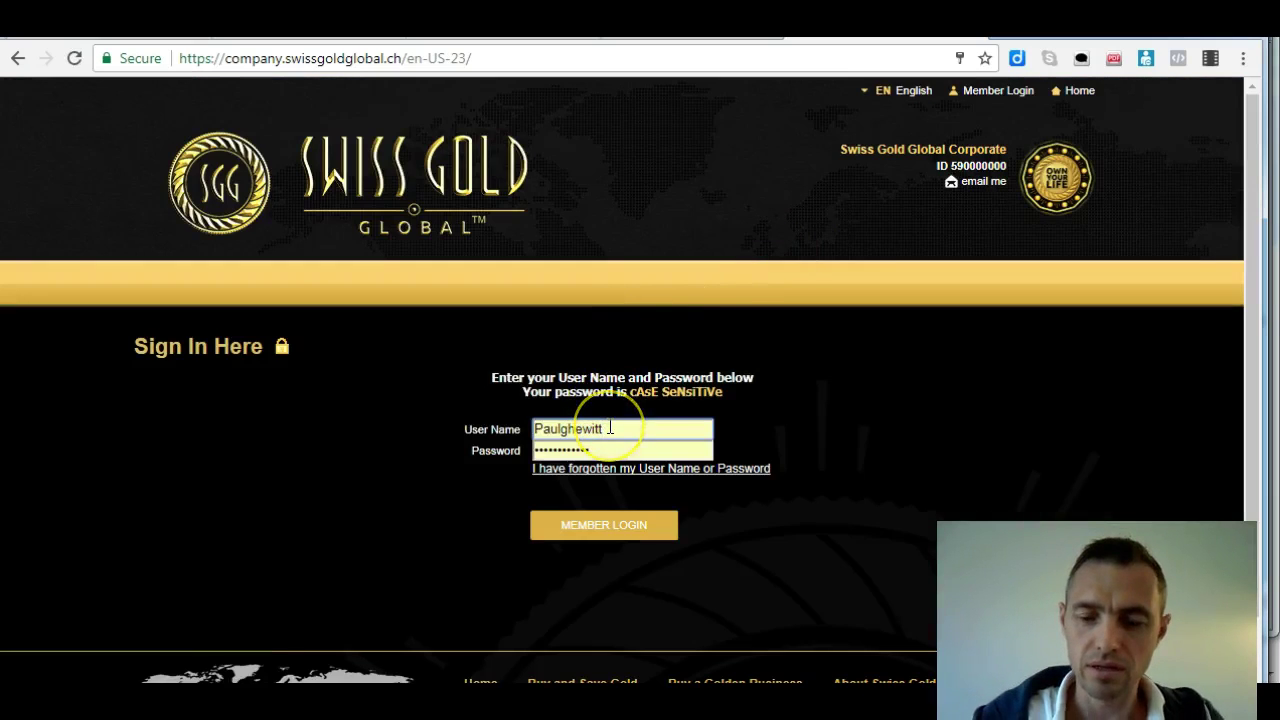
key("BackSpace")
key("BackSpace")
key("BackSpace")
key("BackSpace")
key("BackSpace")
key("BackSpace")
key("BackSpace")
key("BackSpace")
key("BackSpace")
key("BackSpace")
key("BackSpace")
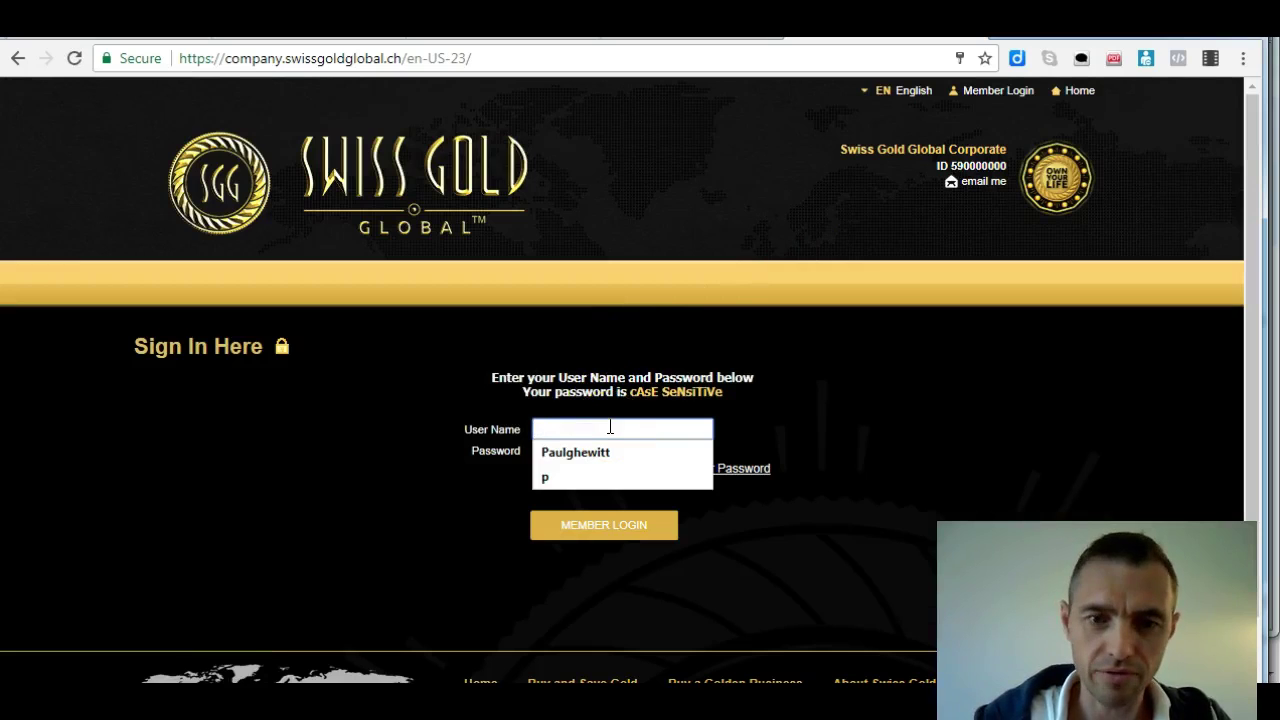
type("buildwithpaul")
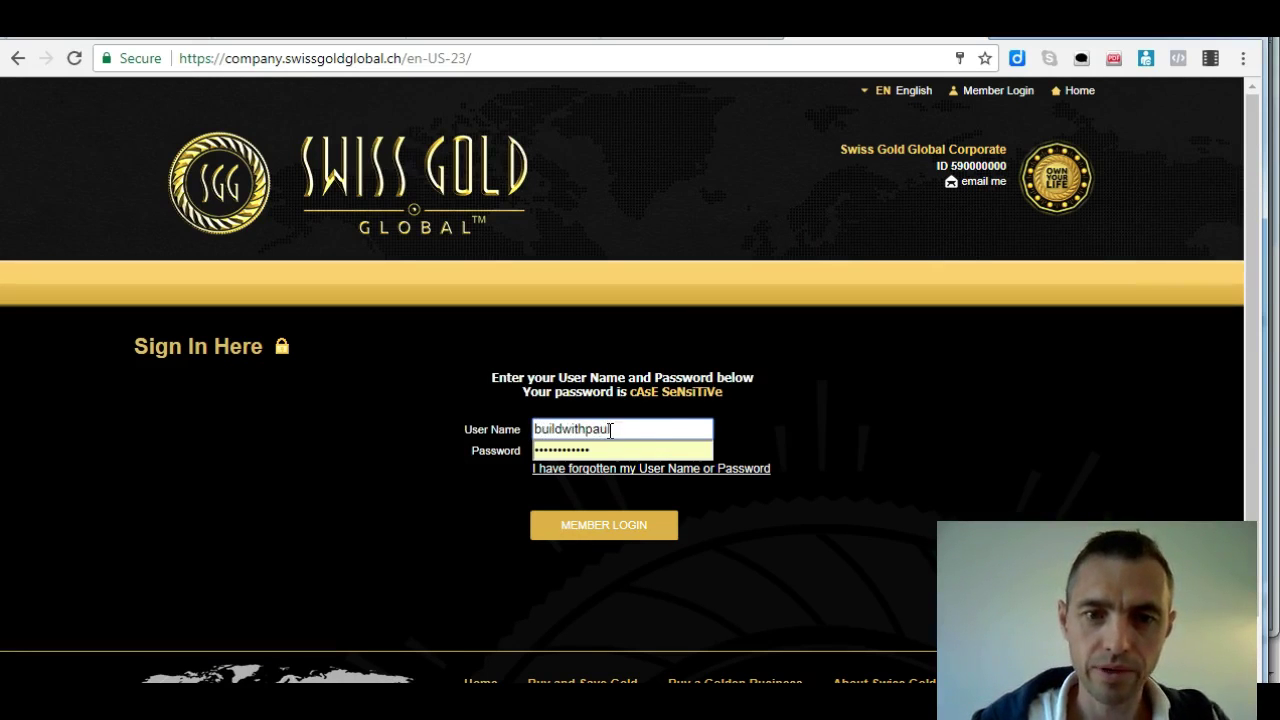
left_click(609, 452)
left_click(503, 451)
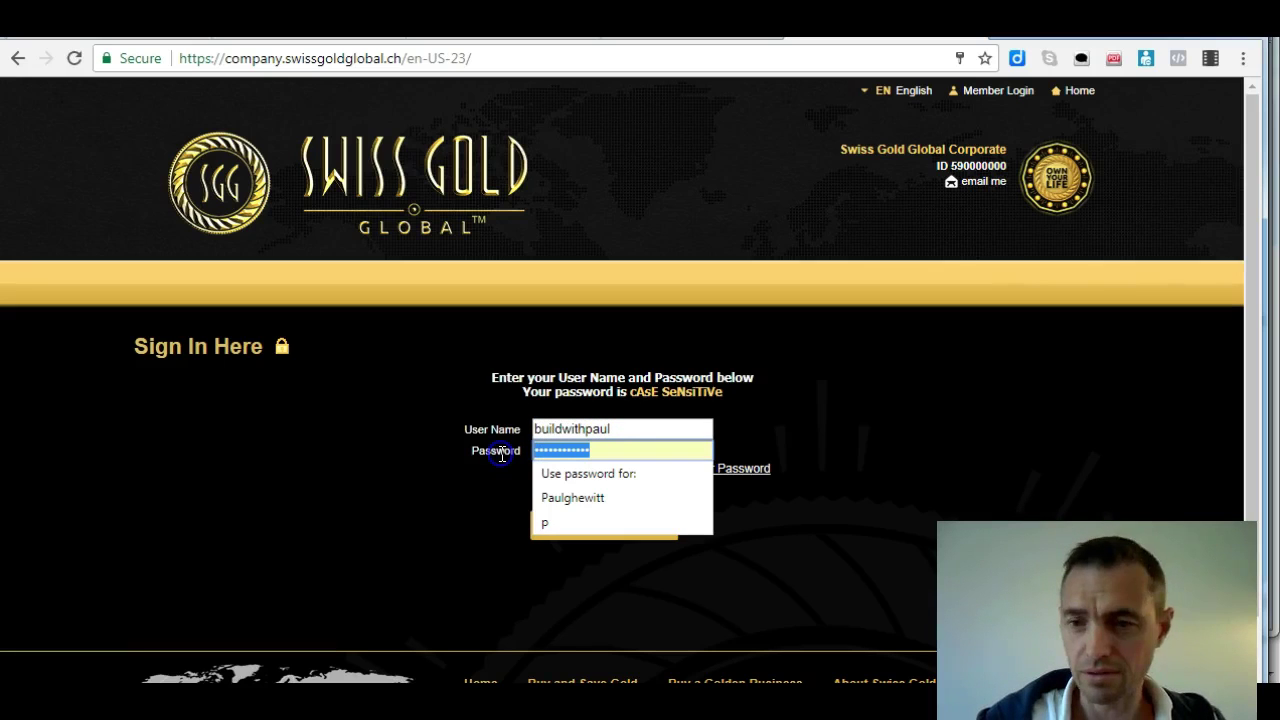
type("•••••••••")
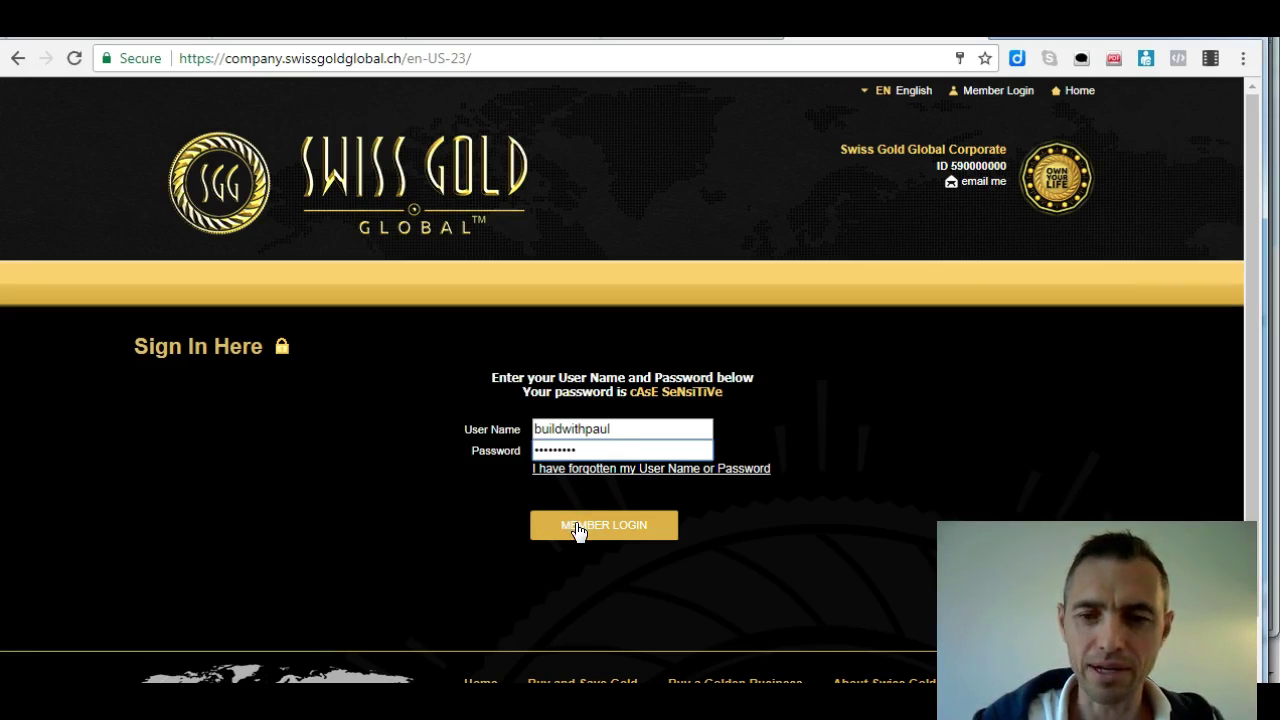
left_click(578, 530)
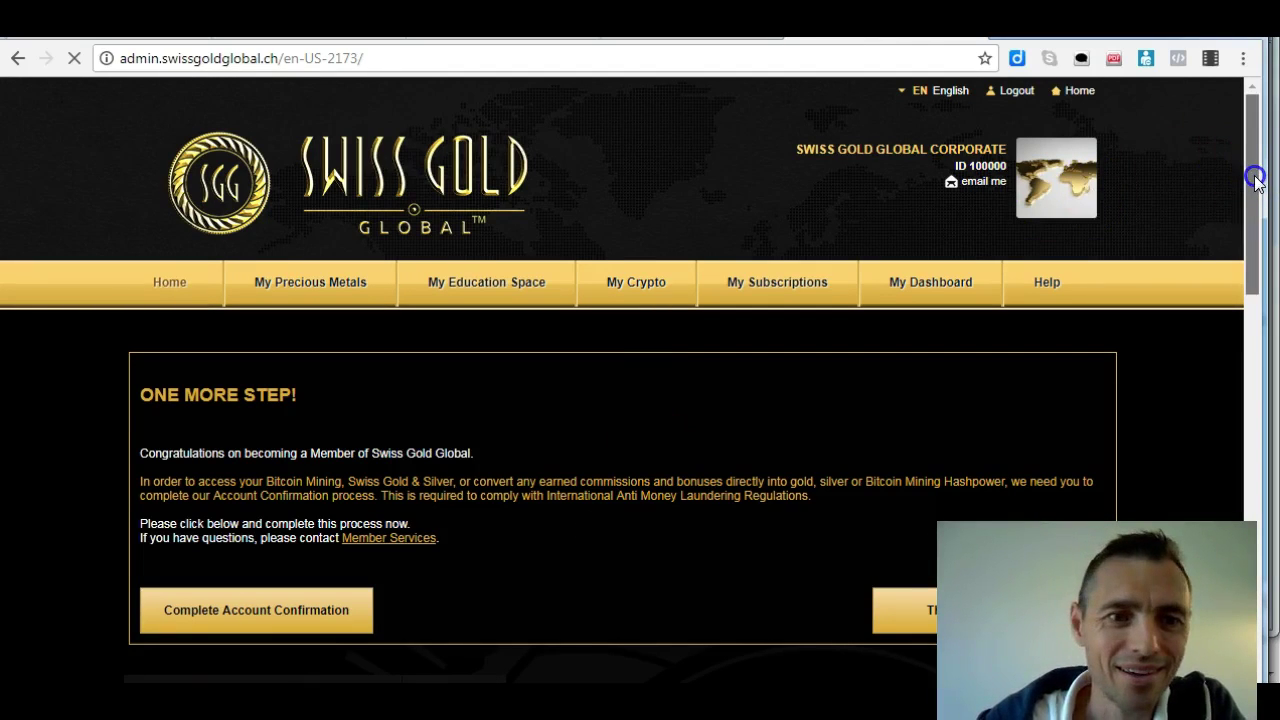
left_click_drag(1256, 171, 1256, 198)
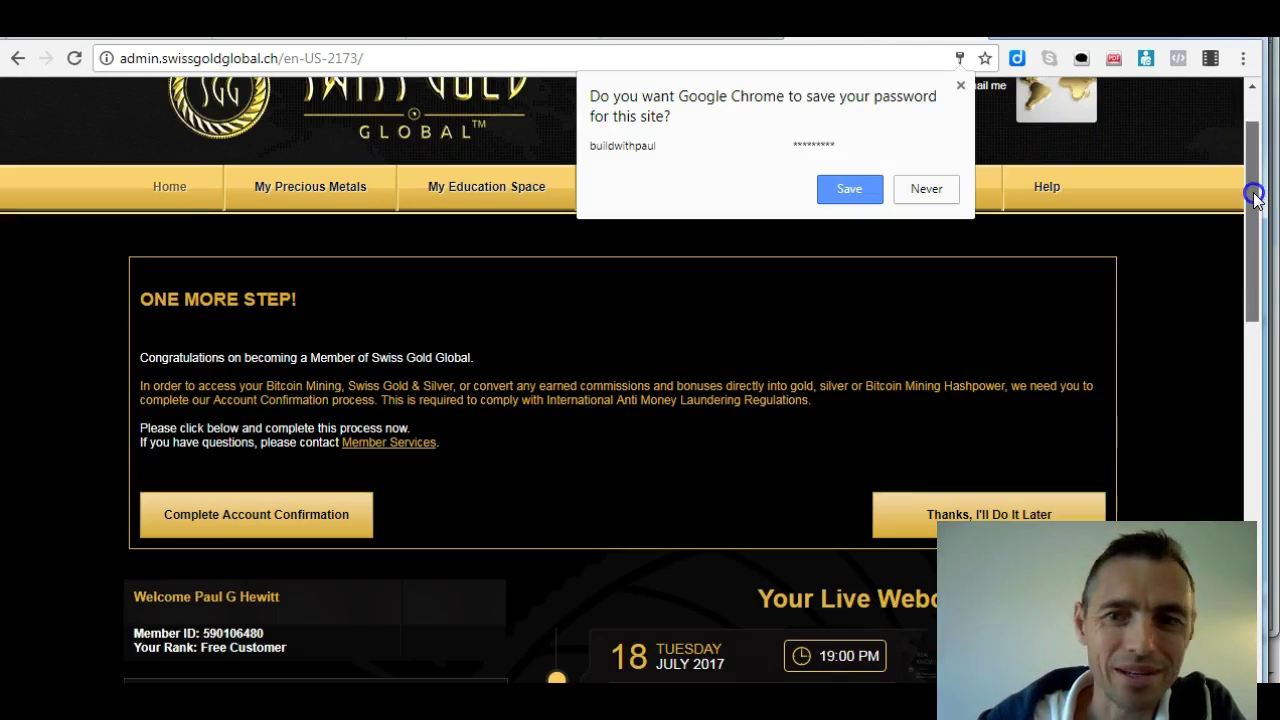
left_click(916, 192)
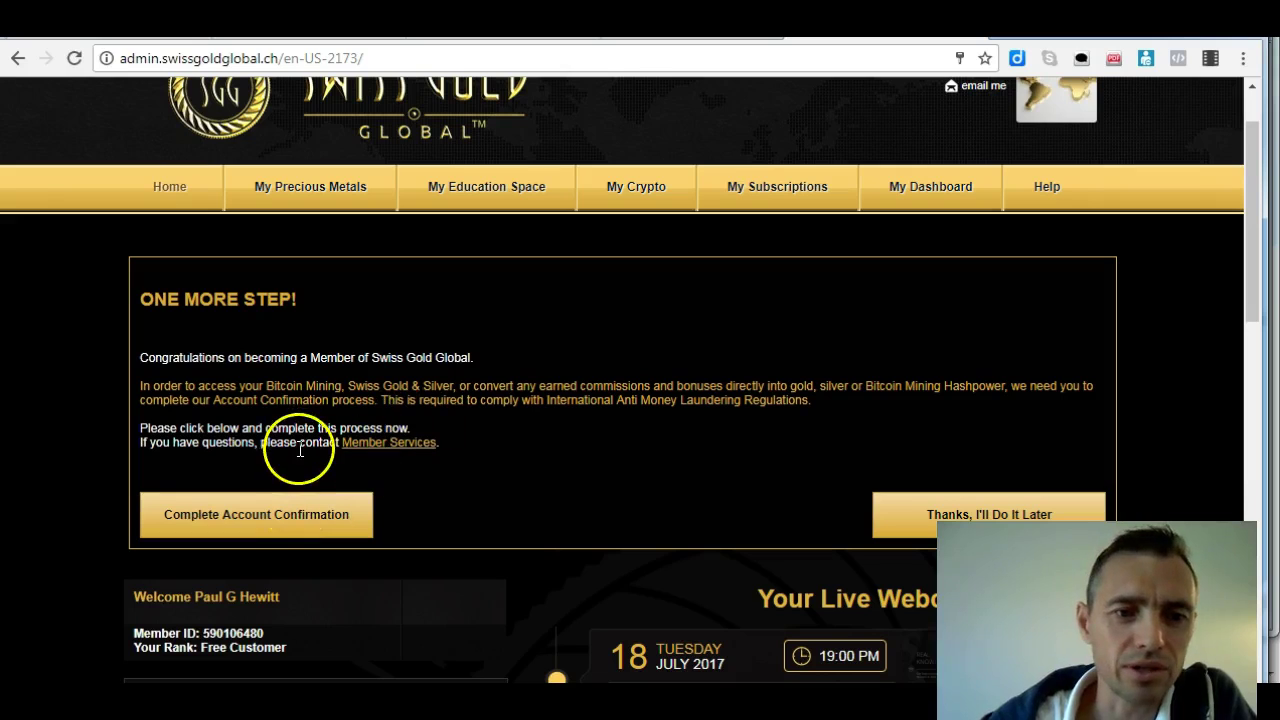
left_click(275, 521)
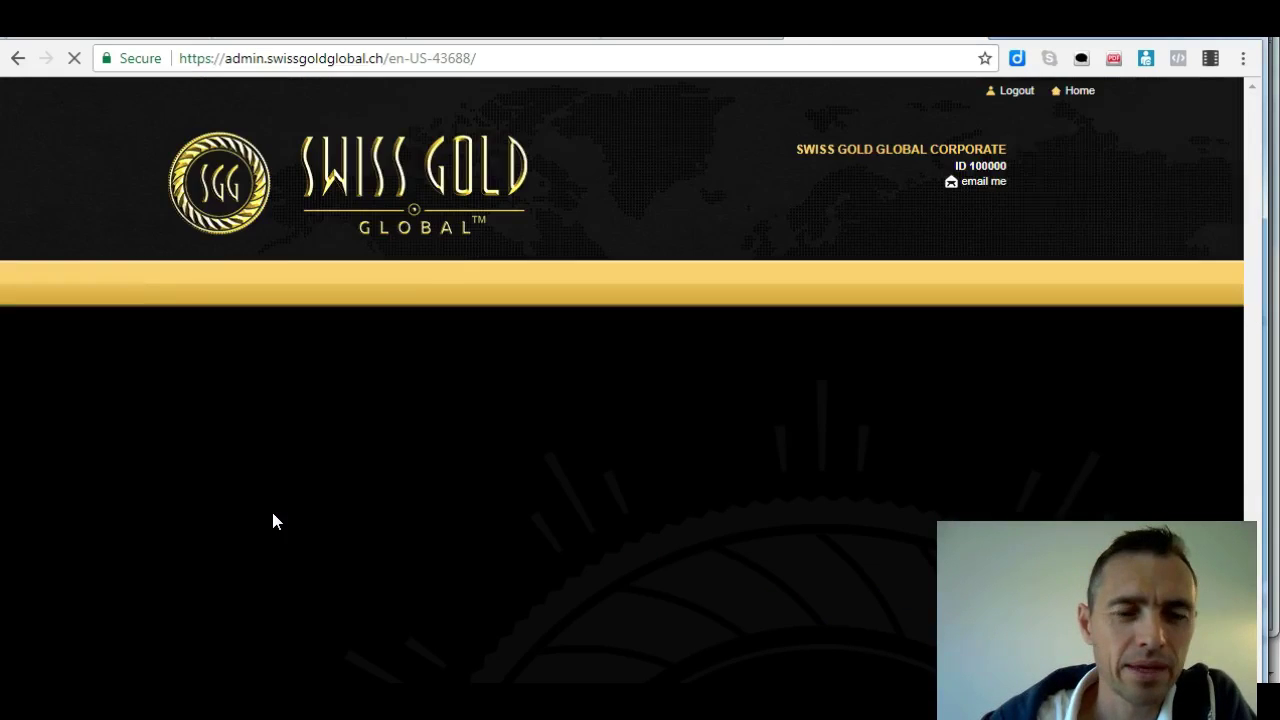
Scroll down the Account Confirmation and Credit Card Authorization form
left_click_drag(1257, 171, 1260, 218)
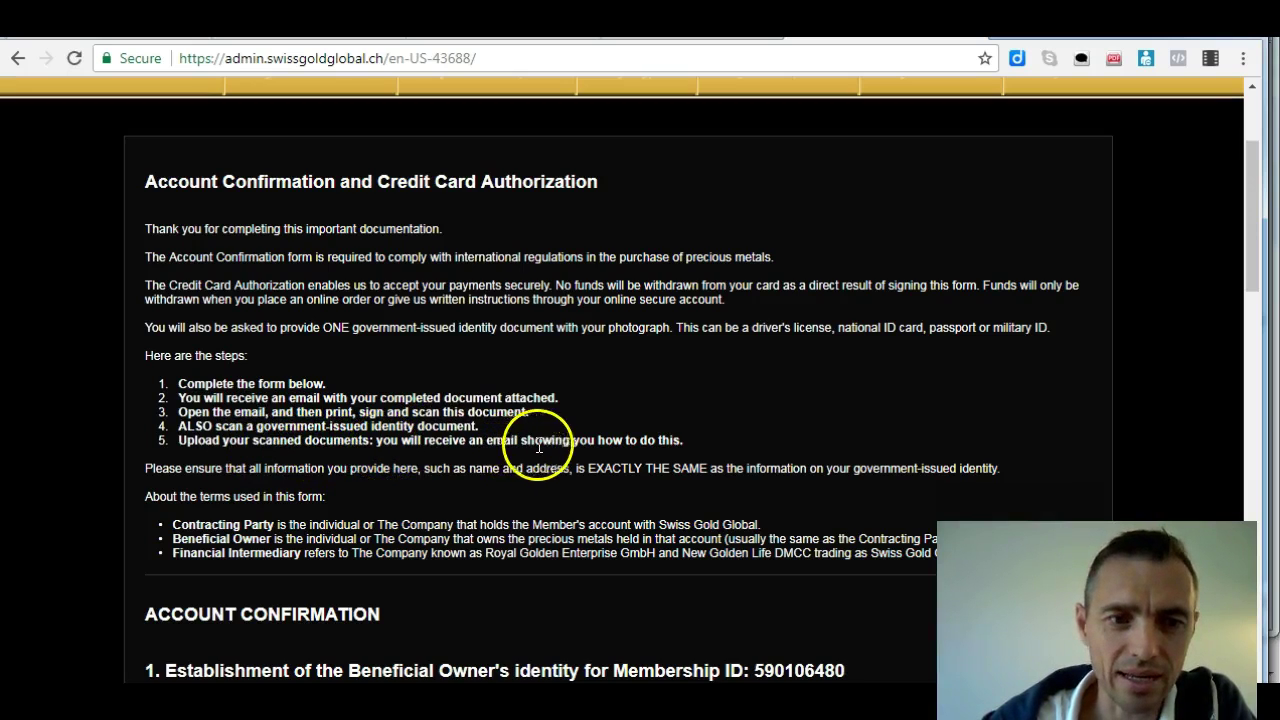
left_click_drag(1250, 283, 1250, 306)
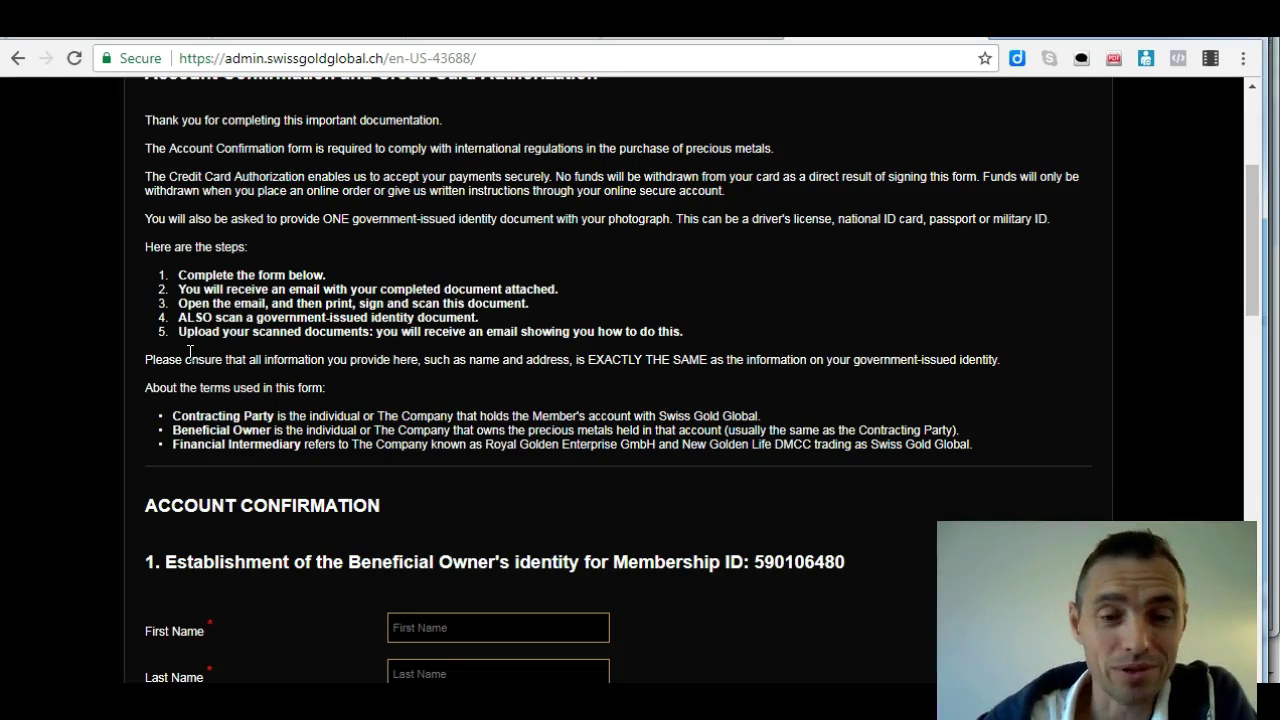
left_click(165, 350)
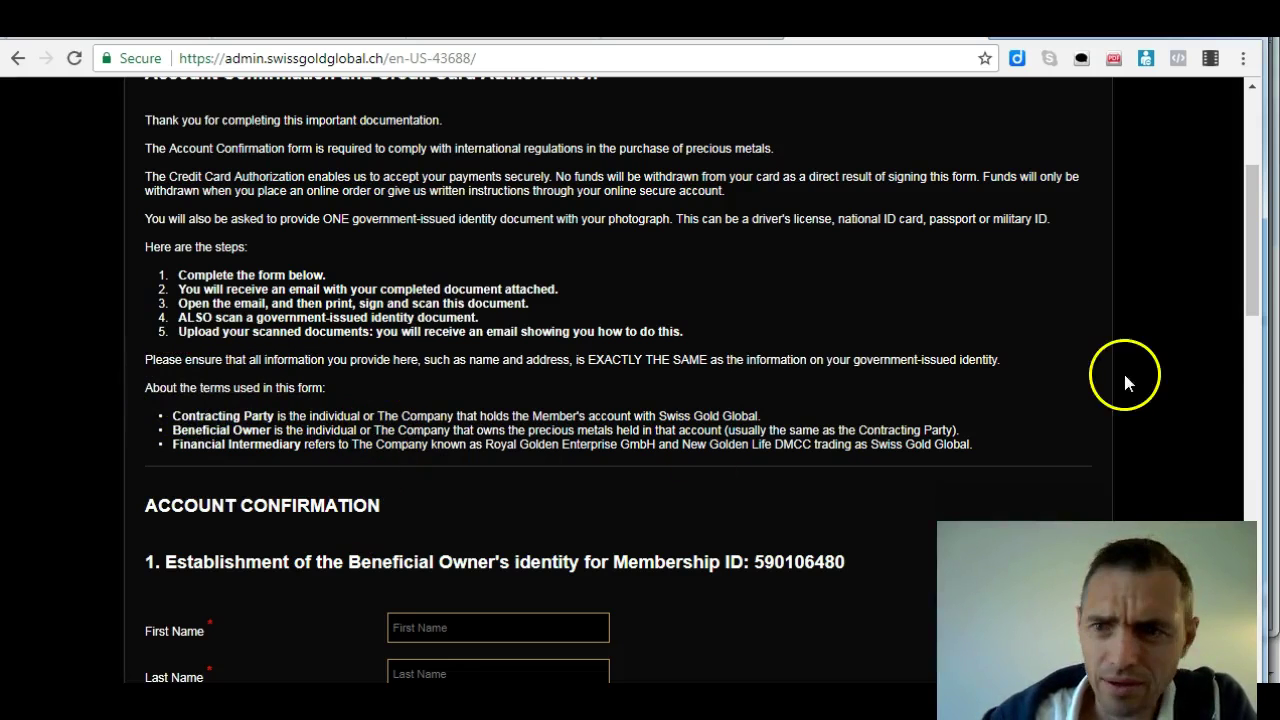
left_click_drag(1251, 271, 1250, 355)
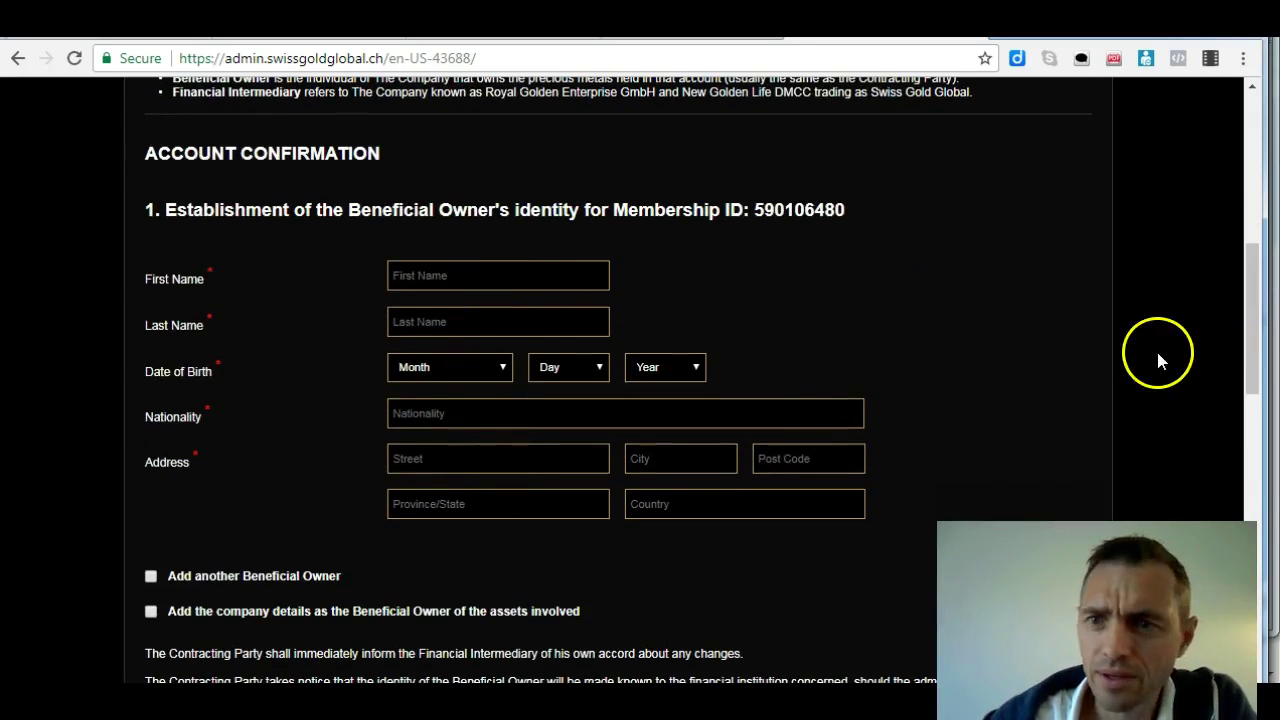
left_click_drag(1251, 326, 1251, 385)
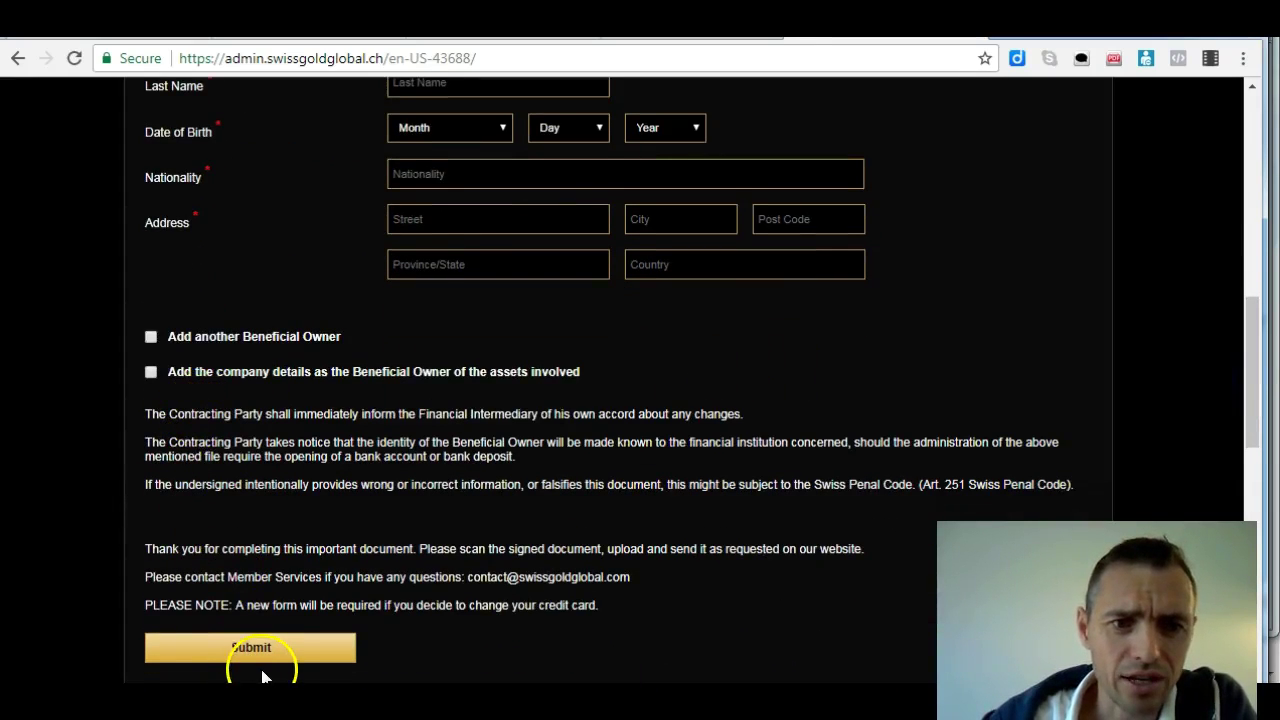
left_click_drag(1245, 422, 1265, 290)
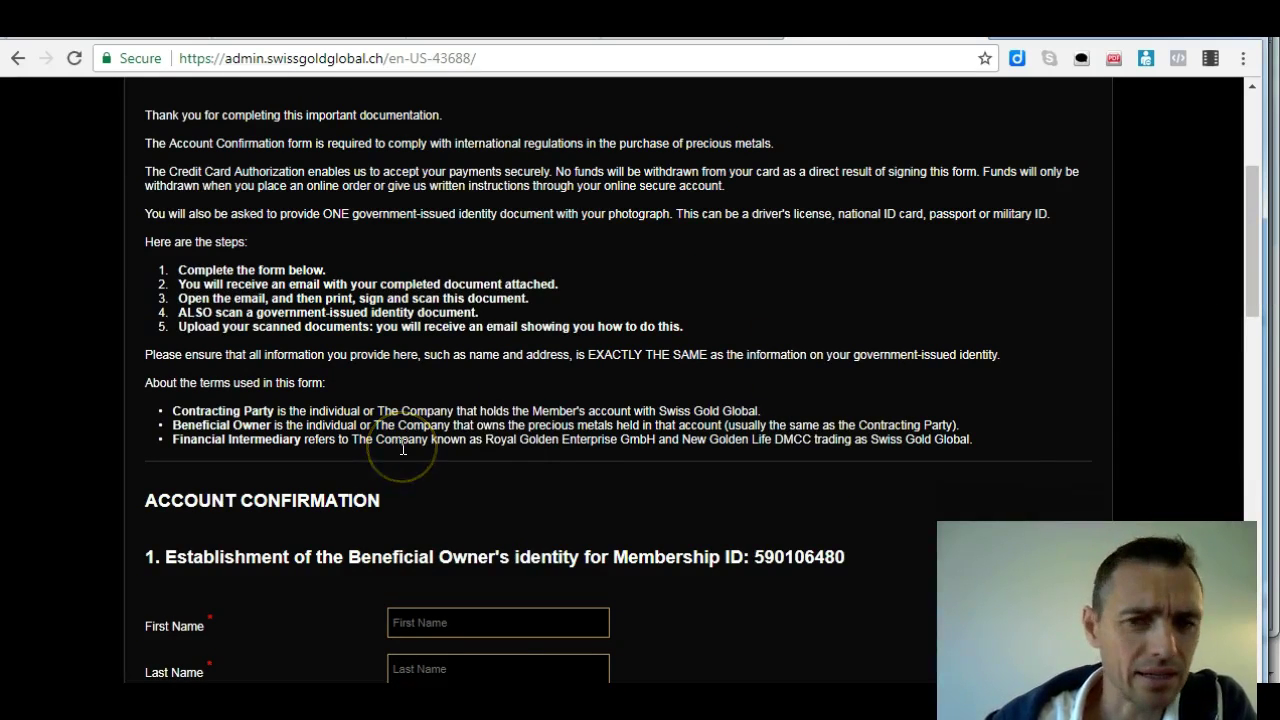
left_click(1257, 281)
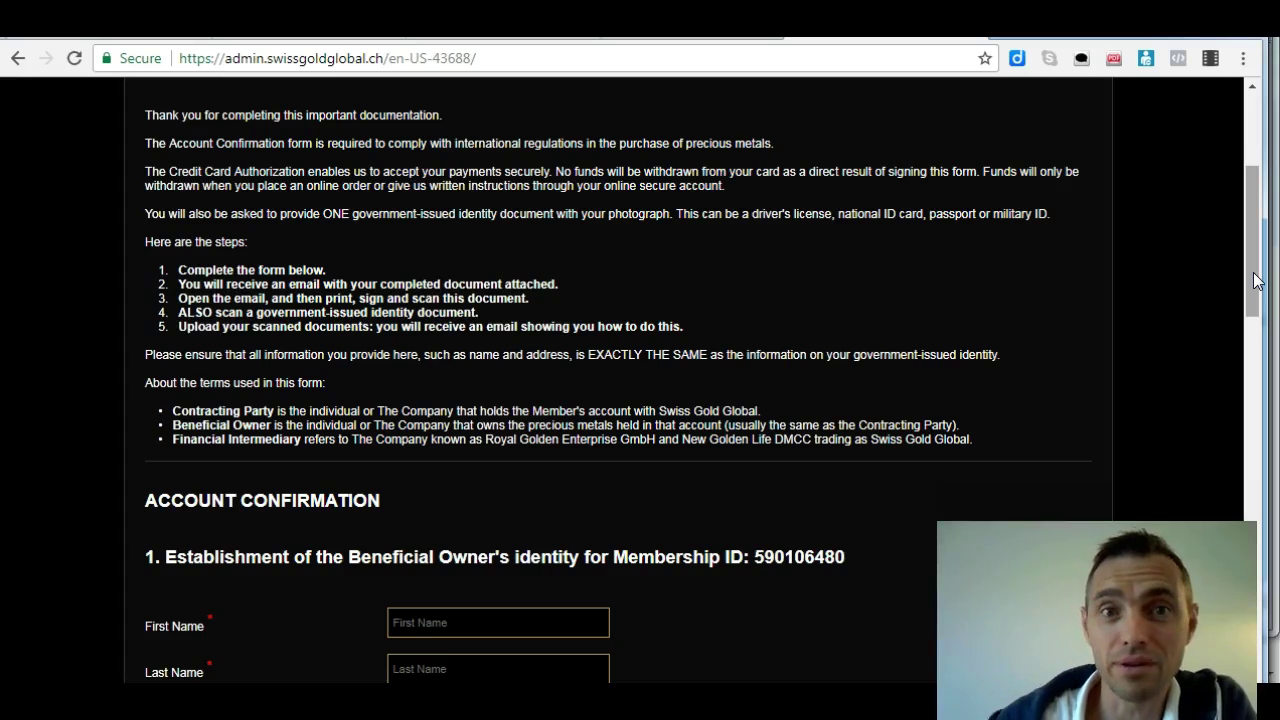
Log out choosing YES to clear session history, then go to LOGIN from the home page
left_click_drag(1257, 281, 1255, 198)
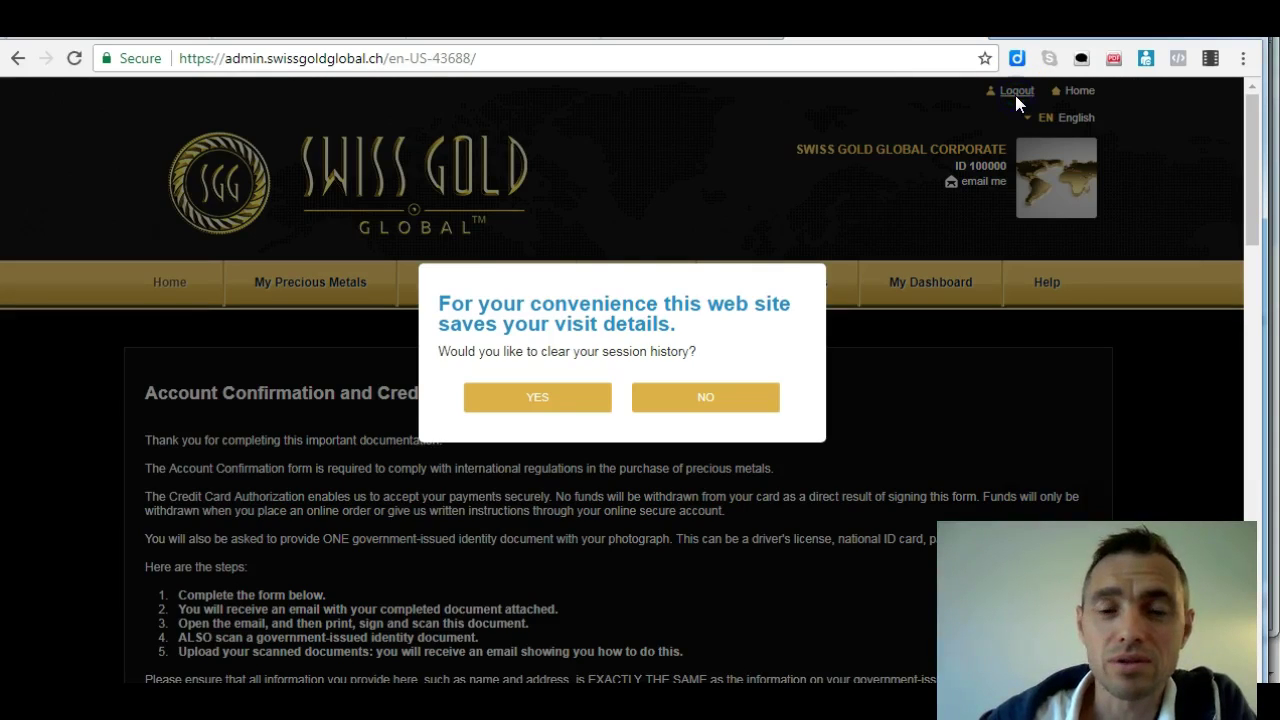
left_click(568, 397)
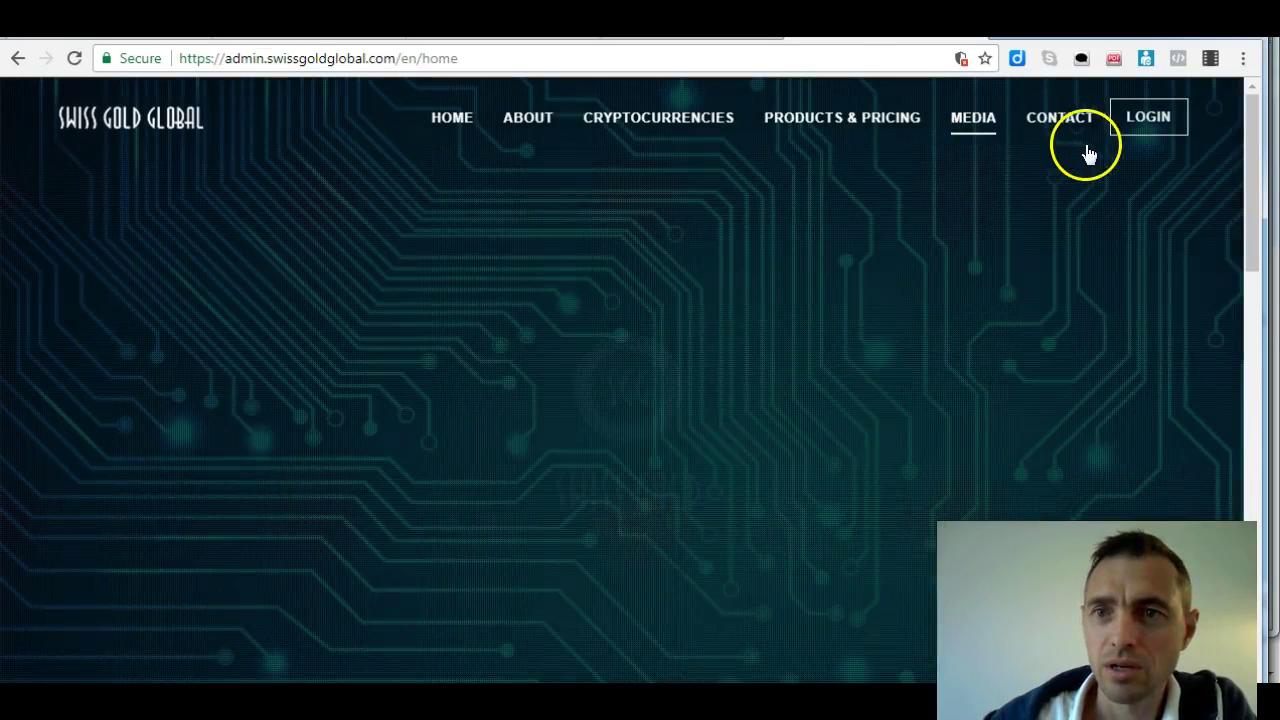
left_click(1155, 128)
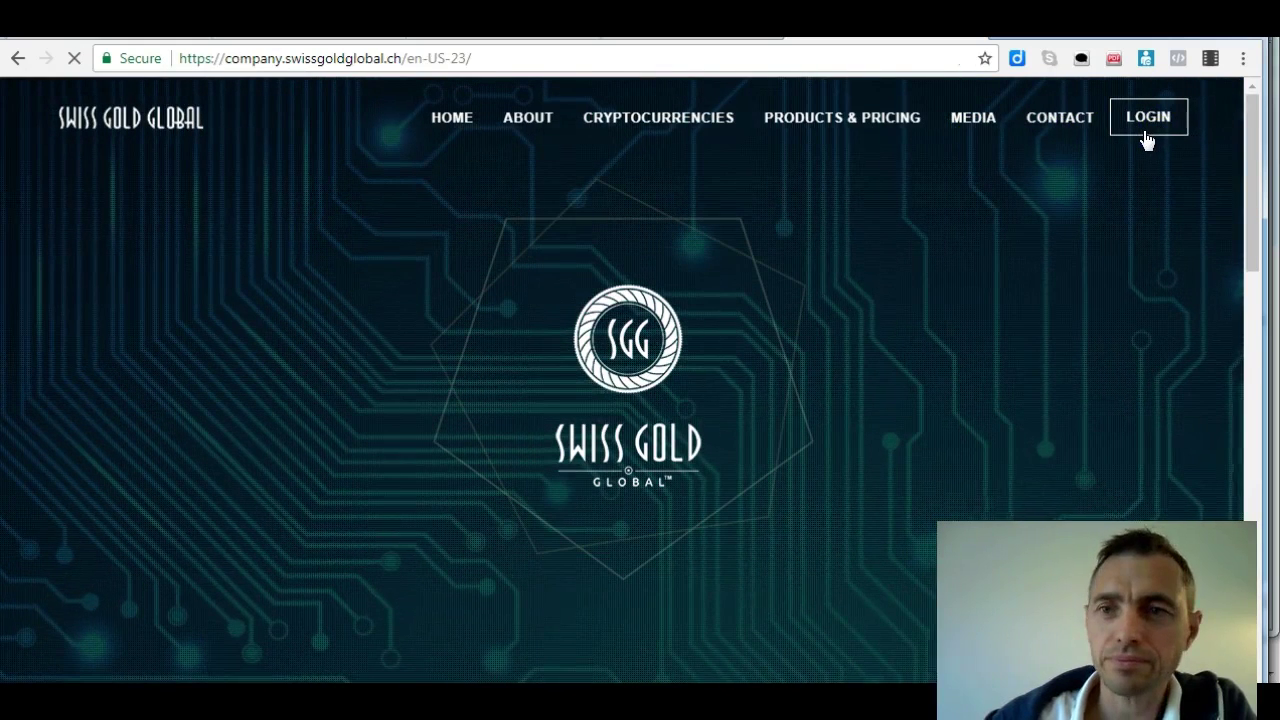
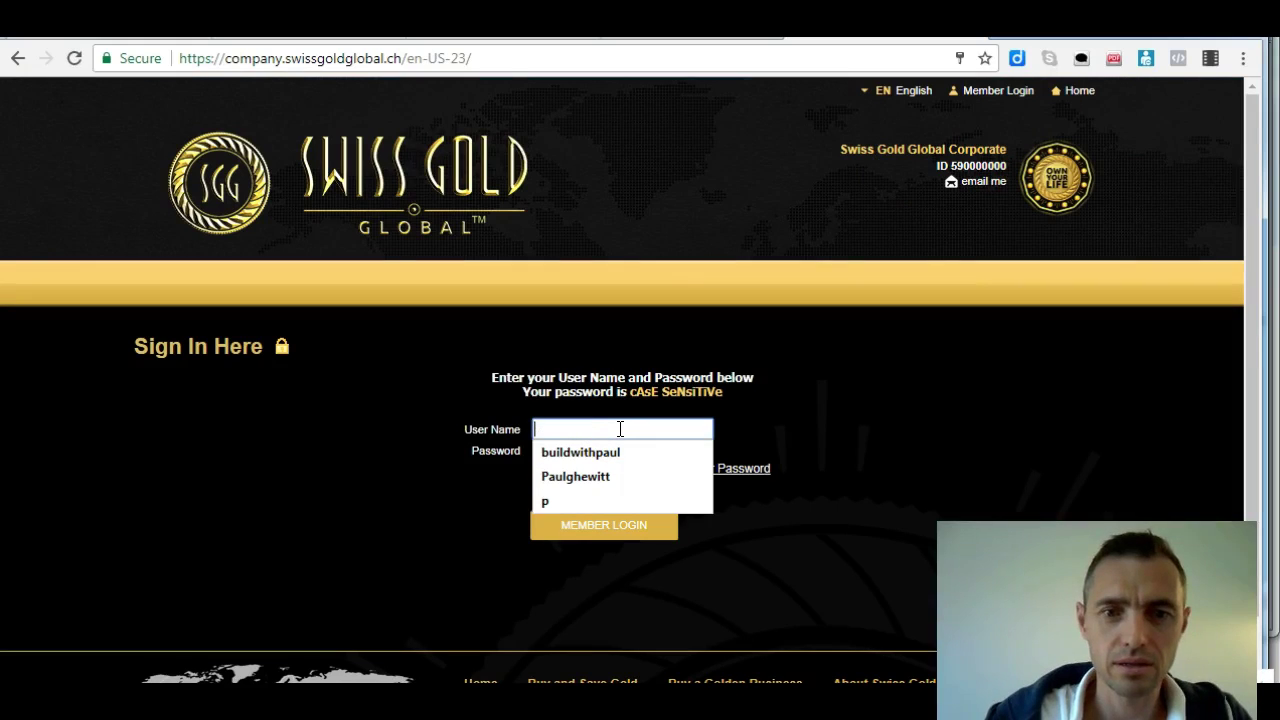
Sign in to the member account with the saved user name and password
left_click(611, 477)
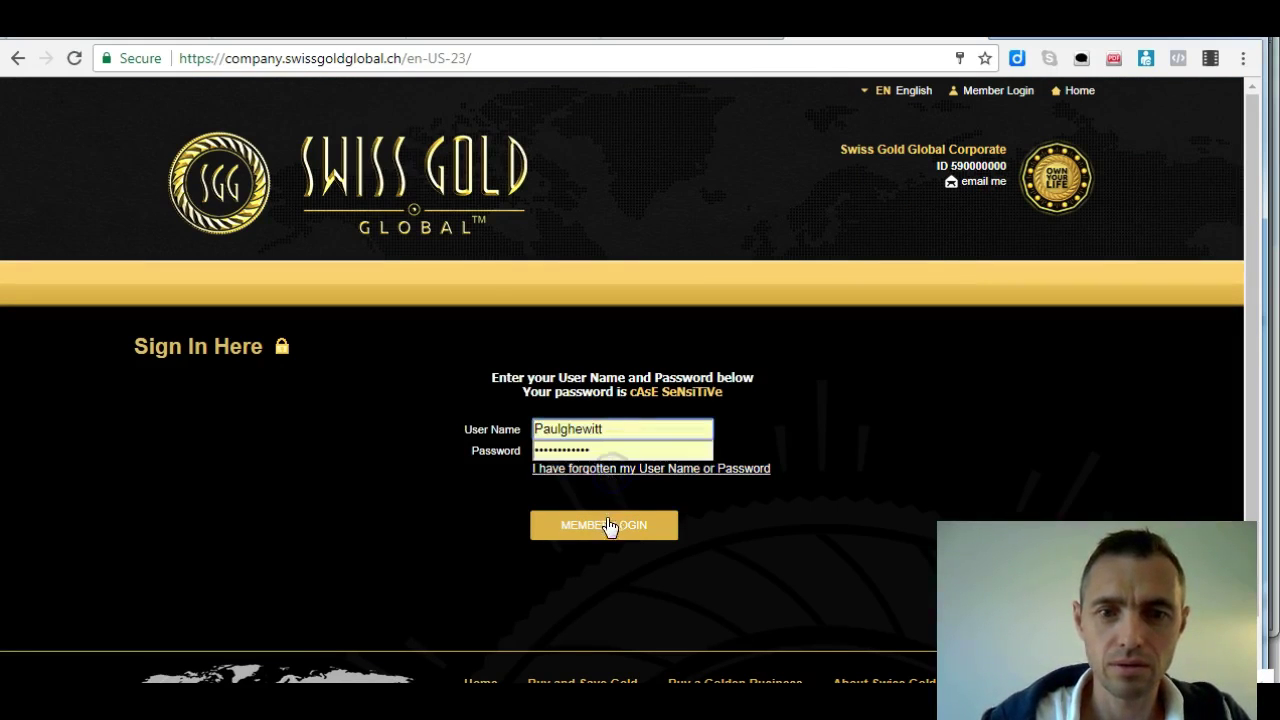
left_click(606, 525)
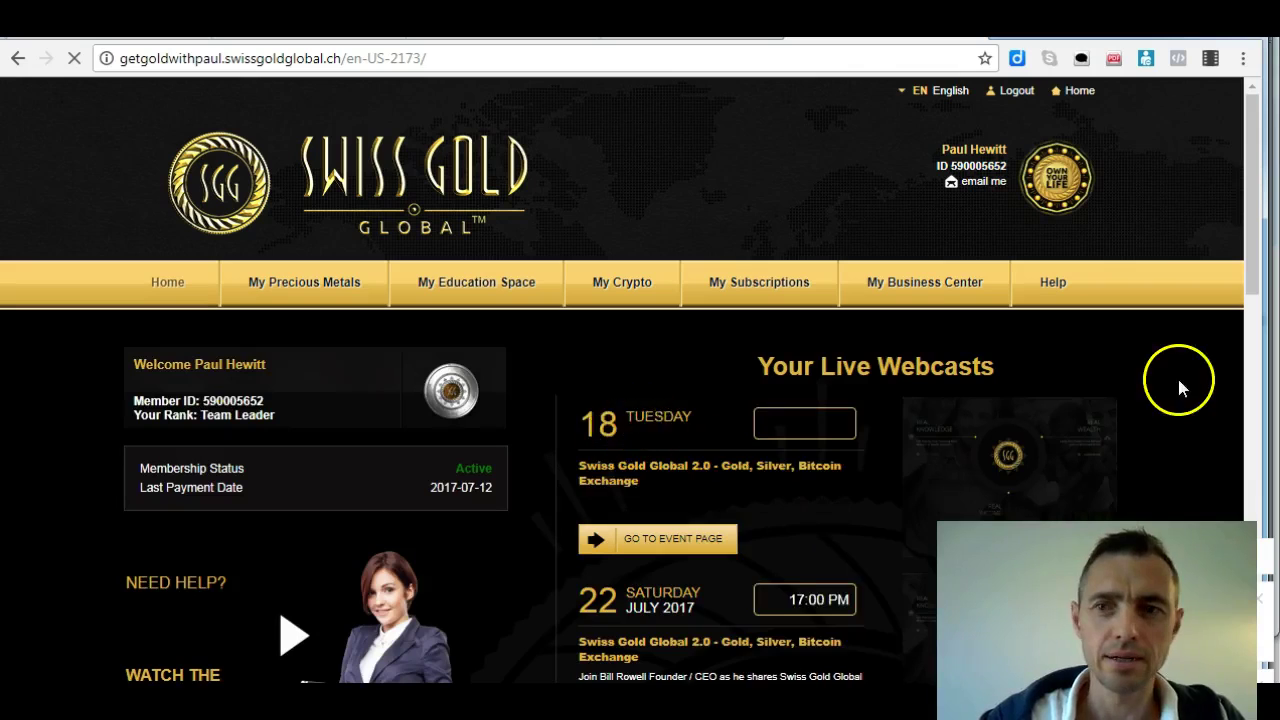
left_click_drag(1250, 270, 1247, 280)
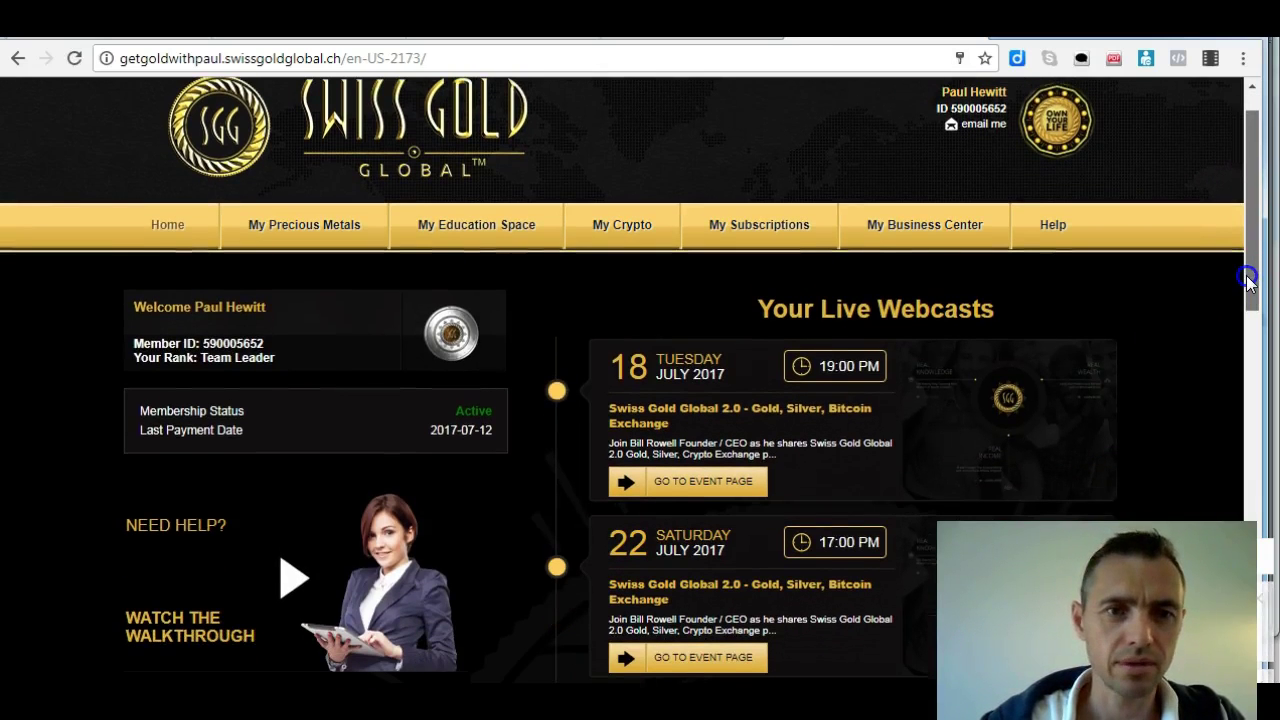
left_click_drag(1247, 280, 1250, 321)
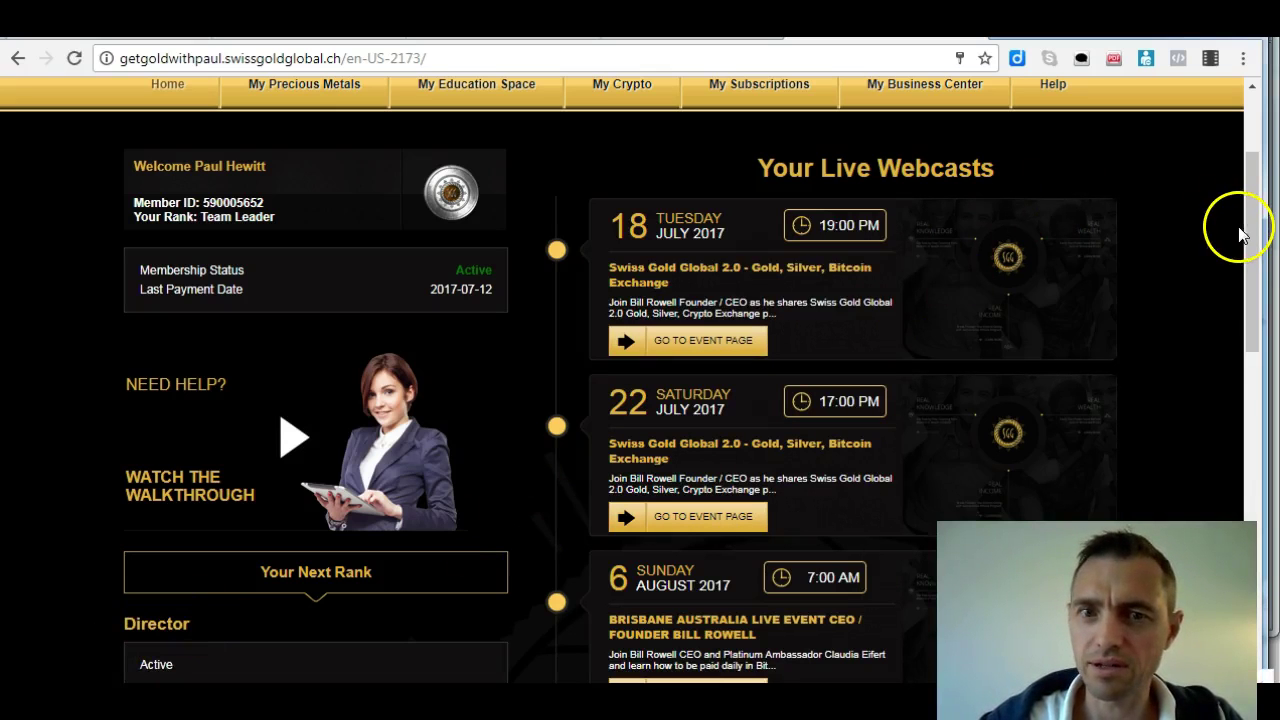
left_click_drag(1250, 238, 1248, 329)
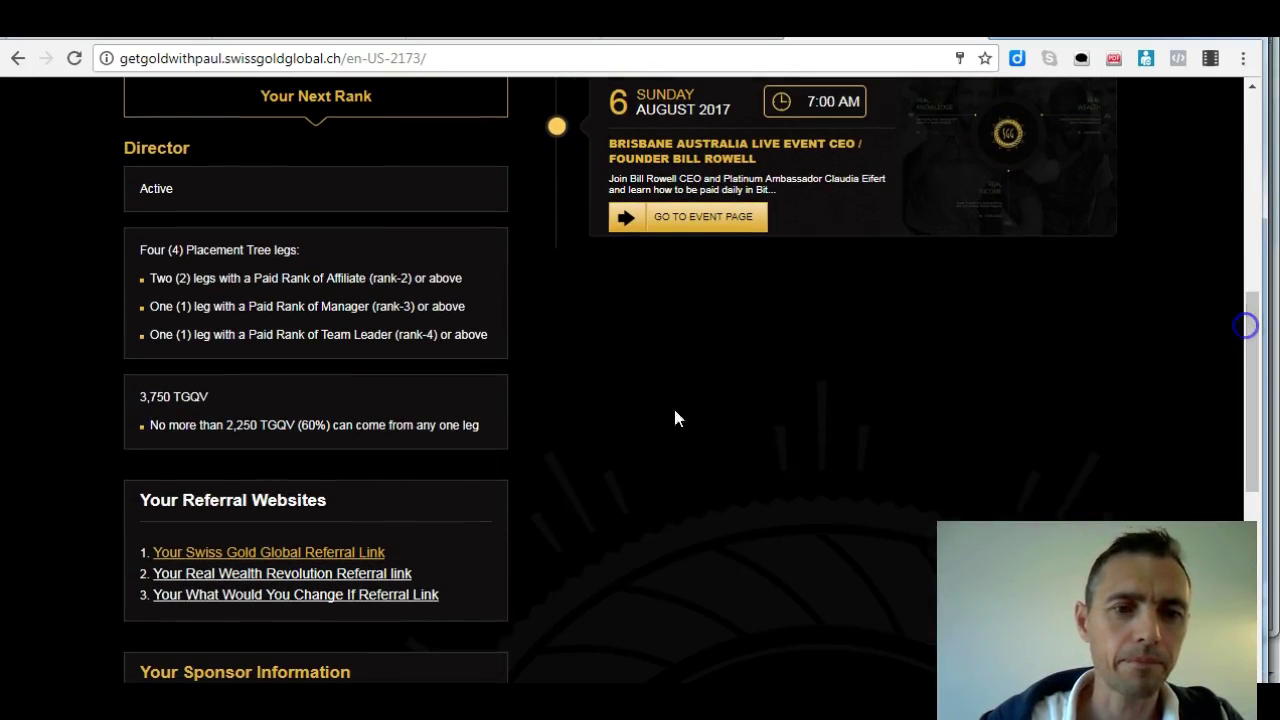
left_click(350, 567)
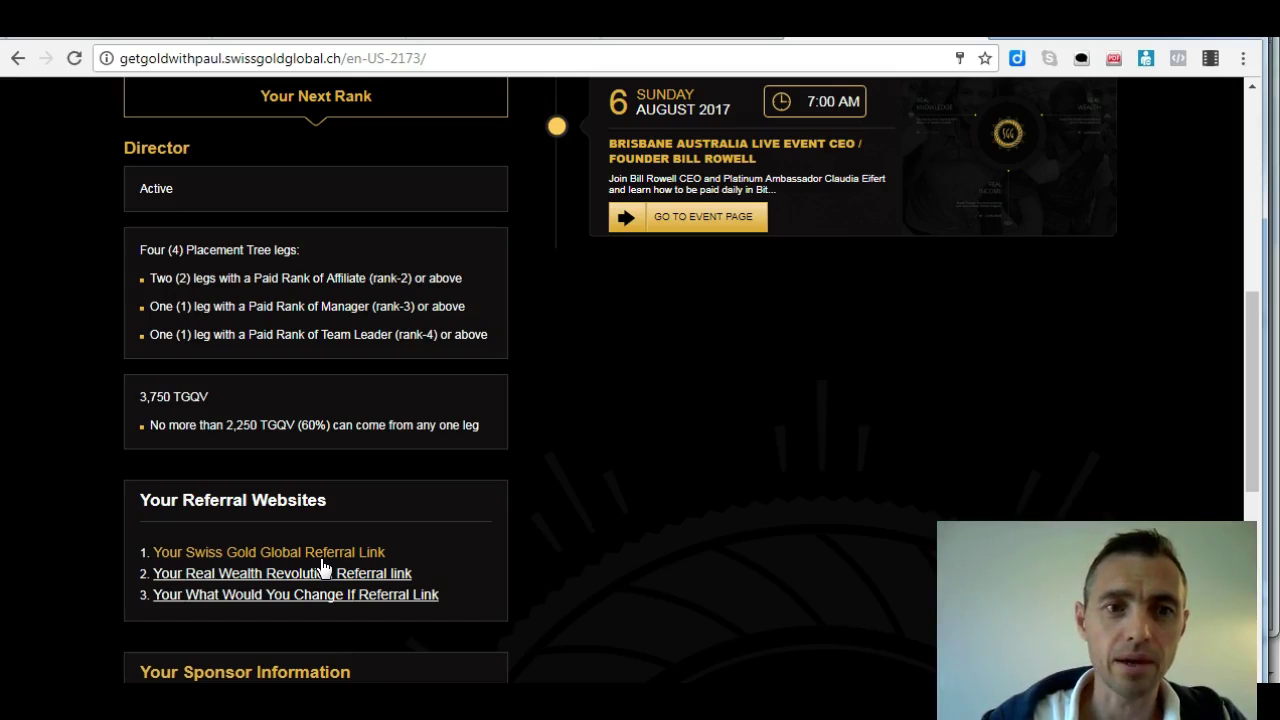
left_click(330, 553)
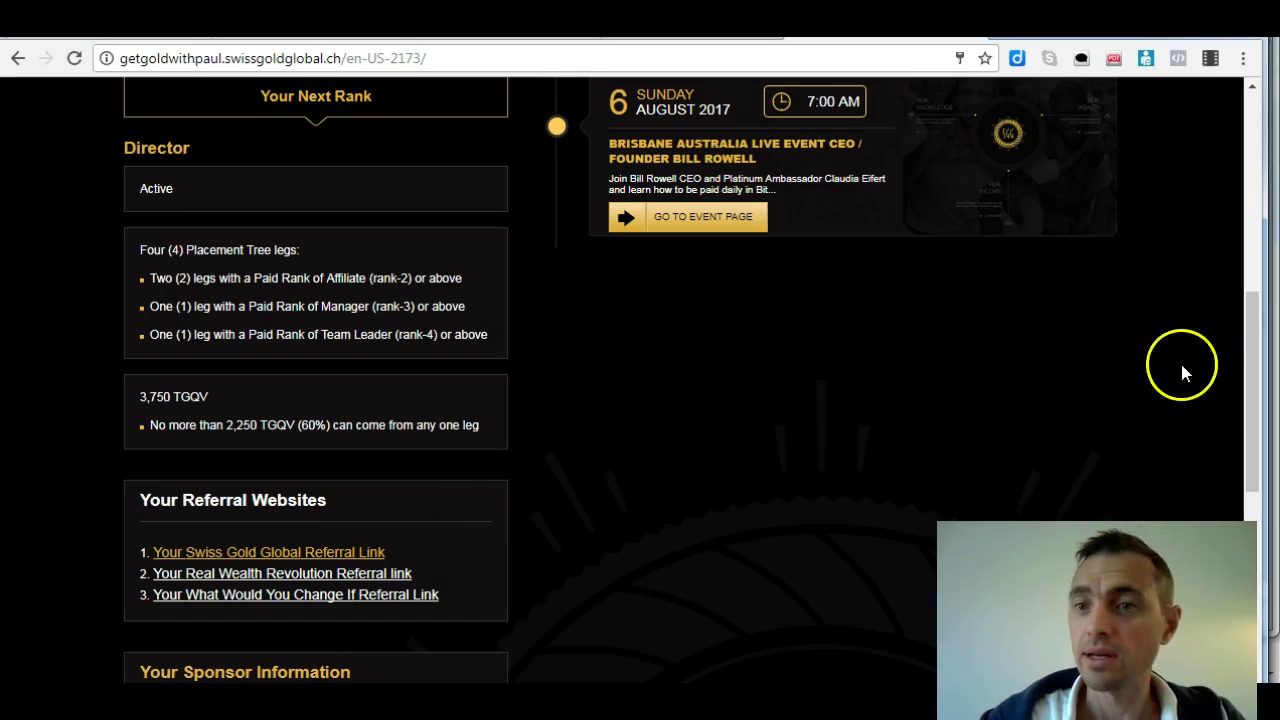
left_click_drag(1247, 377, 1272, 207)
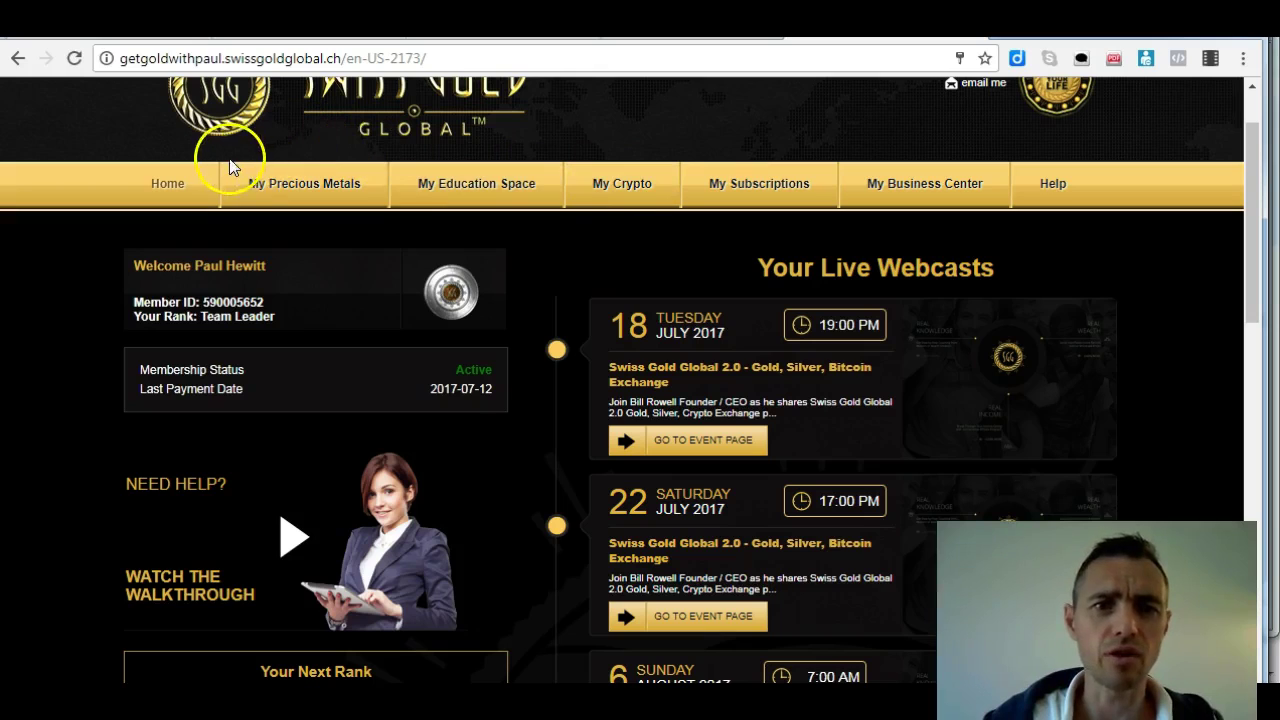
mouse_move(515, 184)
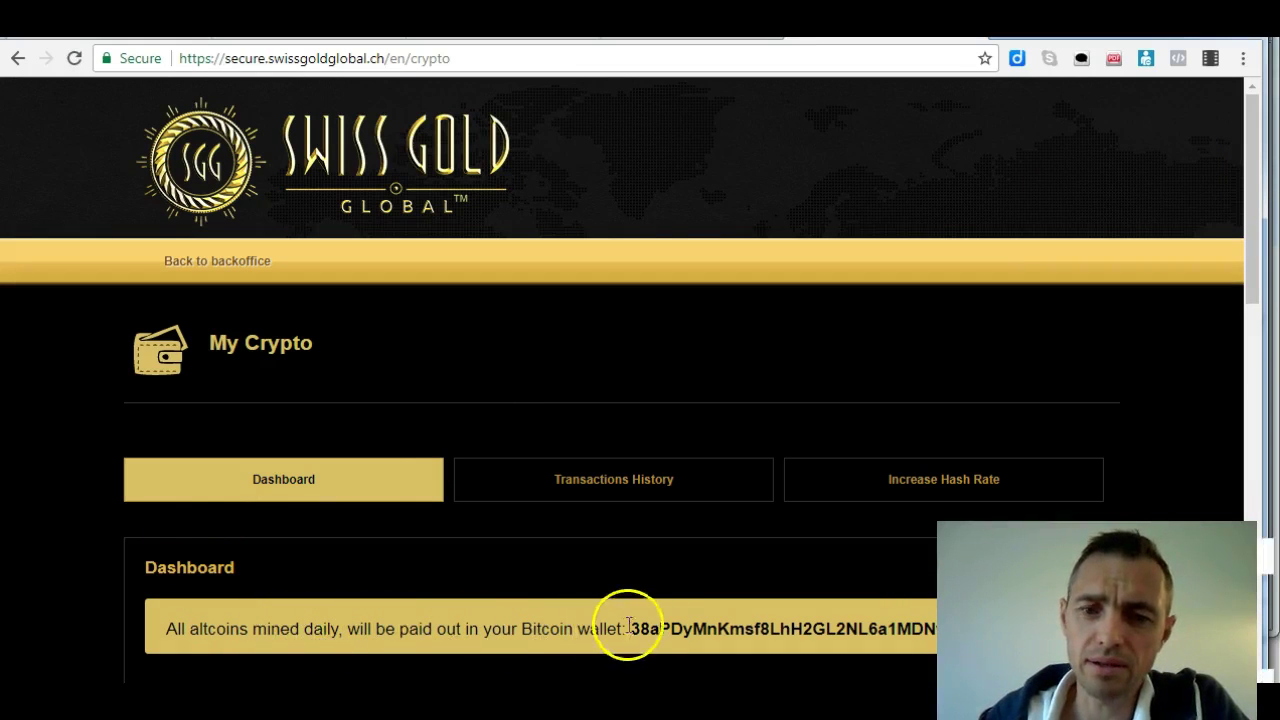
Scroll the My Crypto page down to the Bitcoin hash rate and wallet details
left_click_drag(1249, 206, 1270, 382)
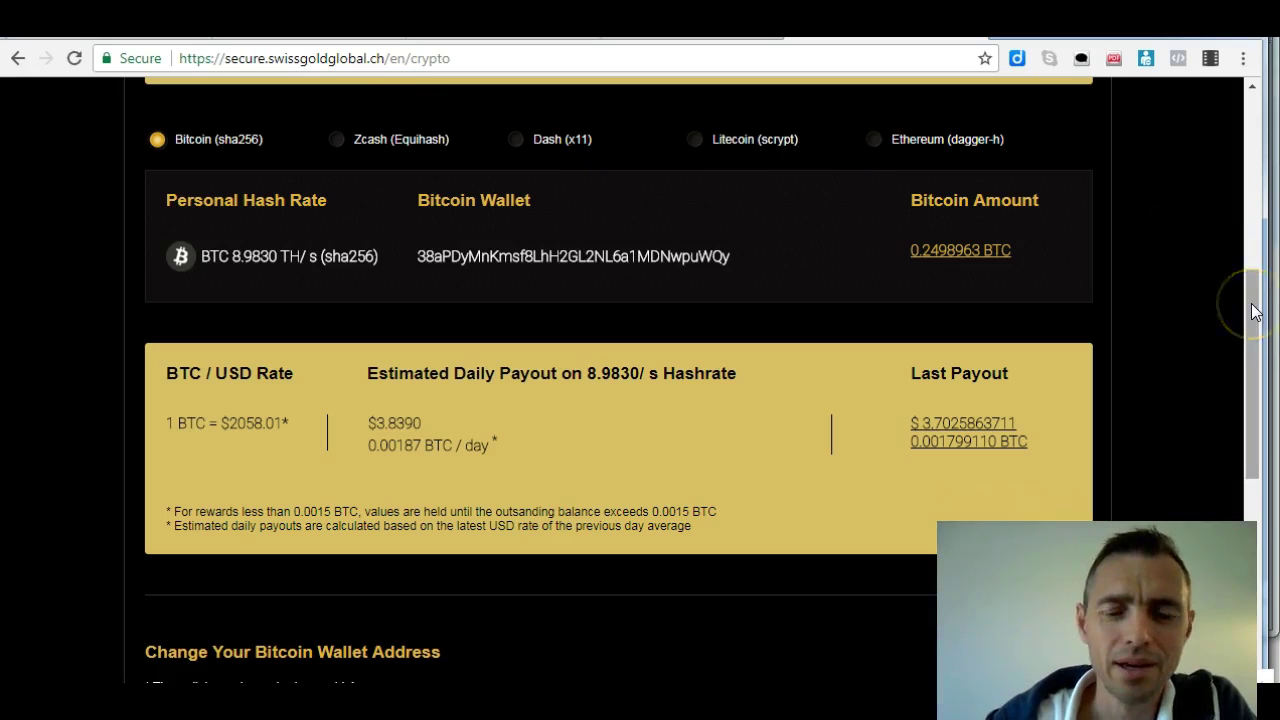
left_click_drag(1255, 312, 1253, 302)
left_click(236, 259)
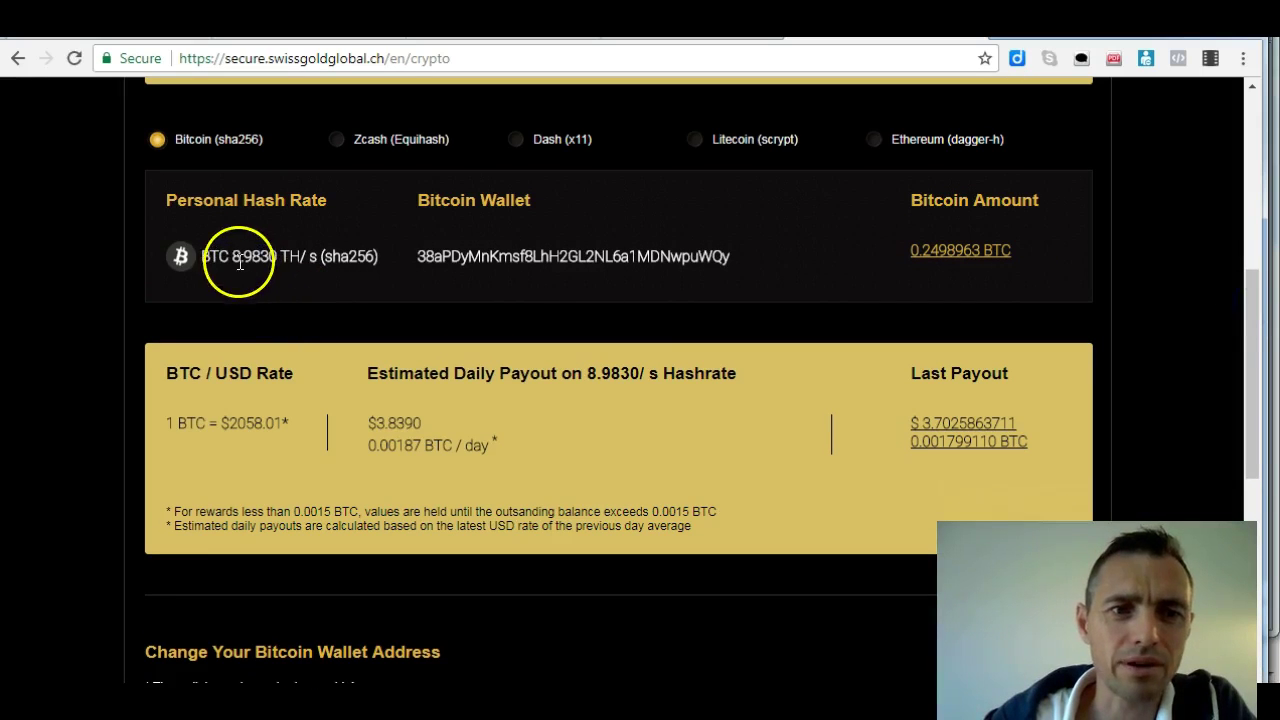
left_click(270, 266)
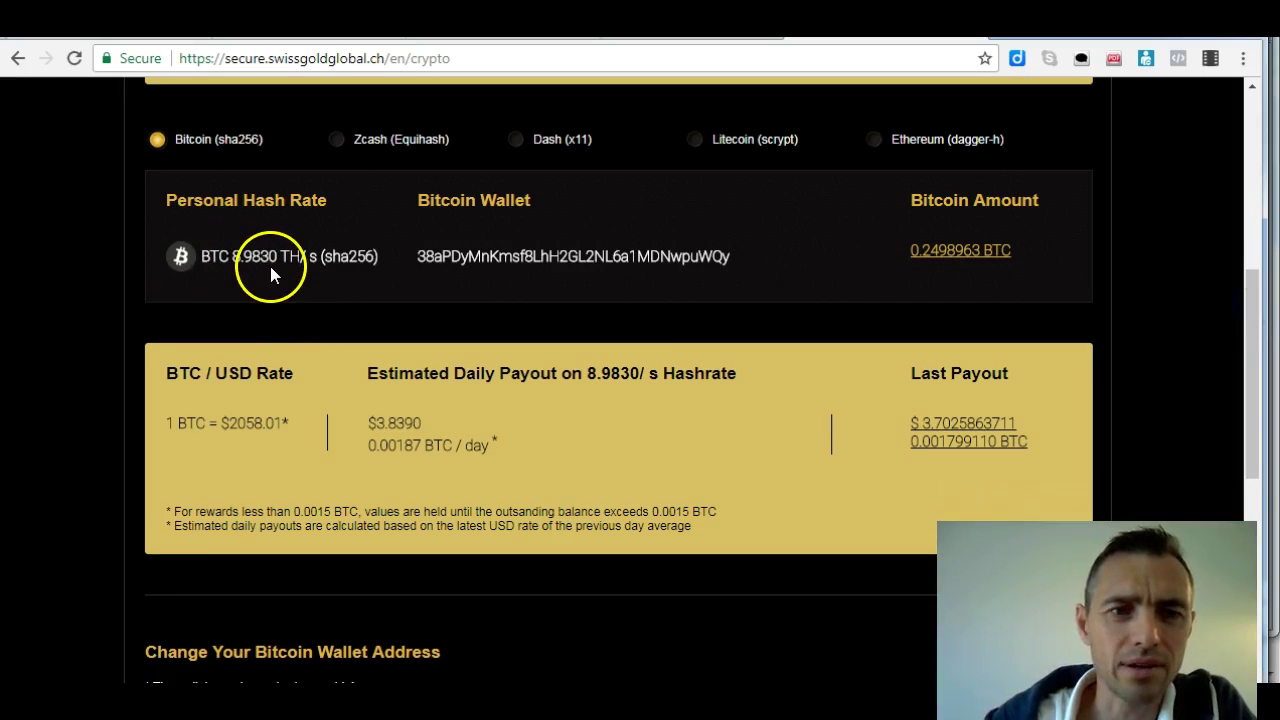
left_click_drag(1251, 291, 1240, 316)
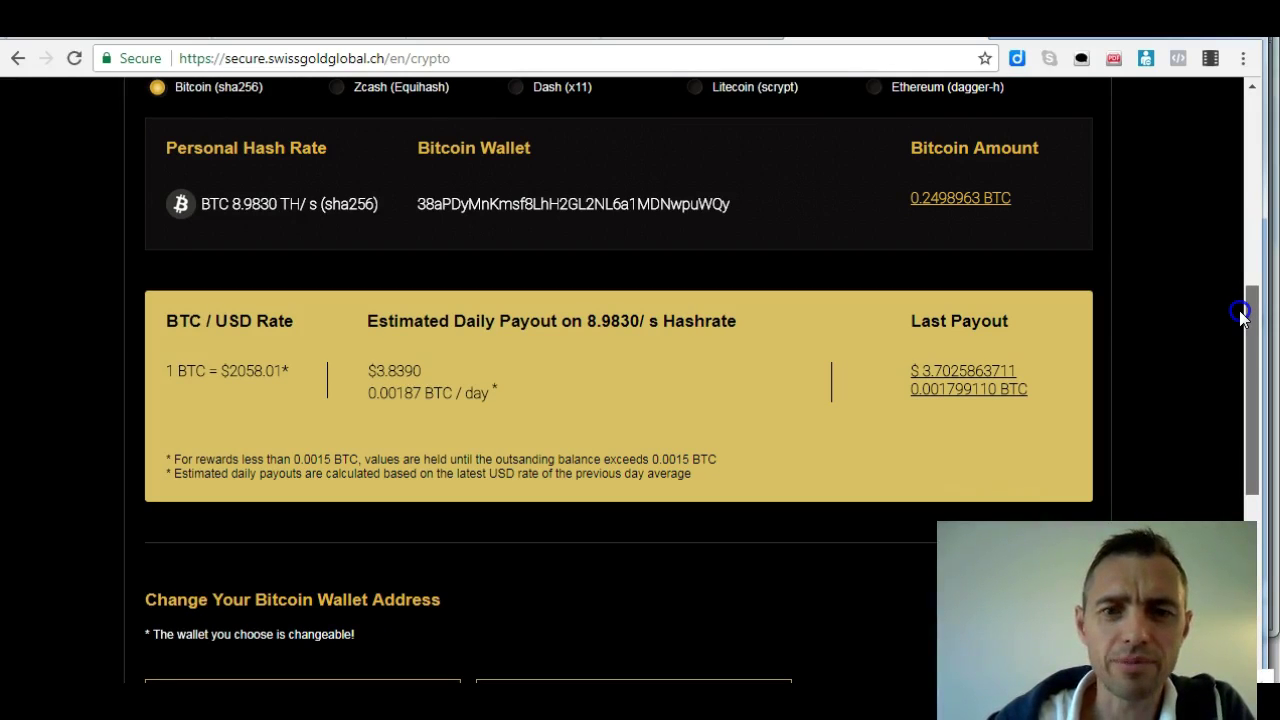
left_click_drag(1240, 316, 1241, 317)
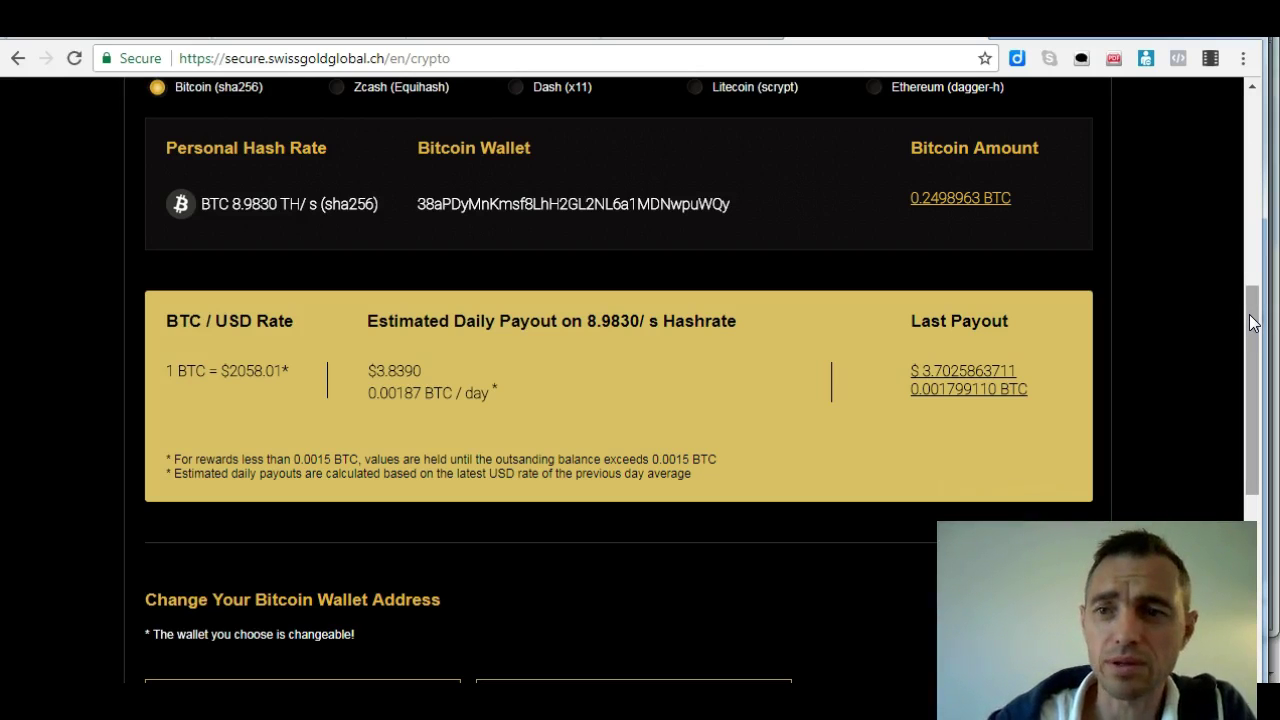
left_click(1251, 318)
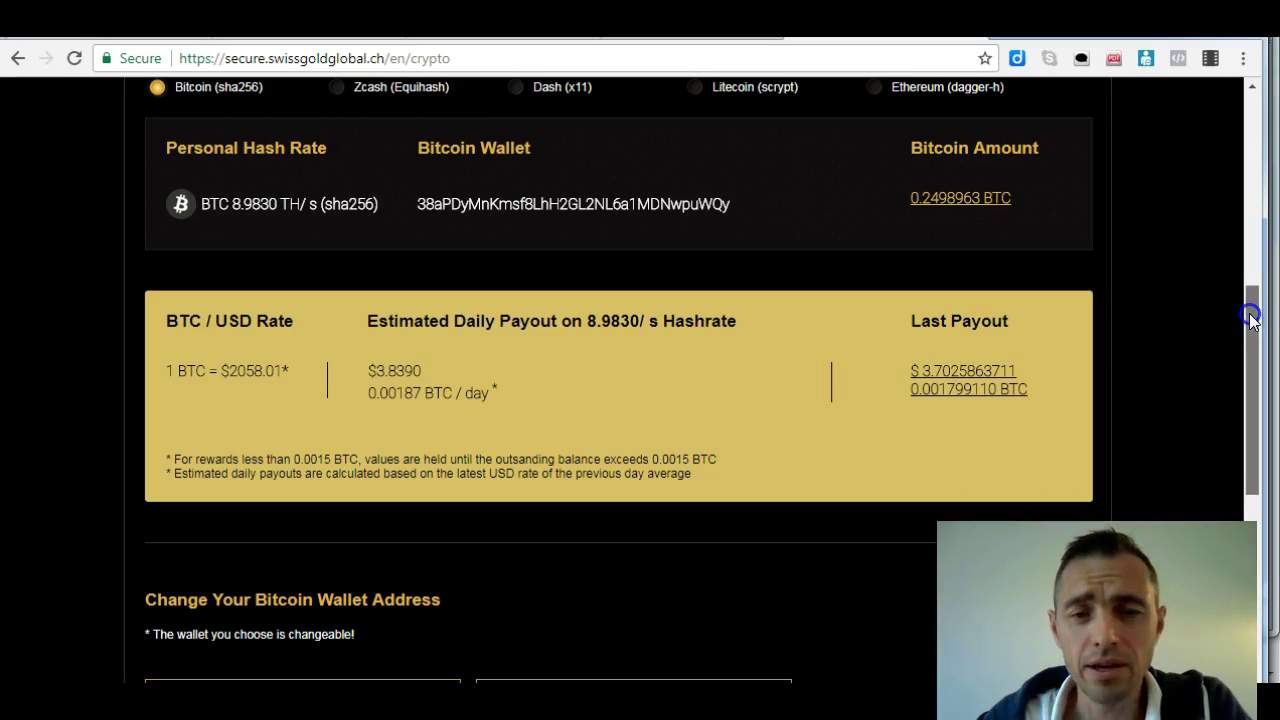
left_click_drag(1251, 318, 1249, 296)
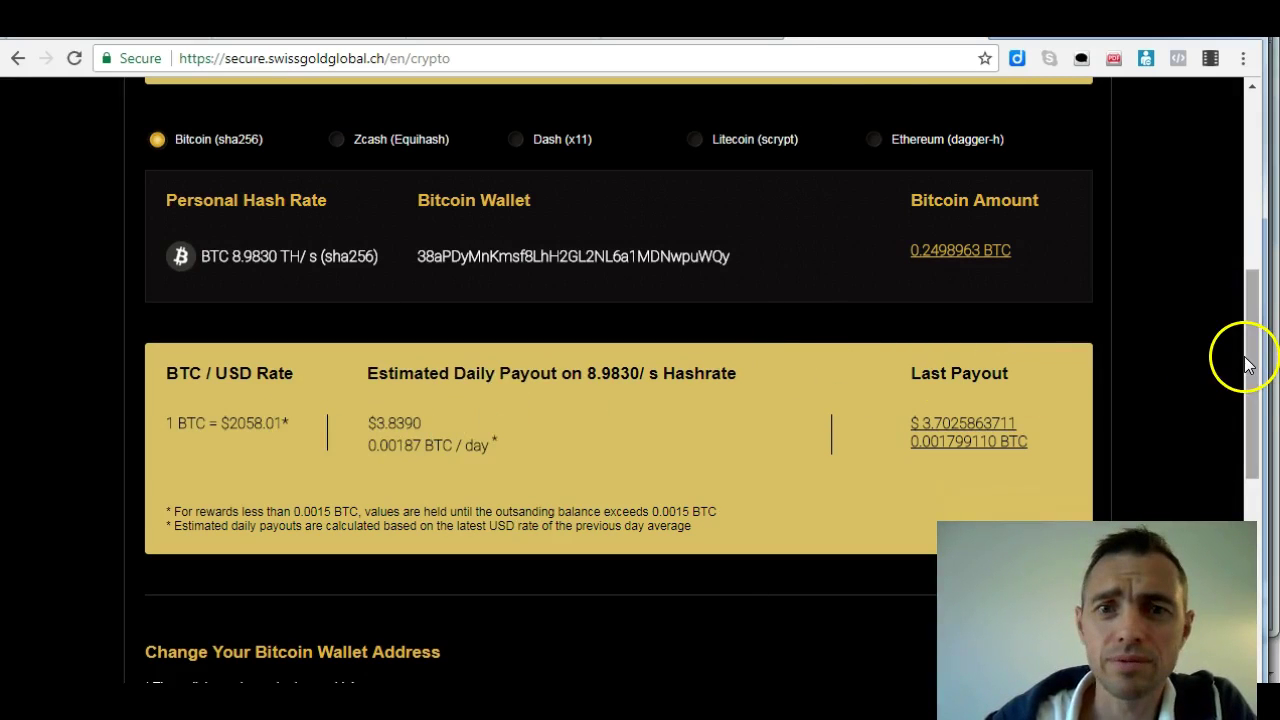
left_click(874, 140)
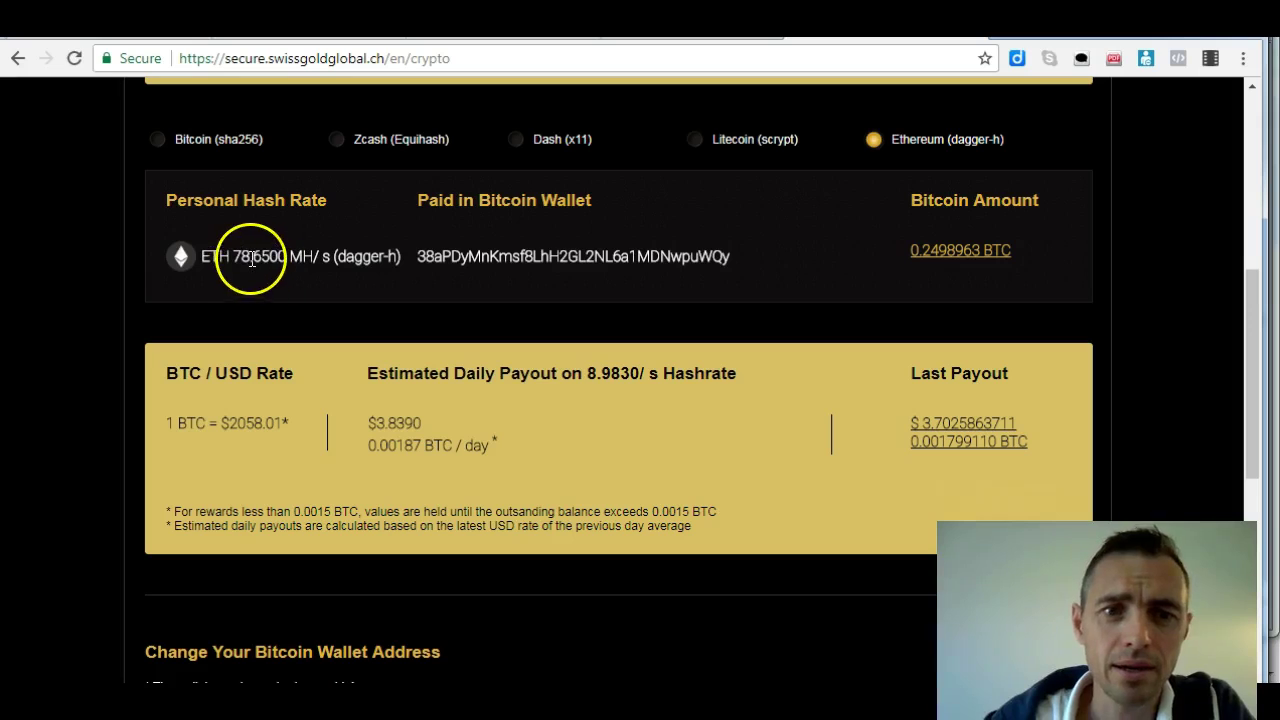
left_click(300, 228)
left_click(223, 251)
left_click(336, 250)
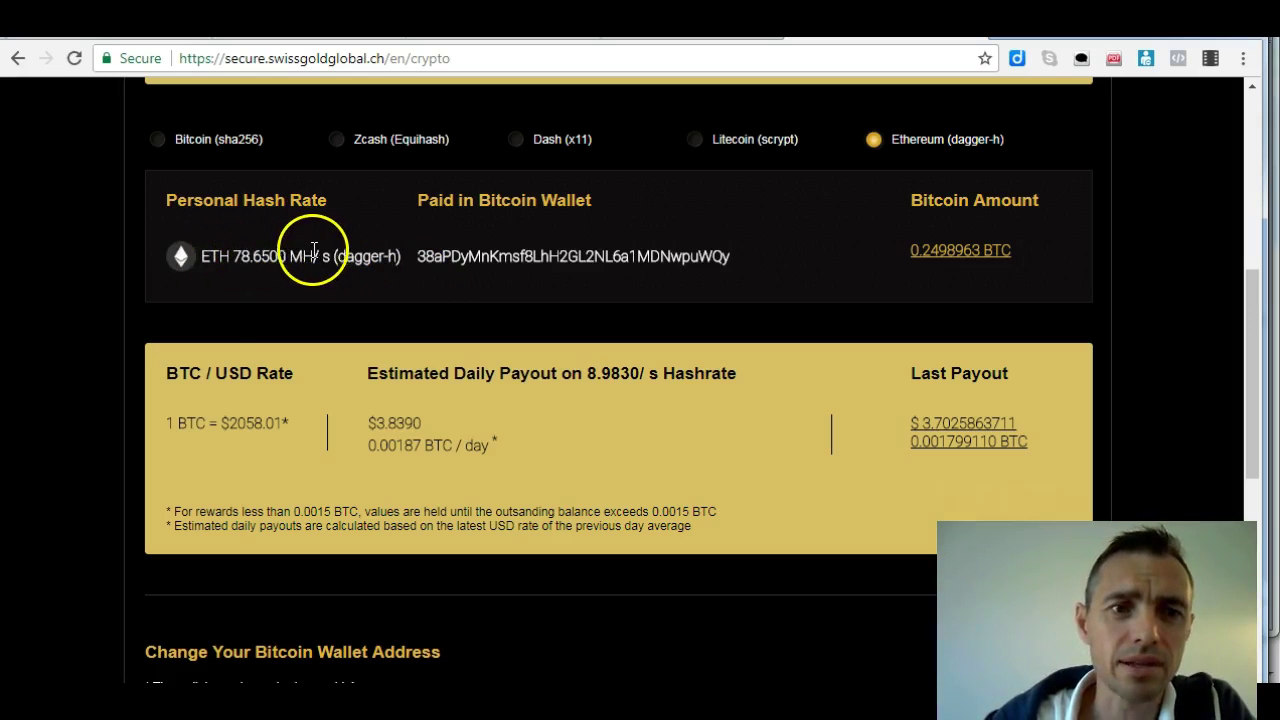
left_click(157, 139)
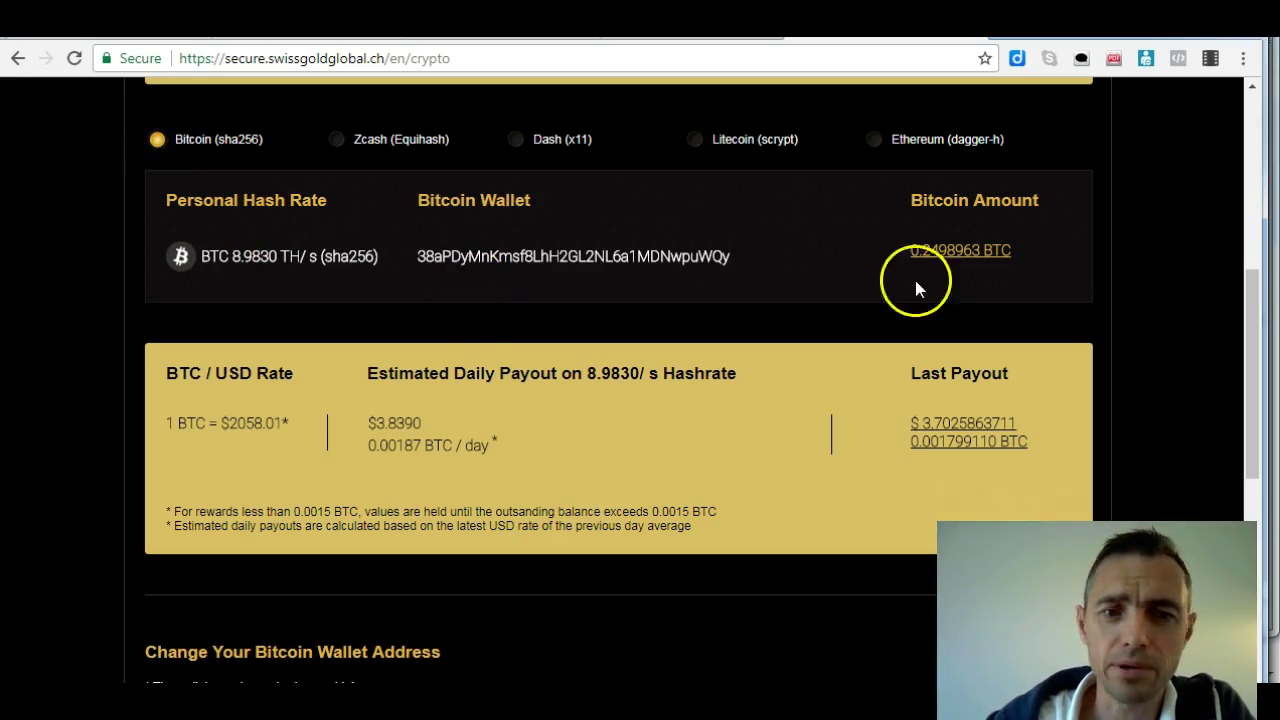
left_click_drag(1254, 289, 1256, 408)
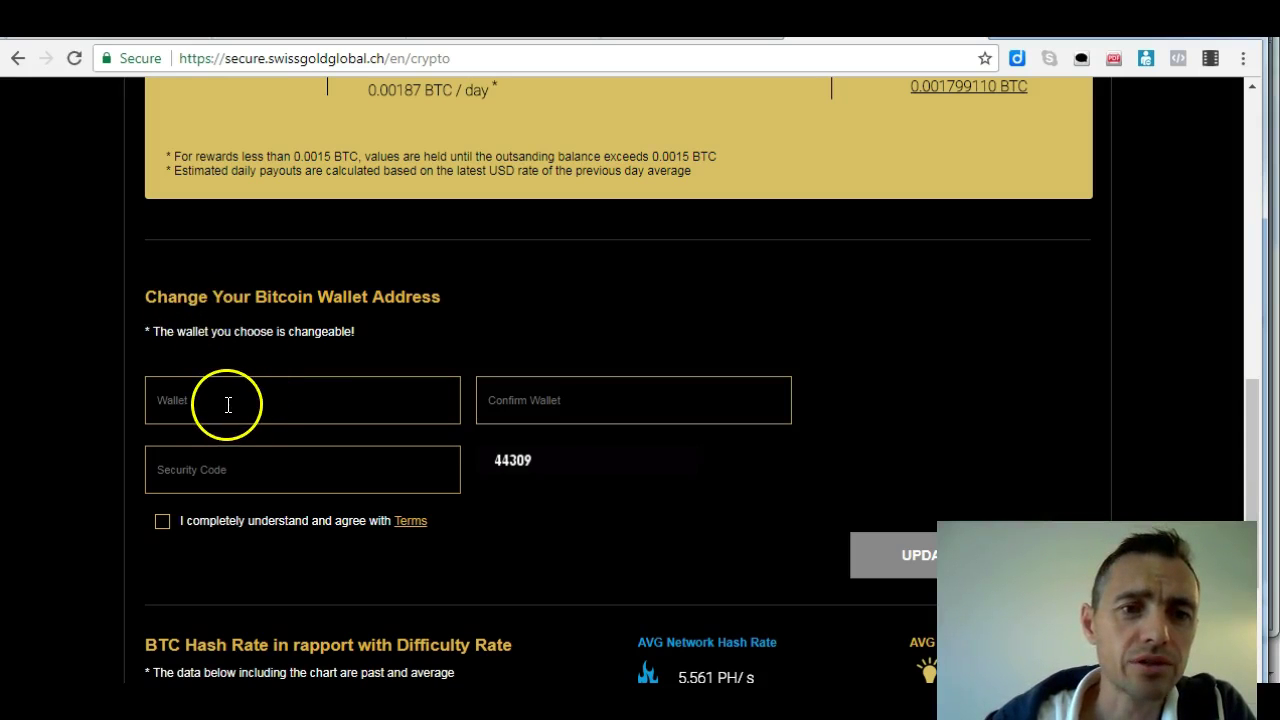
left_click(176, 398)
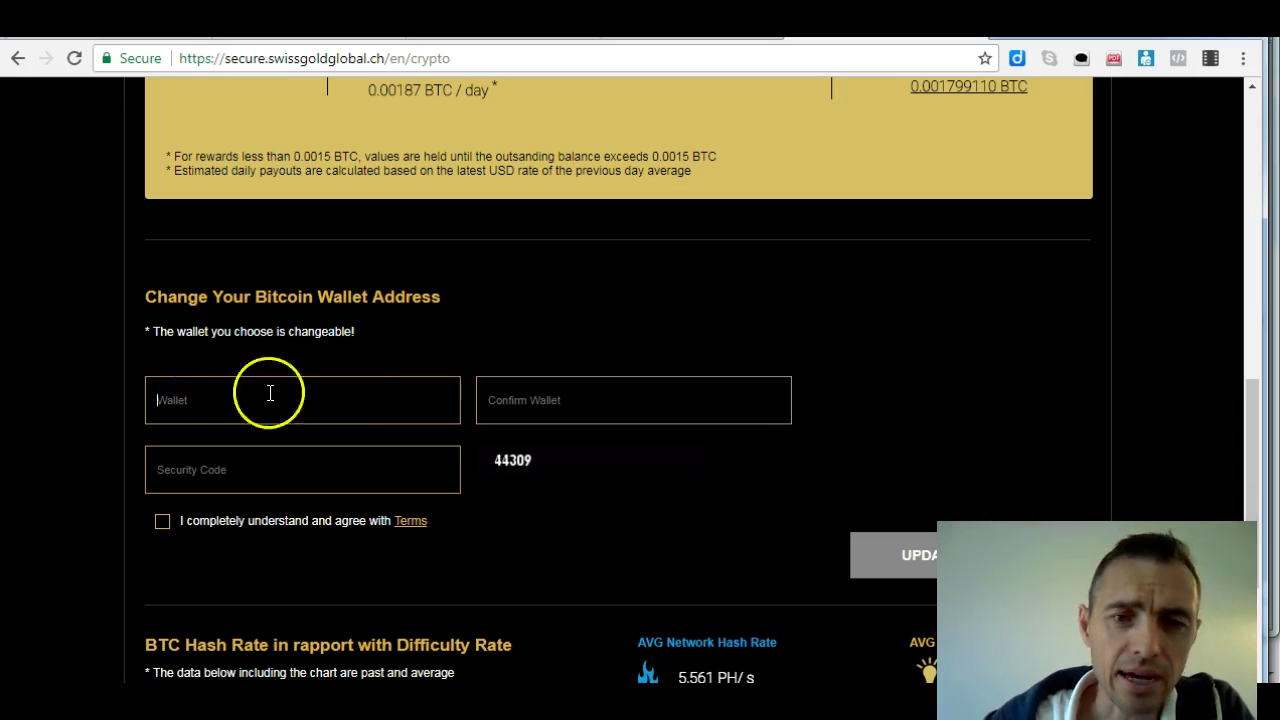
left_click(587, 405)
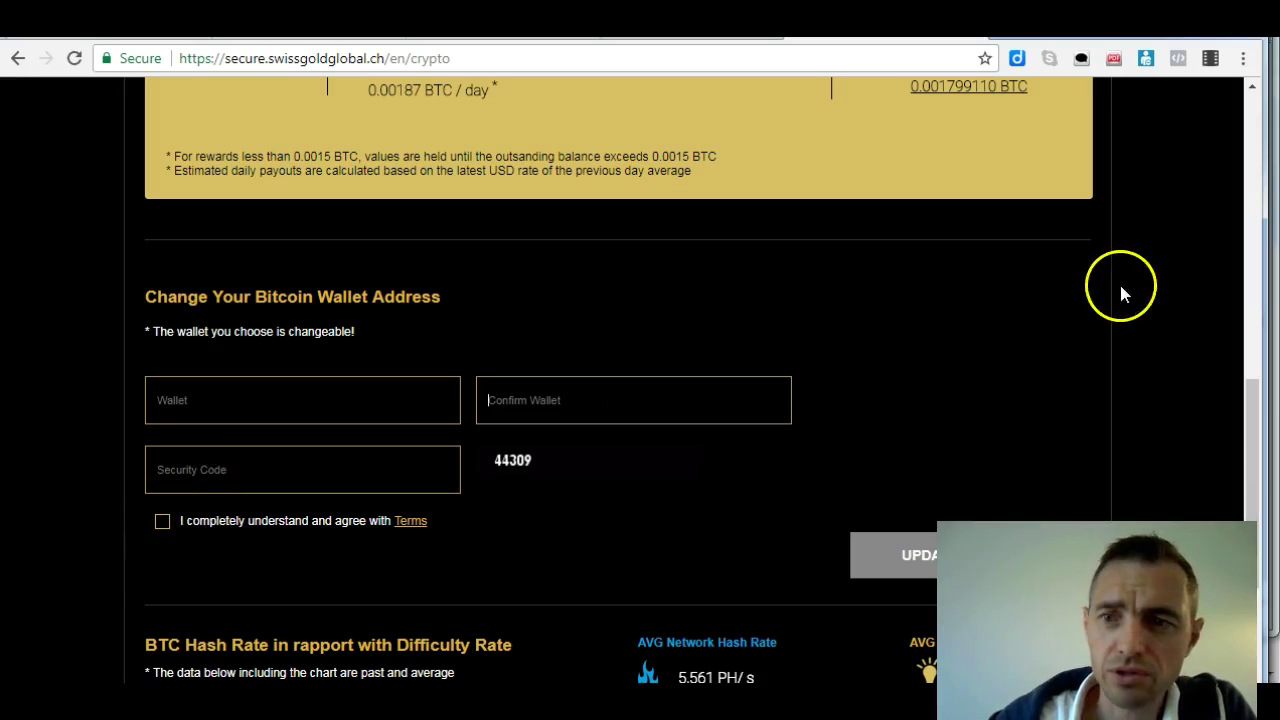
left_click_drag(1251, 391, 1250, 425)
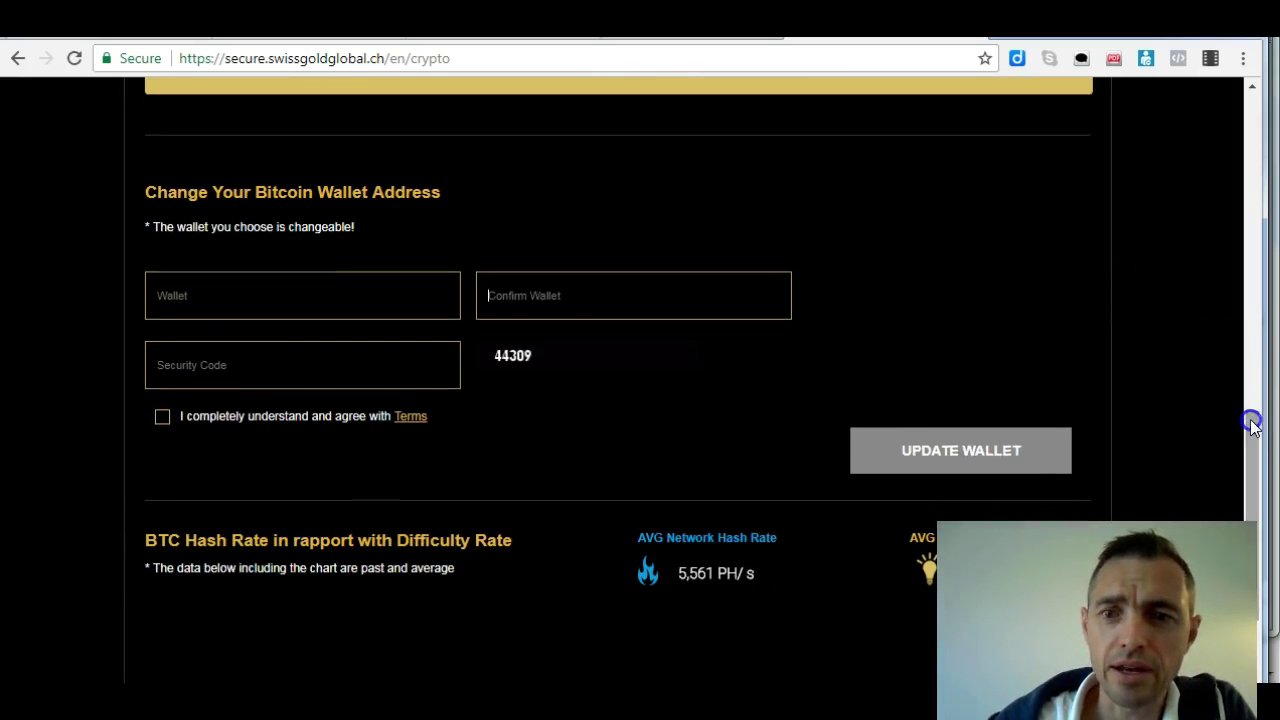
left_click(1252, 475)
left_click_drag(1252, 475, 1254, 468)
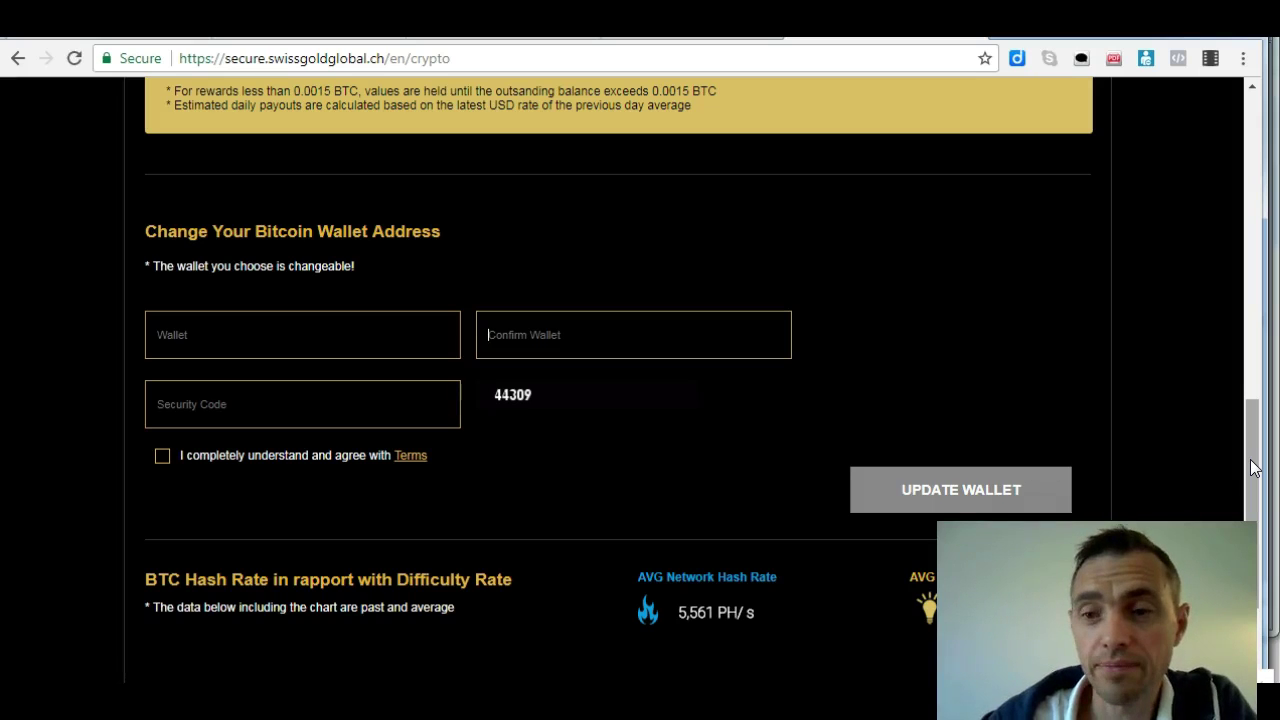
left_click_drag(1254, 468, 1241, 422)
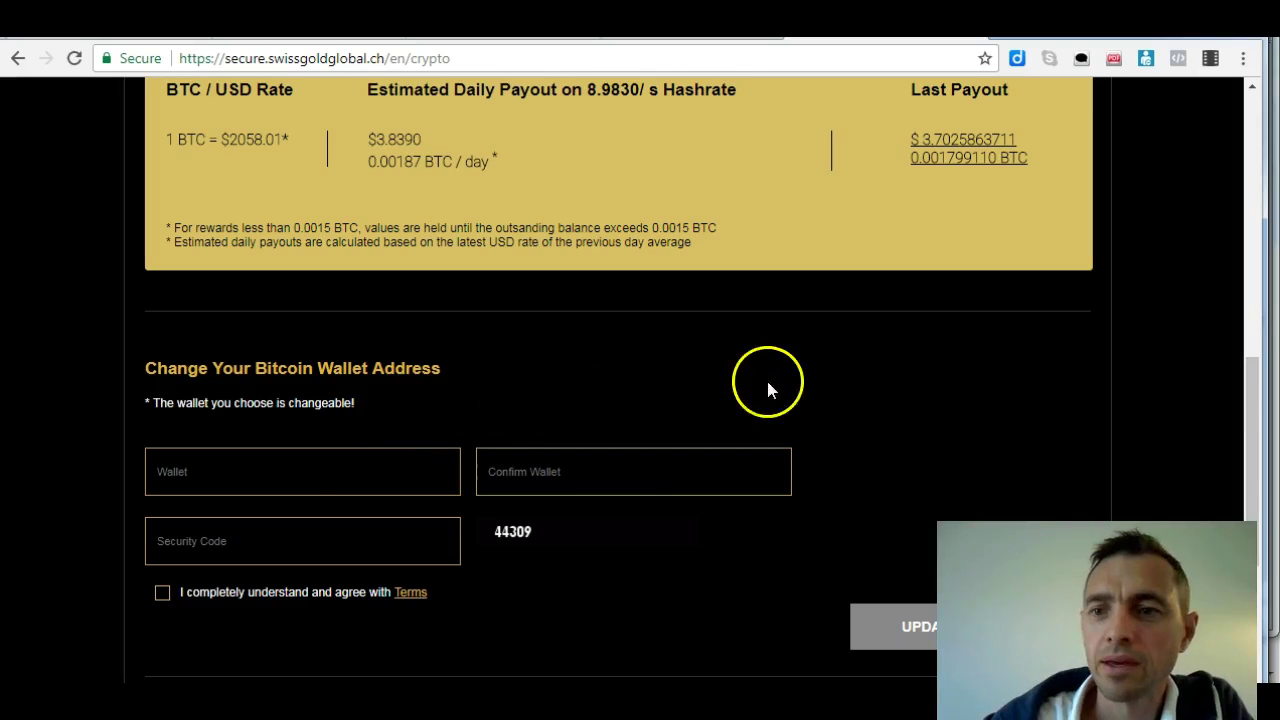
Highlight the 0.0015 BTC payout threshold in the page footnote
left_click_drag(1250, 393, 1250, 376)
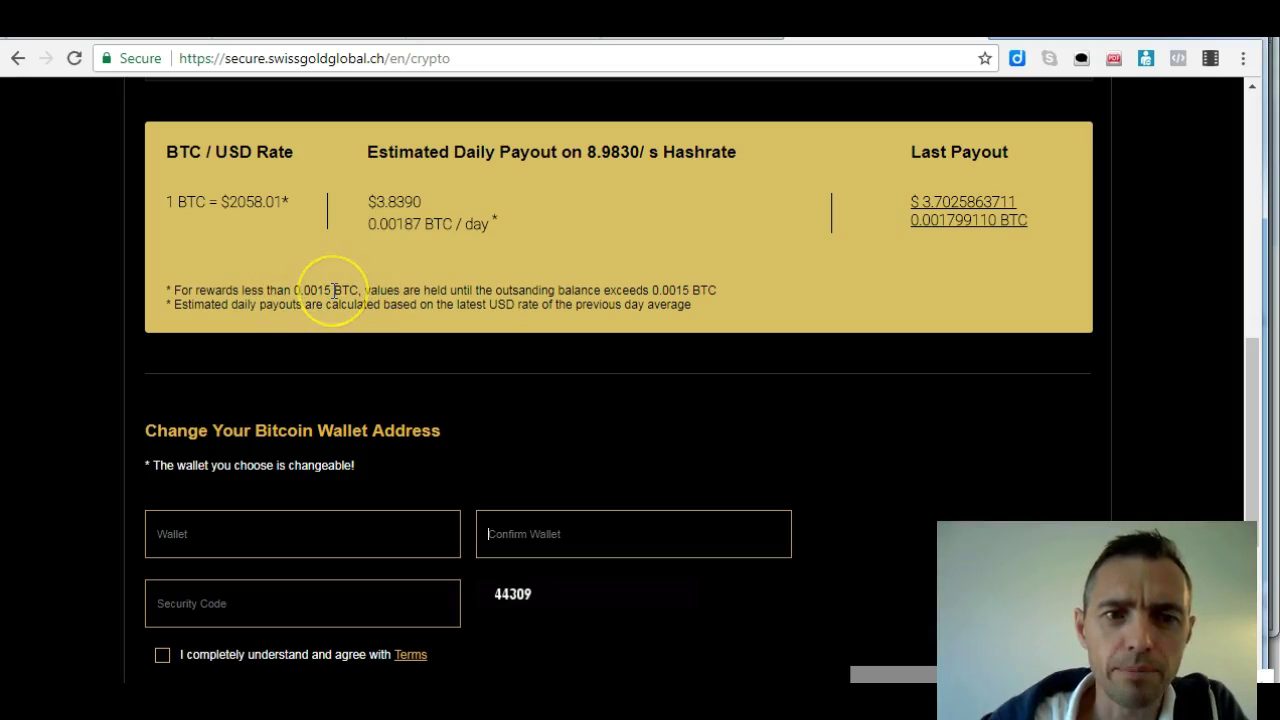
left_click_drag(334, 290, 297, 289)
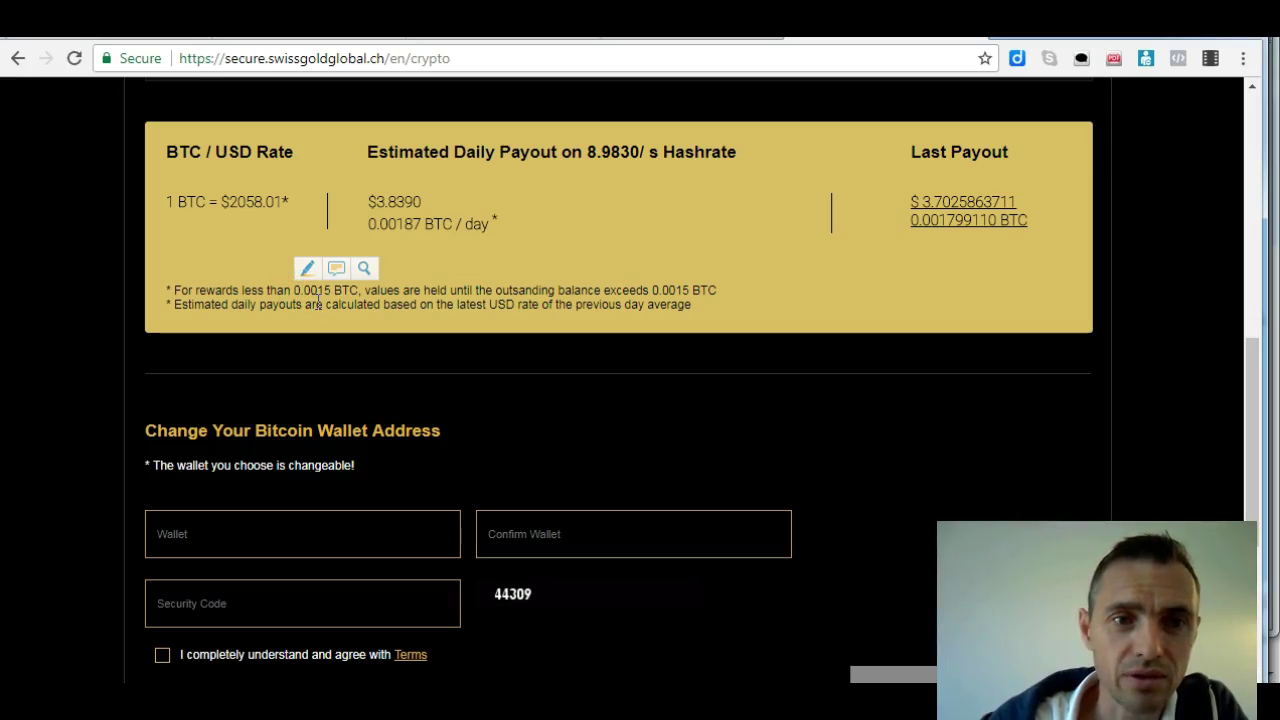
left_click(340, 298)
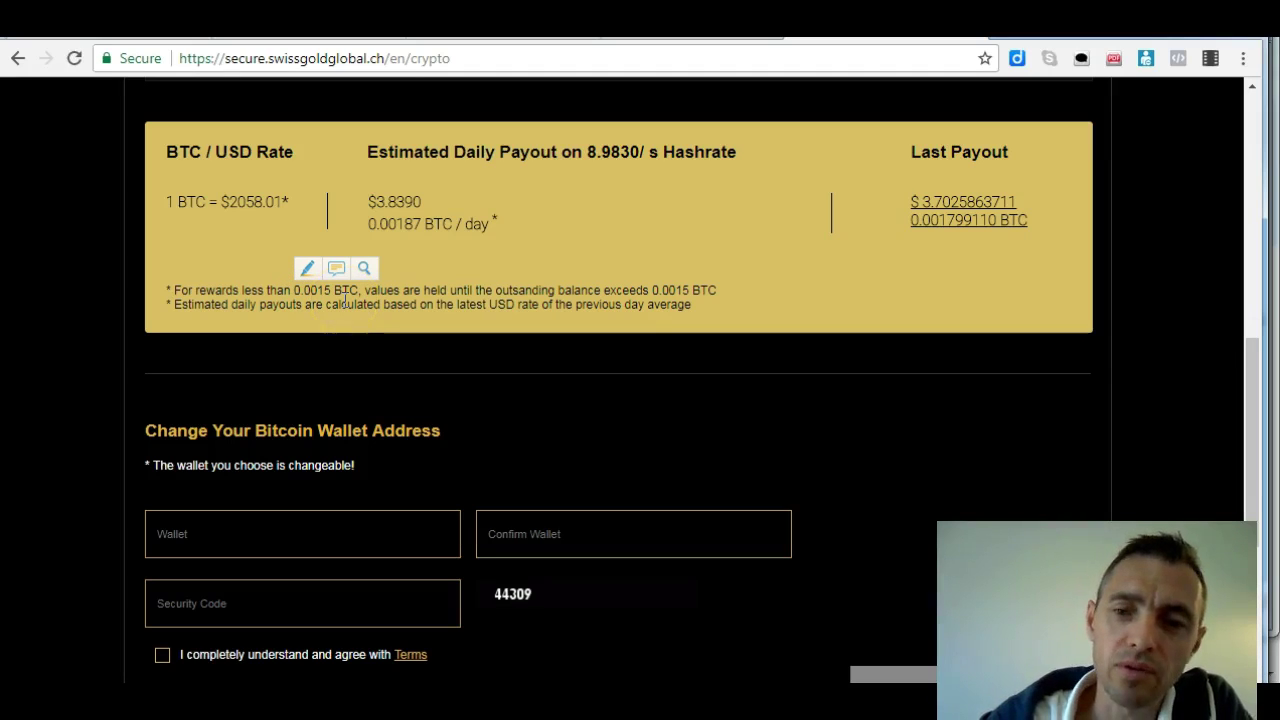
mouse_move(344, 300)
left_mouse_down()
mouse_move(363, 290)
mouse_move(325, 285)
left_mouse_up()
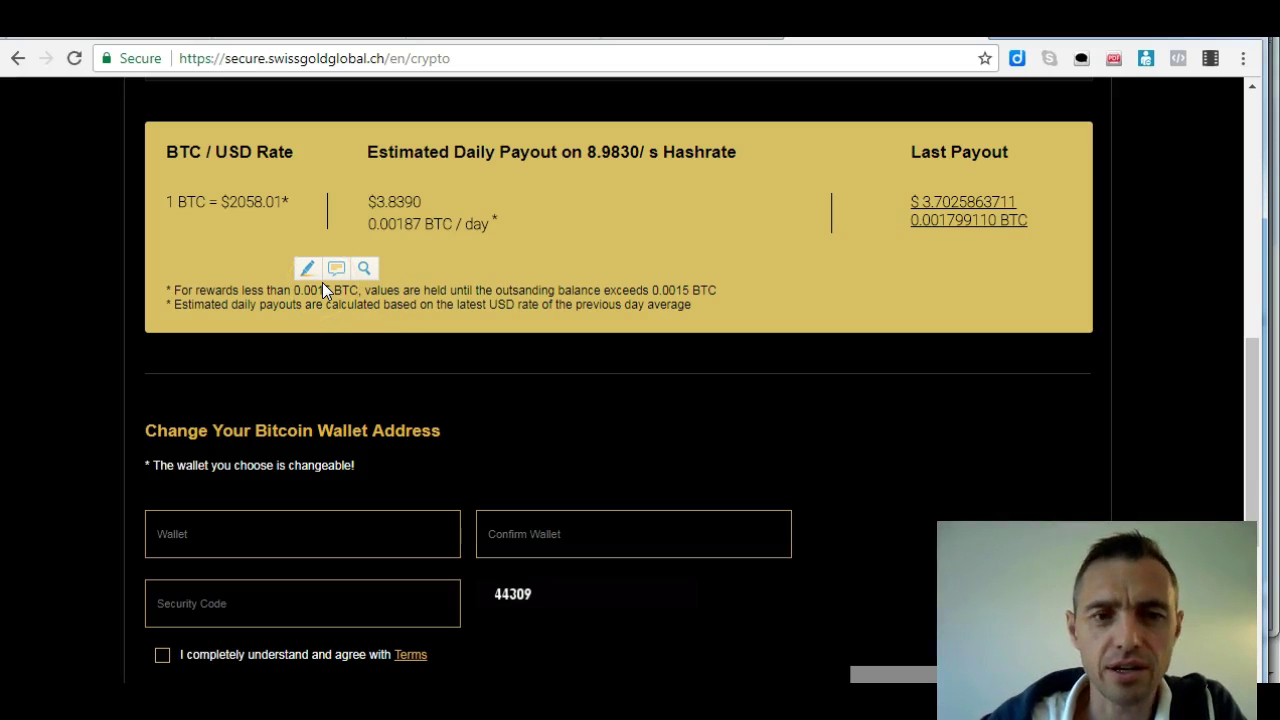
mouse_move(322, 285)
left_mouse_down()
mouse_move(314, 297)
mouse_move(368, 297)
mouse_move(325, 290)
left_mouse_up()
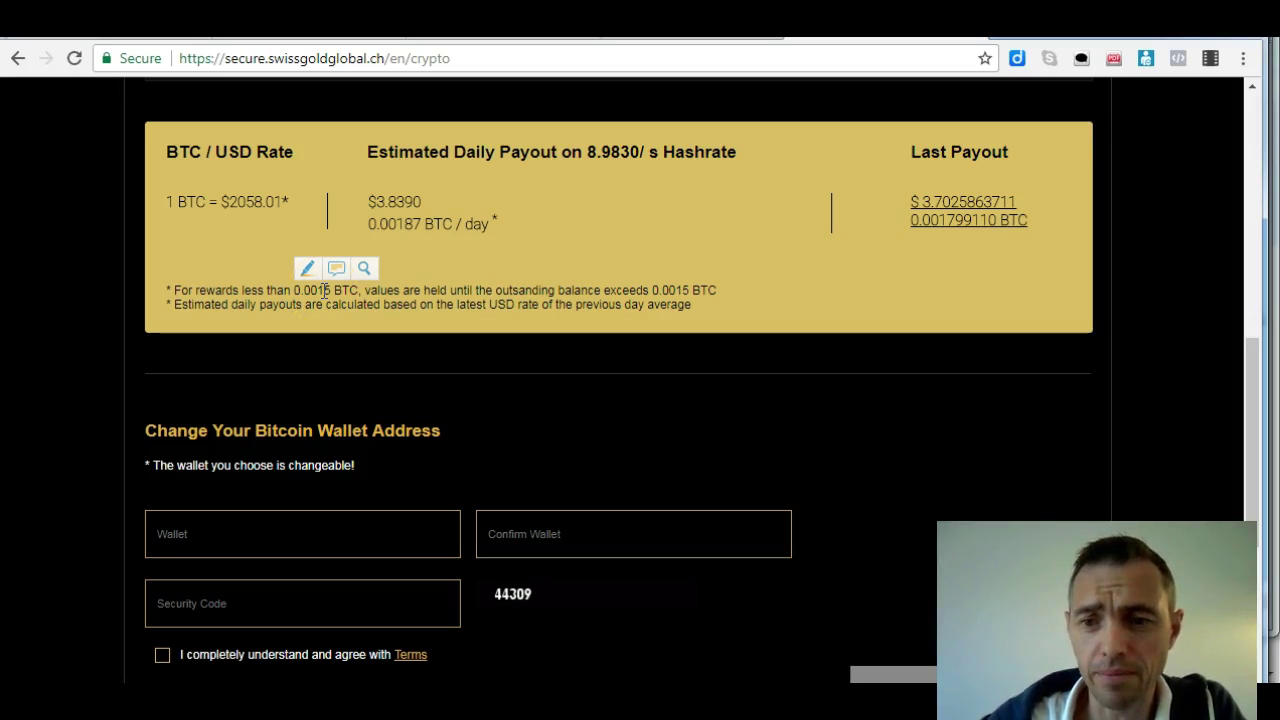
mouse_move(325, 290)
left_mouse_down()
mouse_move(980, 251)
mouse_move(334, 309)
mouse_move(315, 285)
mouse_move(337, 283)
left_mouse_up()
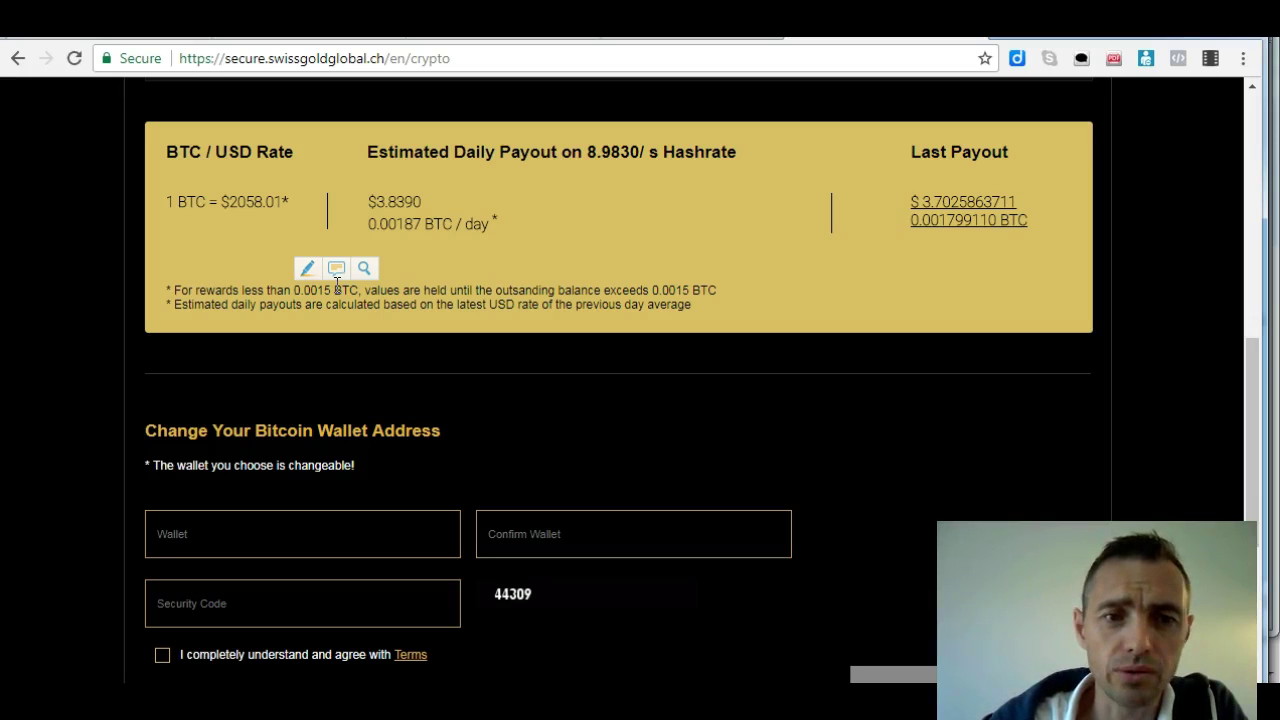
Return to the top of My Crypto and show the Increase Hash Rate contracts
left_click_drag(1249, 349, 1237, 184)
left_click(1080, 228)
left_click(966, 246)
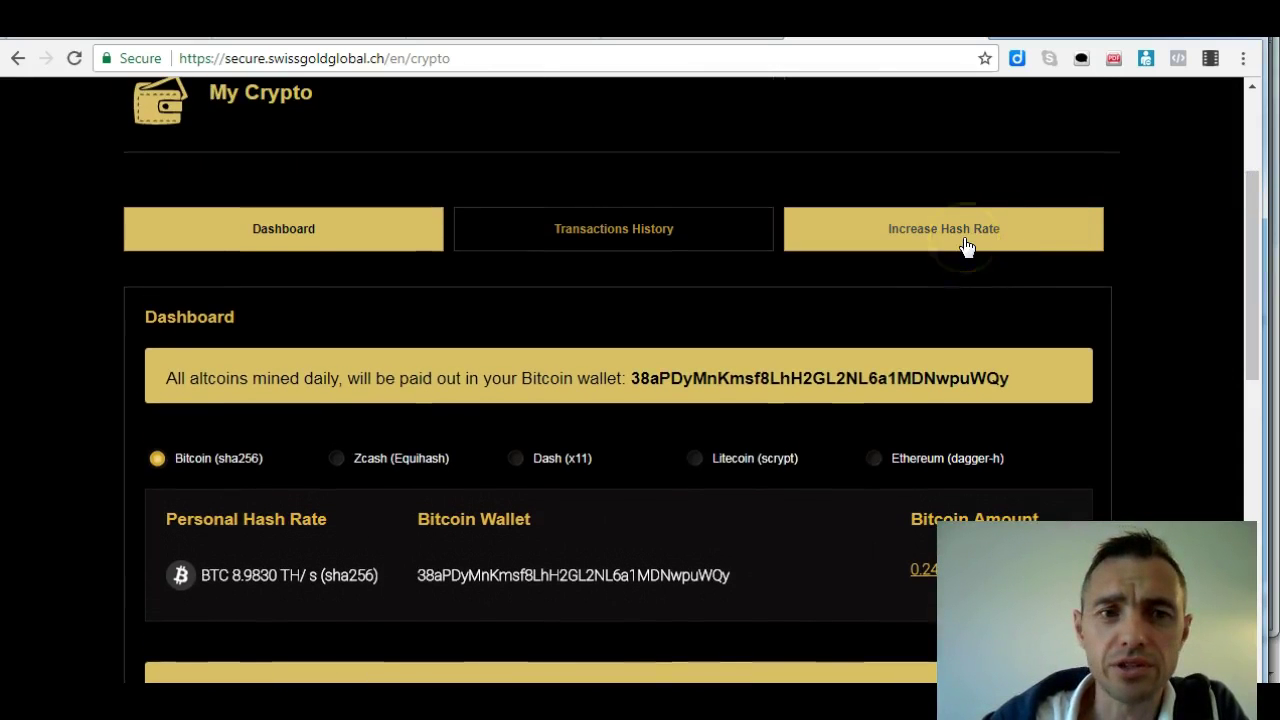
left_click_drag(1257, 237, 1257, 347)
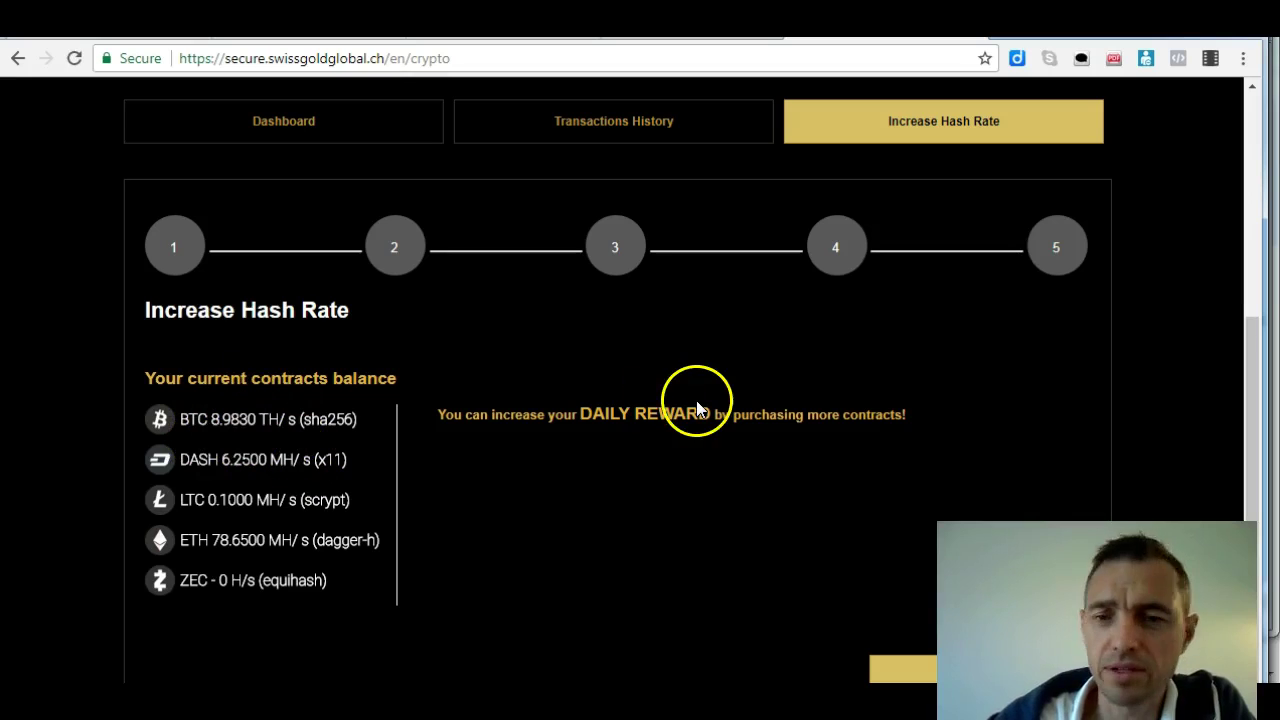
Dismiss the support chat notifications and start the hash rate purchase wizard
left_click_drag(1257, 396, 1257, 400)
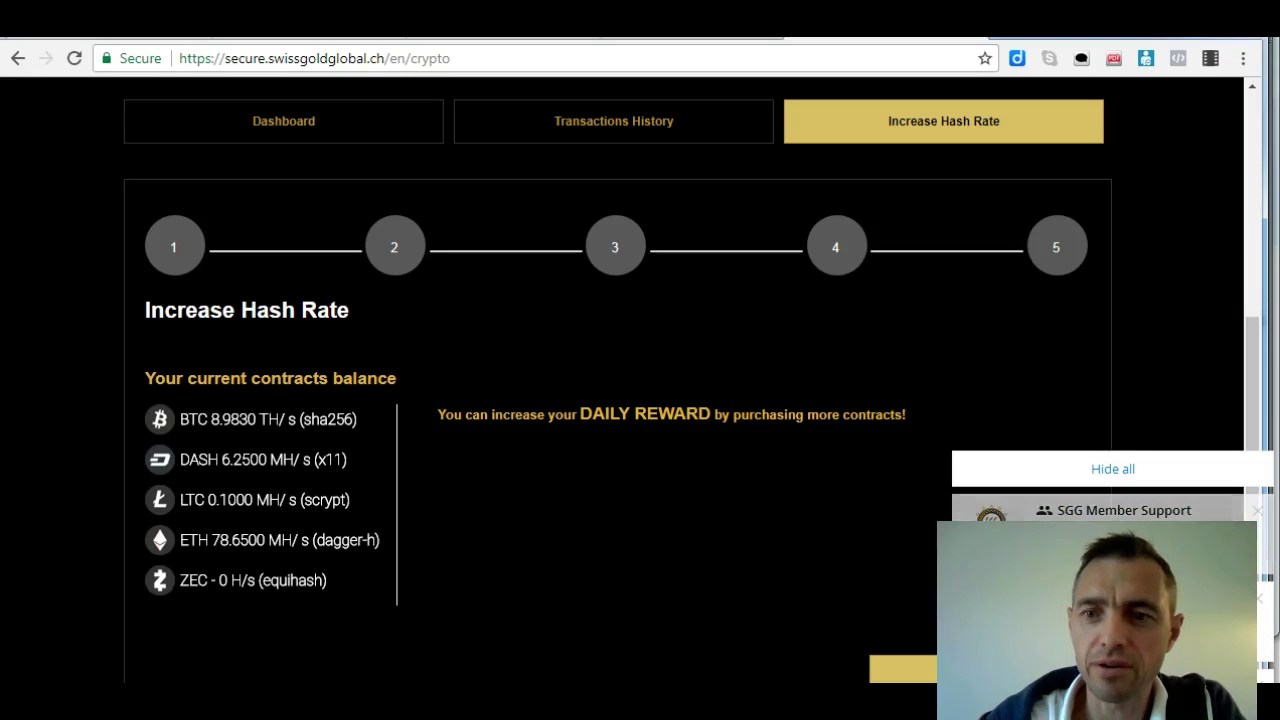
left_click(1117, 475)
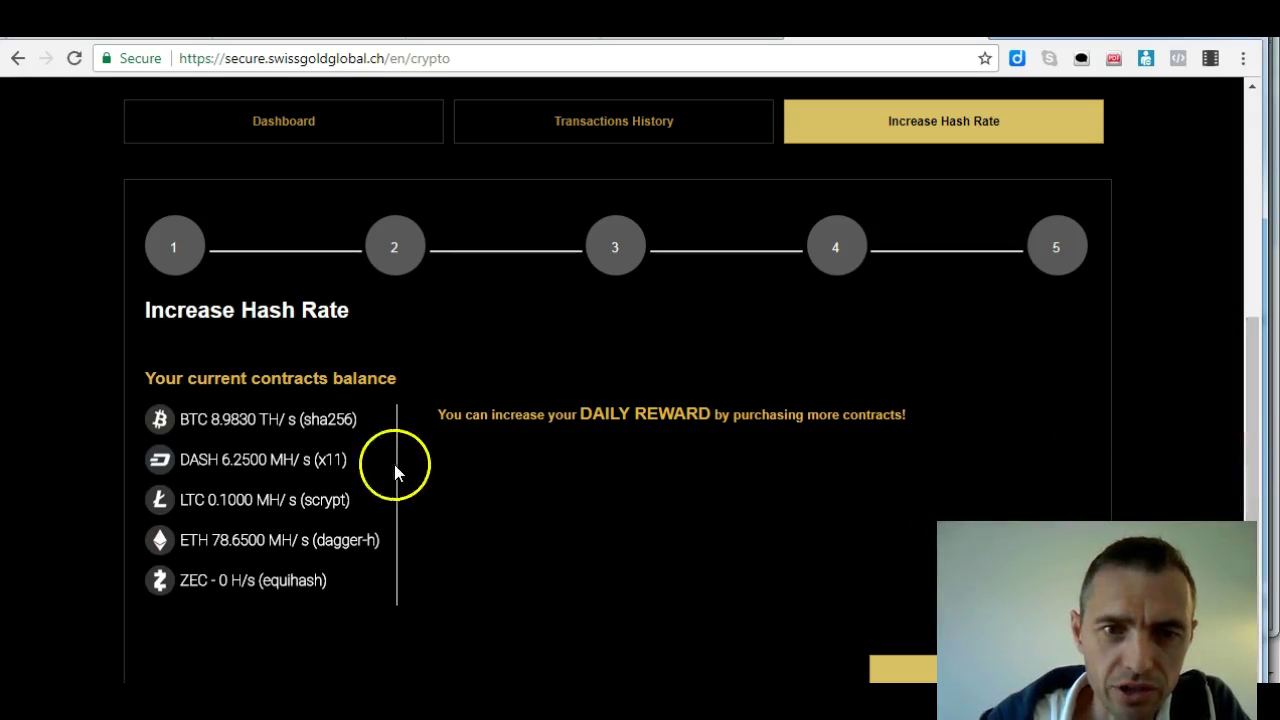
left_click_drag(1249, 357, 1241, 364)
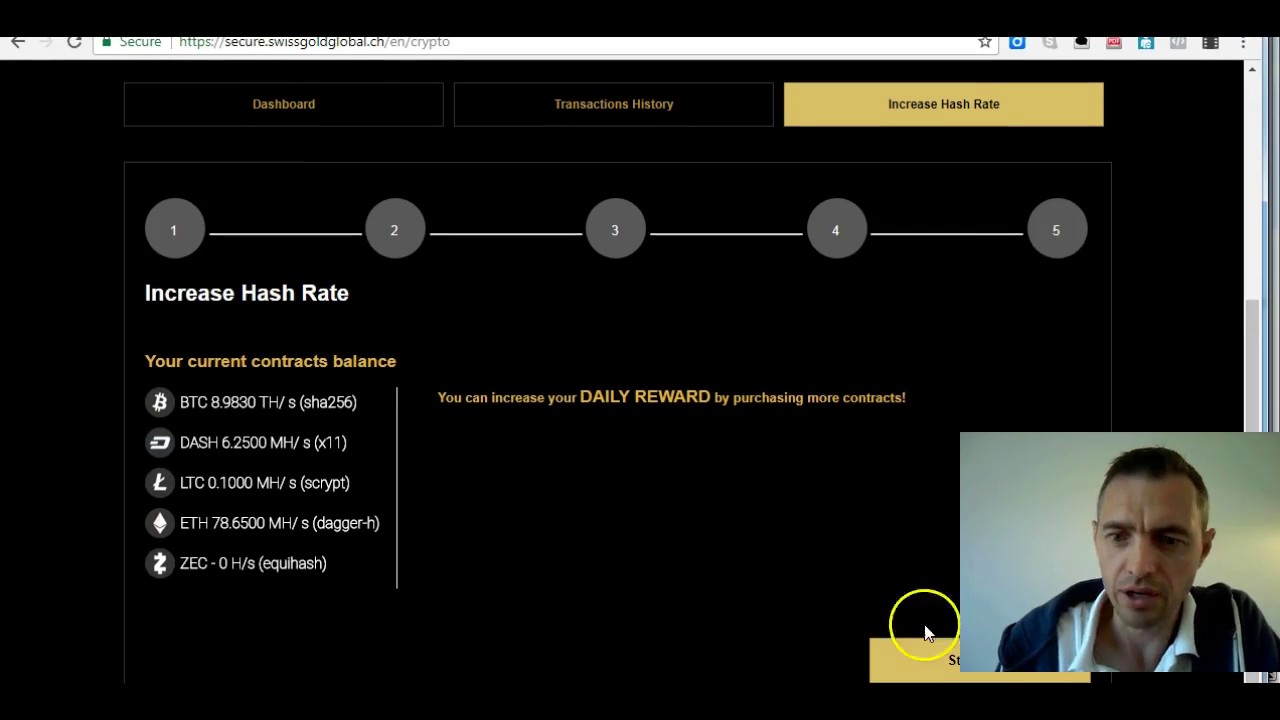
left_click(950, 657)
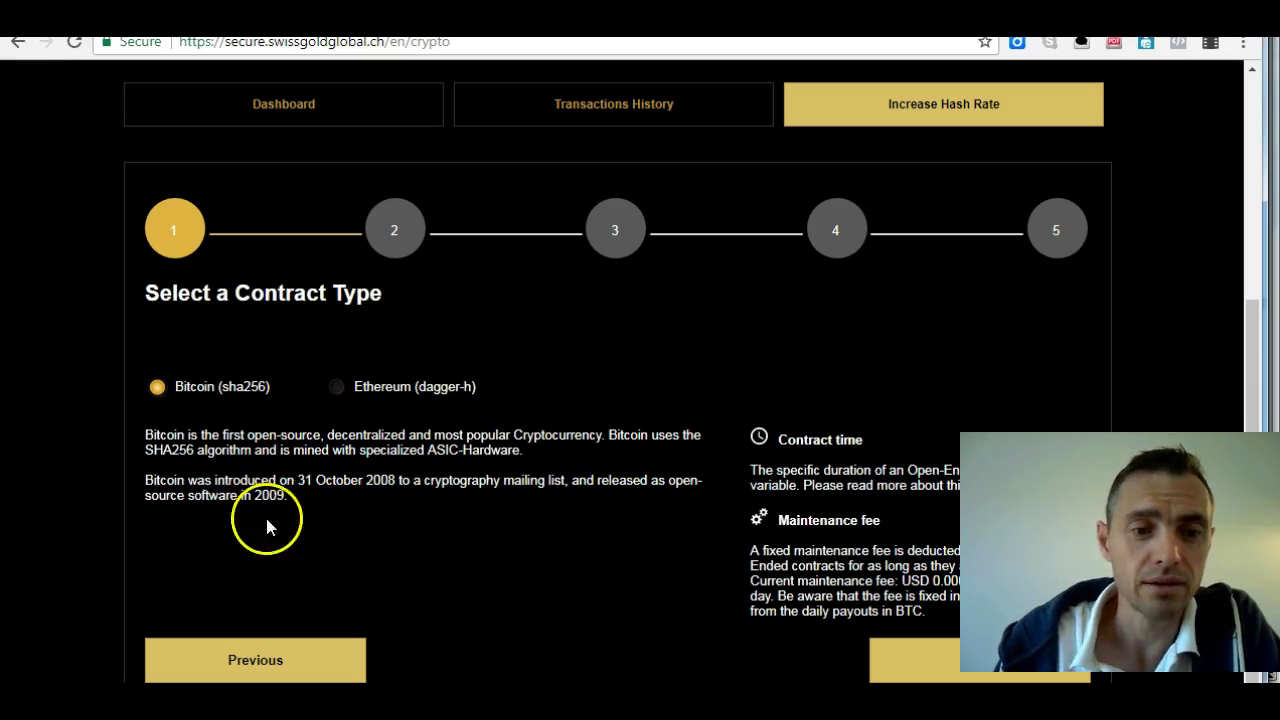
Go back to the contracts balance, restart the wizard, and pick the Ethereum (dagger-h) contract type
left_click(284, 655)
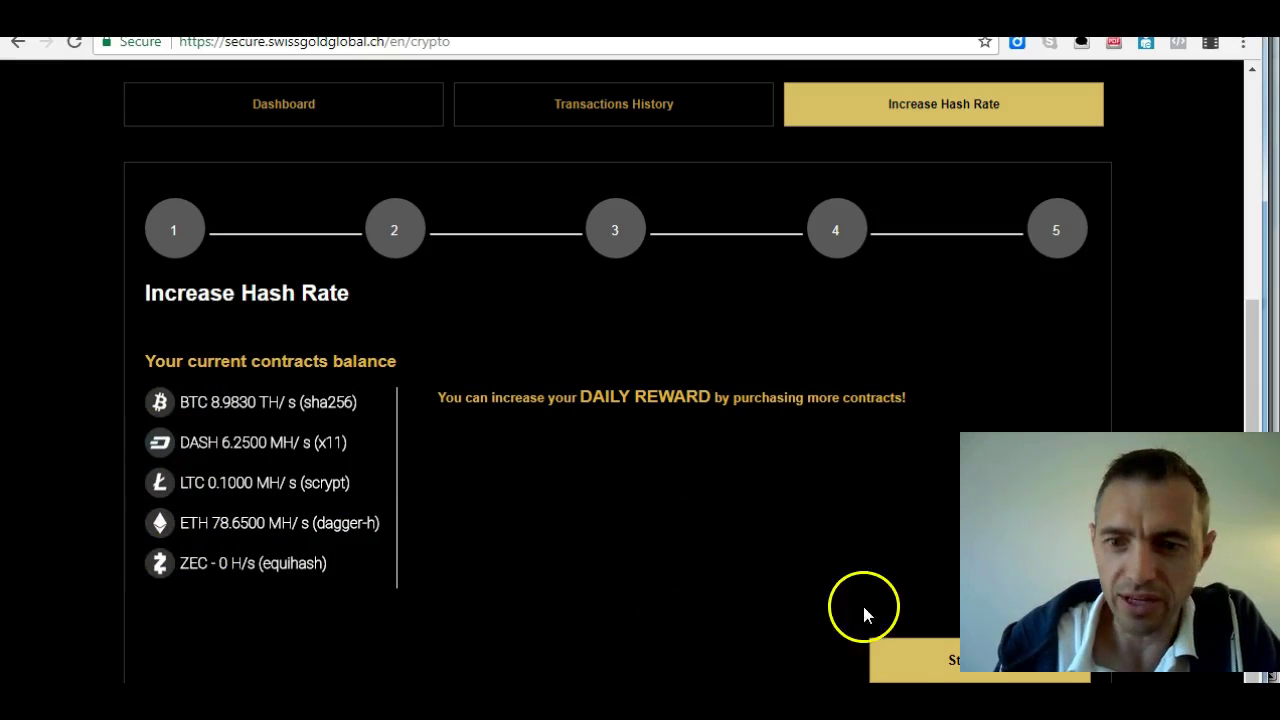
left_click(968, 662)
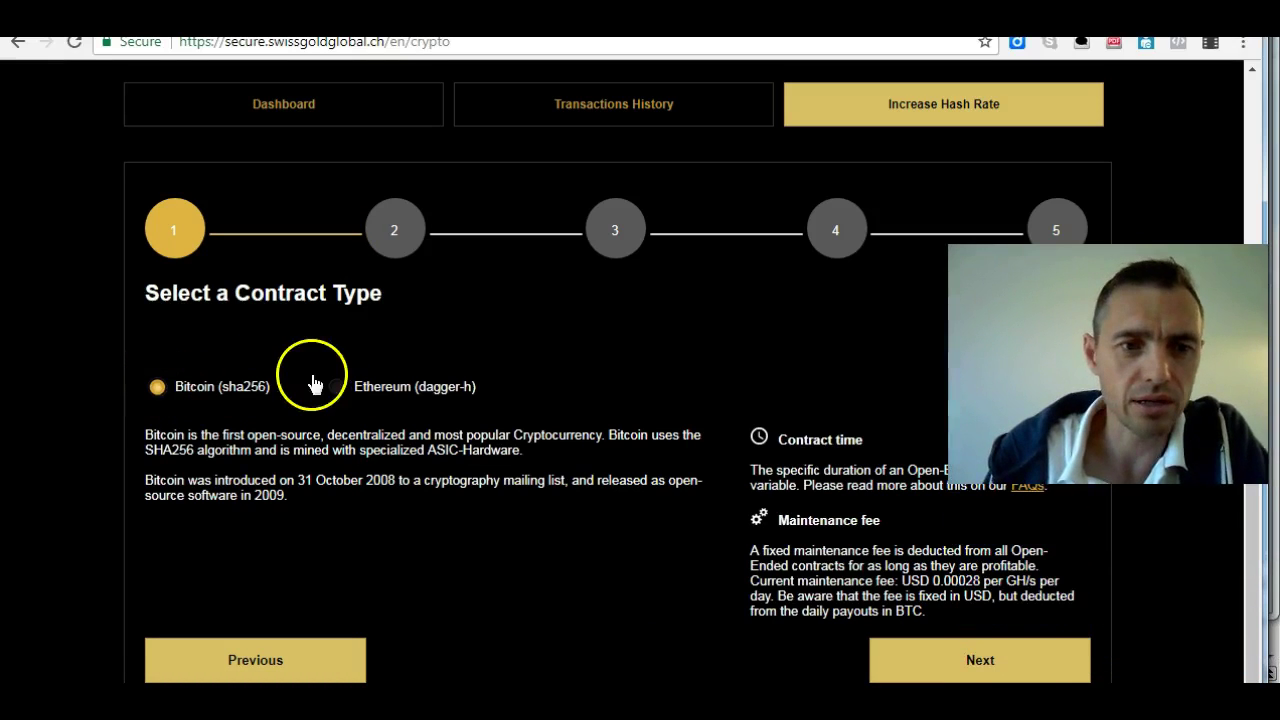
left_click(160, 388)
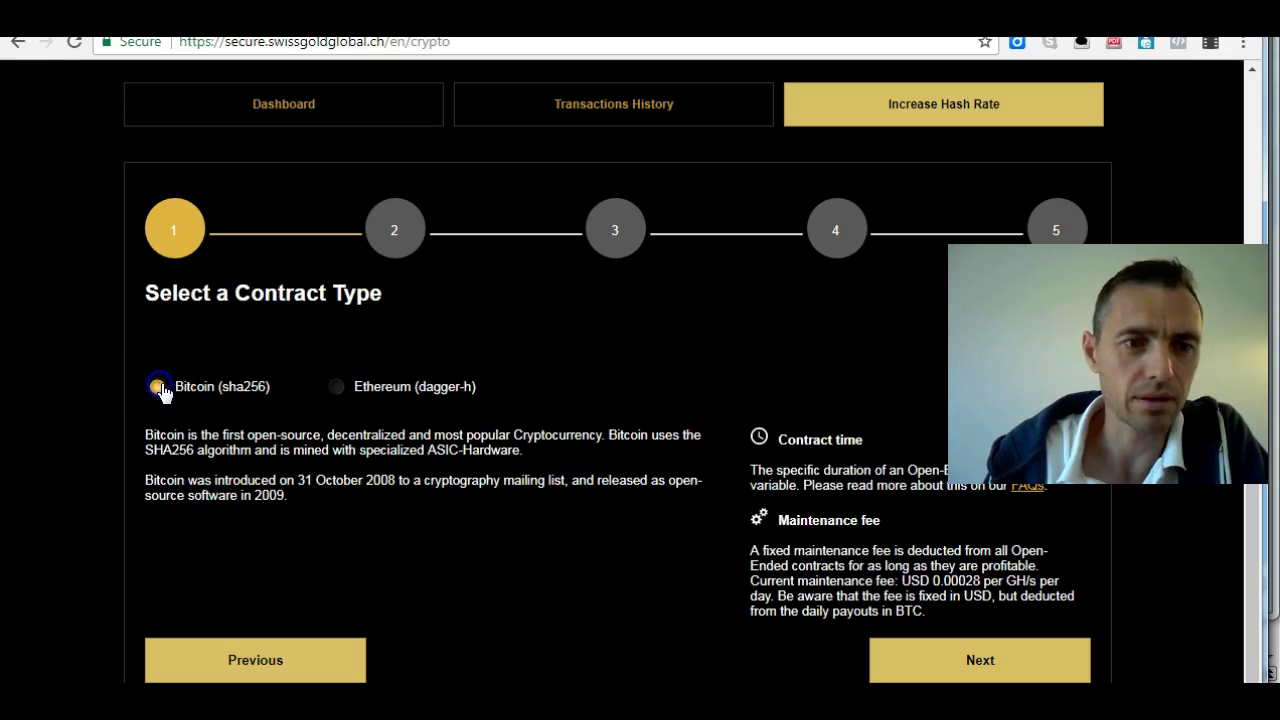
left_click(336, 388)
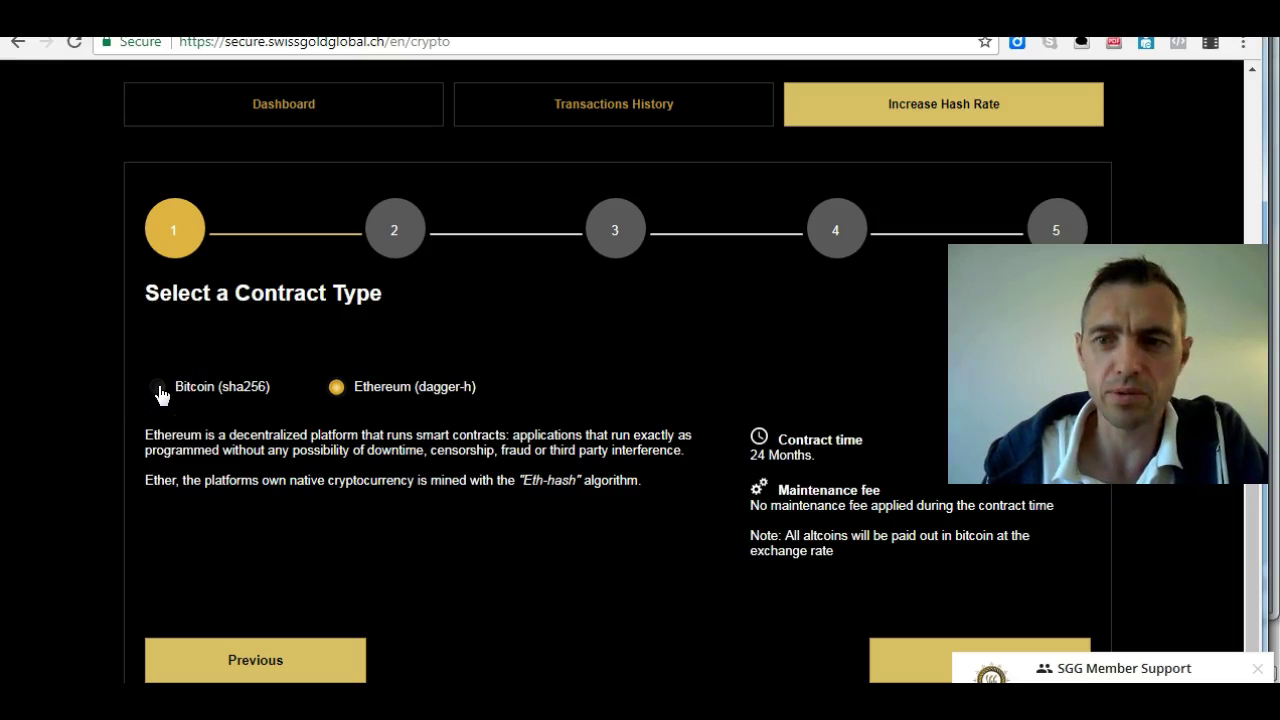
Choose Bitcoin (sha256) as the contract type and review its contract time and maintenance fee notes
left_click(159, 388)
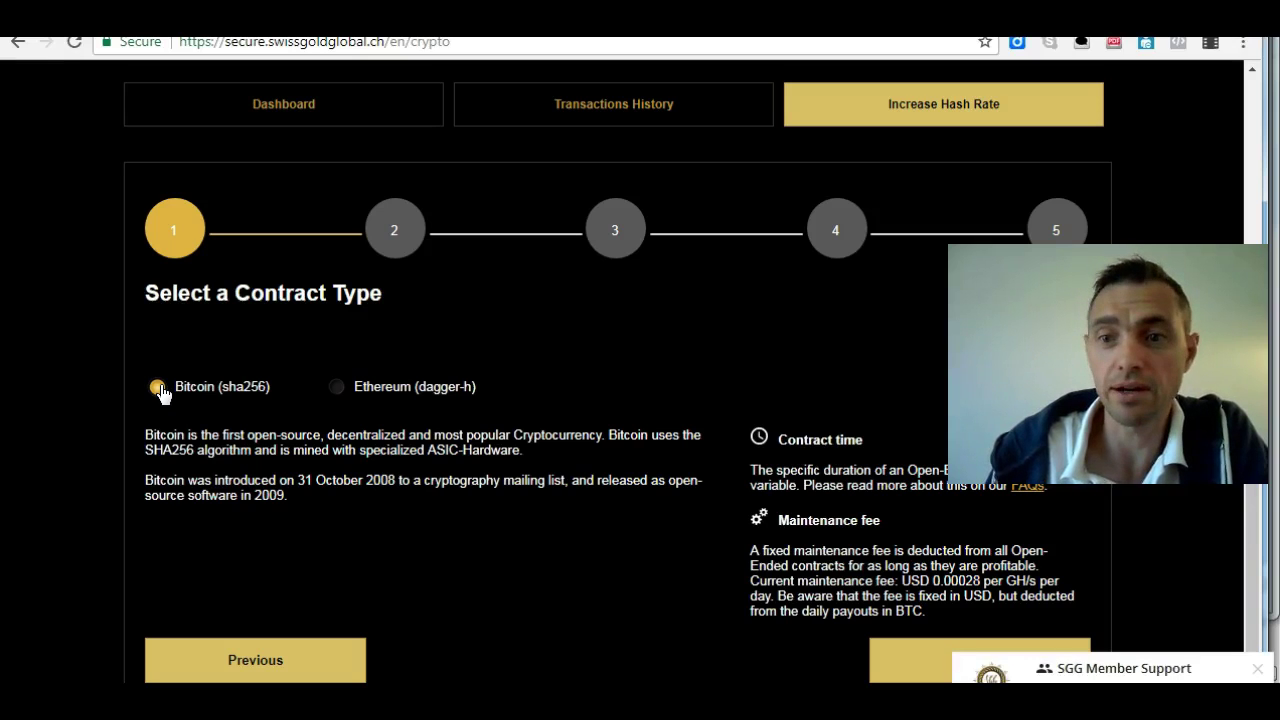
left_click(297, 388)
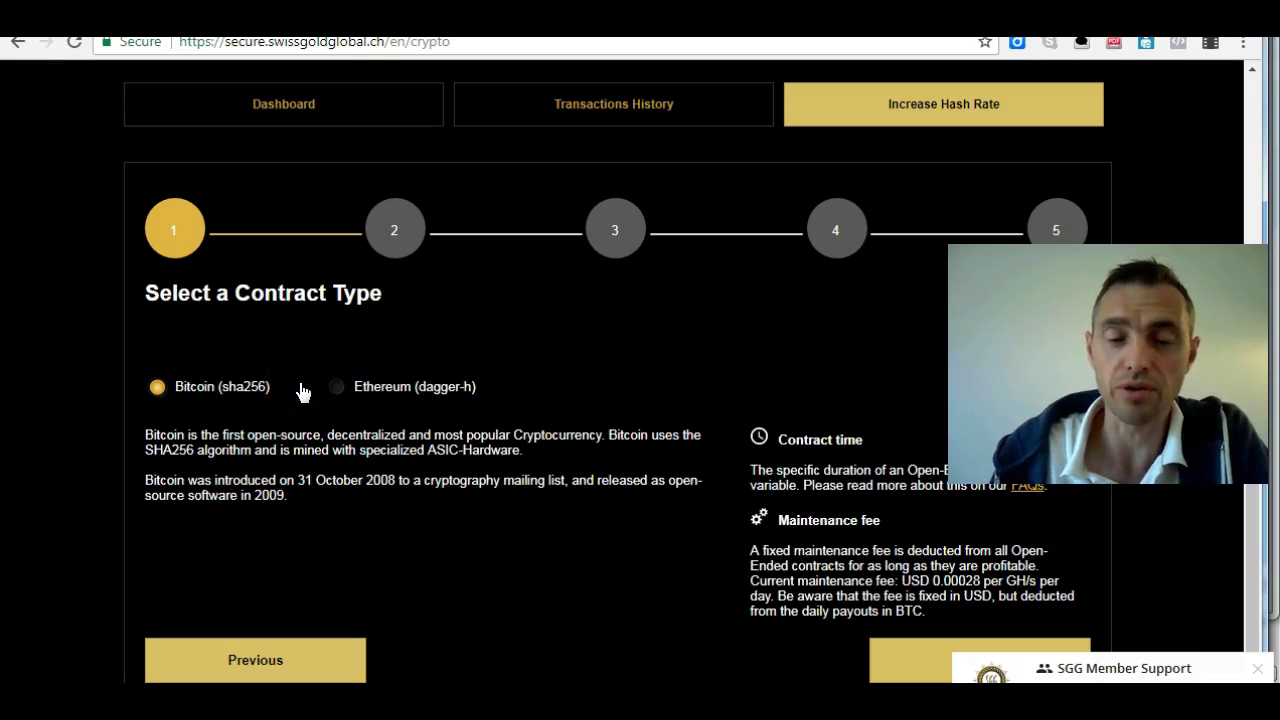
left_click(308, 390)
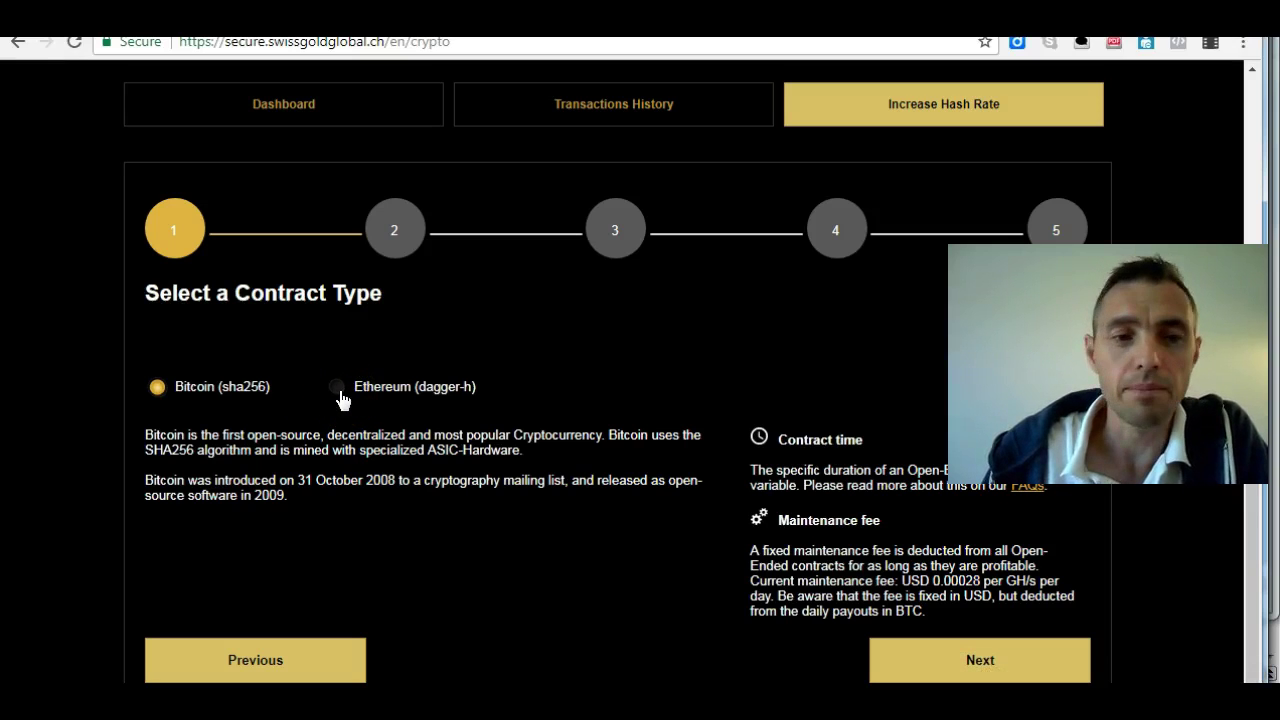
left_click(314, 366)
left_click(349, 371)
left_click(316, 364)
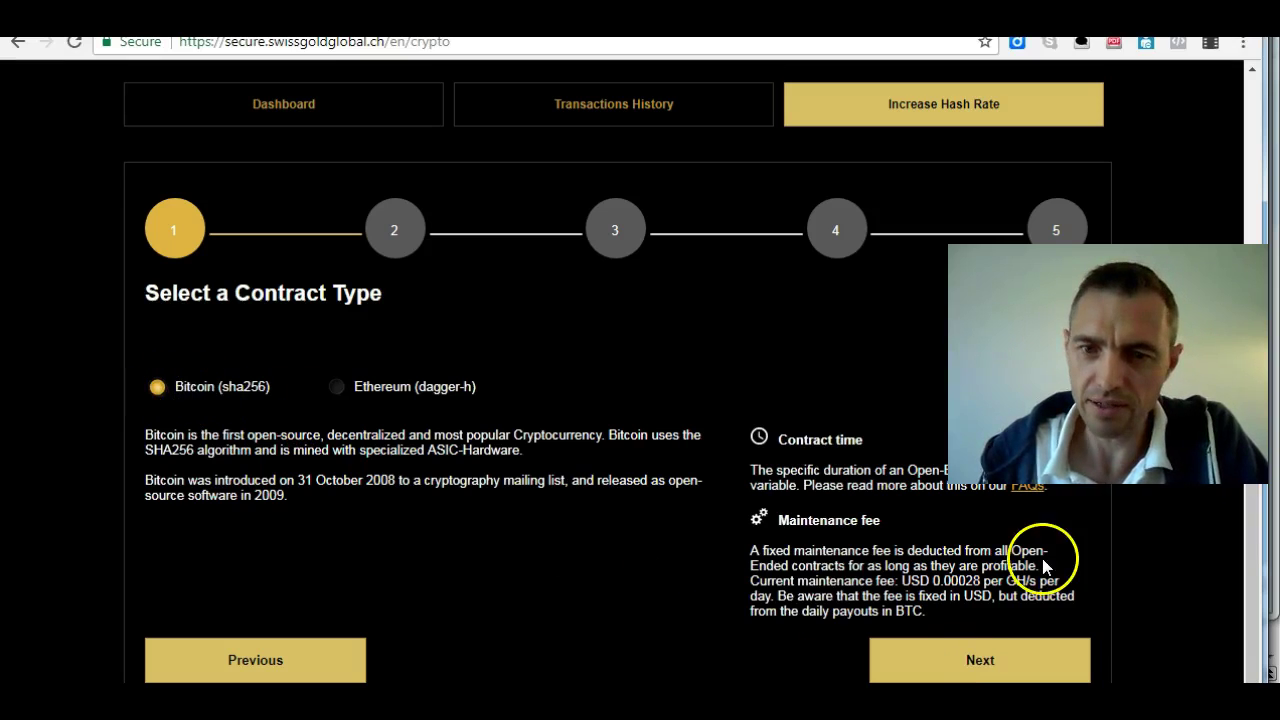
On the contract value step, set the Bitcoin hashpower to 13.0 TH/s for $1950
left_click(975, 663)
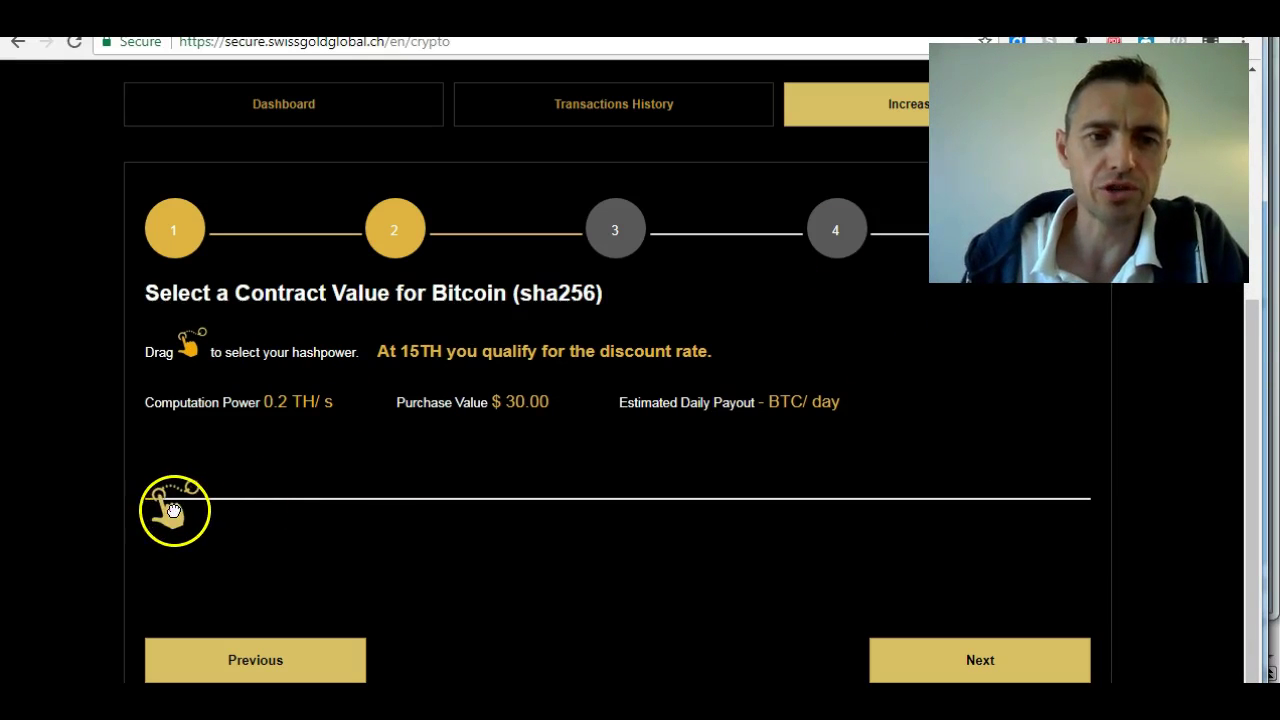
left_click_drag(172, 510, 375, 505)
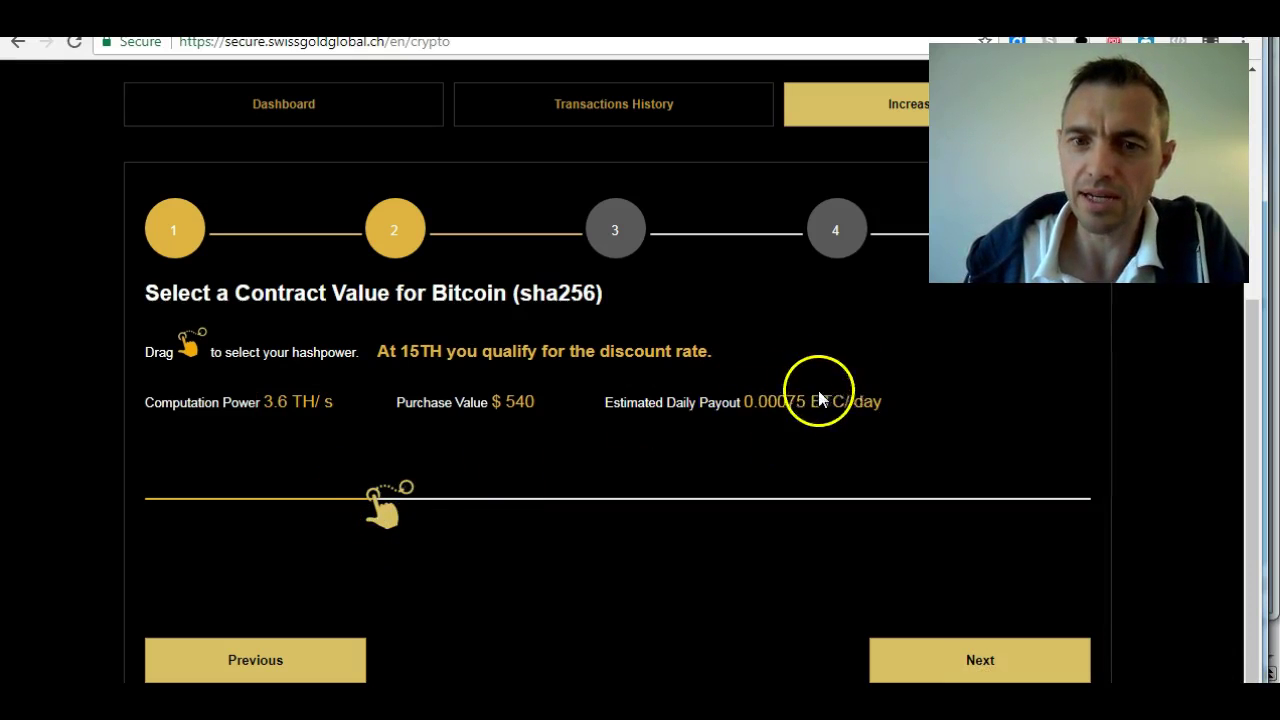
left_click_drag(393, 521, 157, 502)
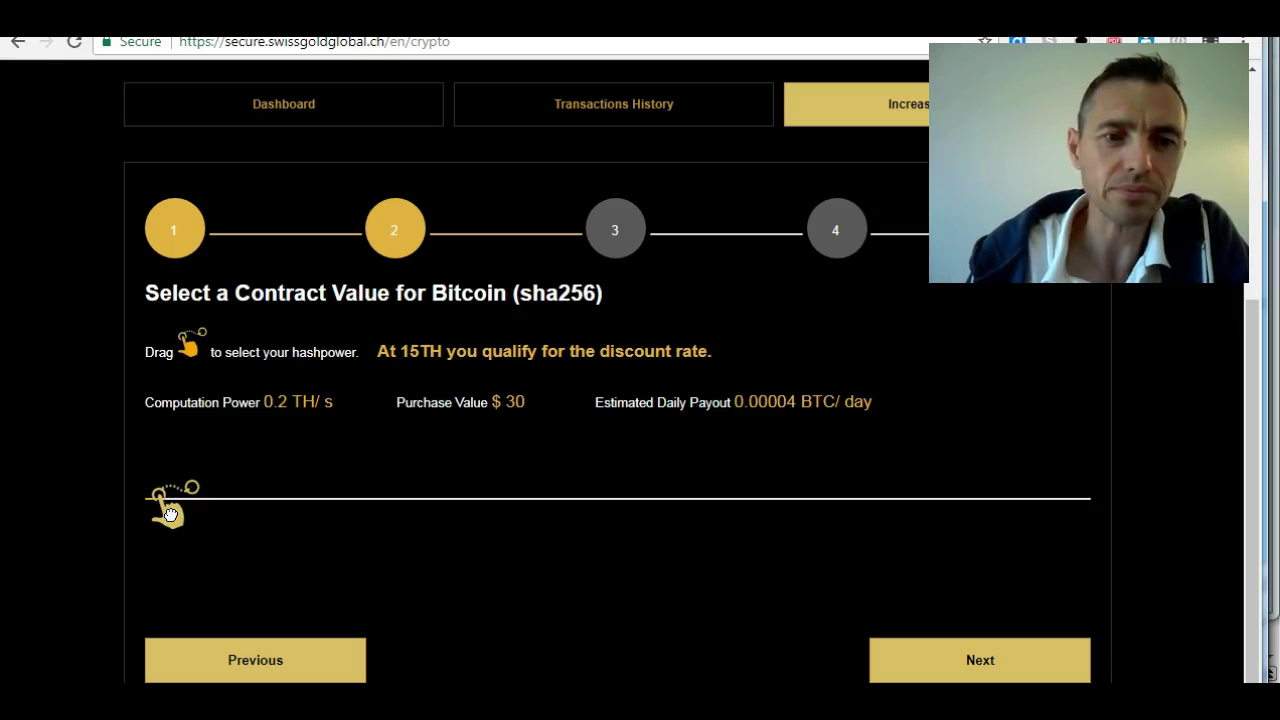
left_click_drag(171, 514, 203, 517)
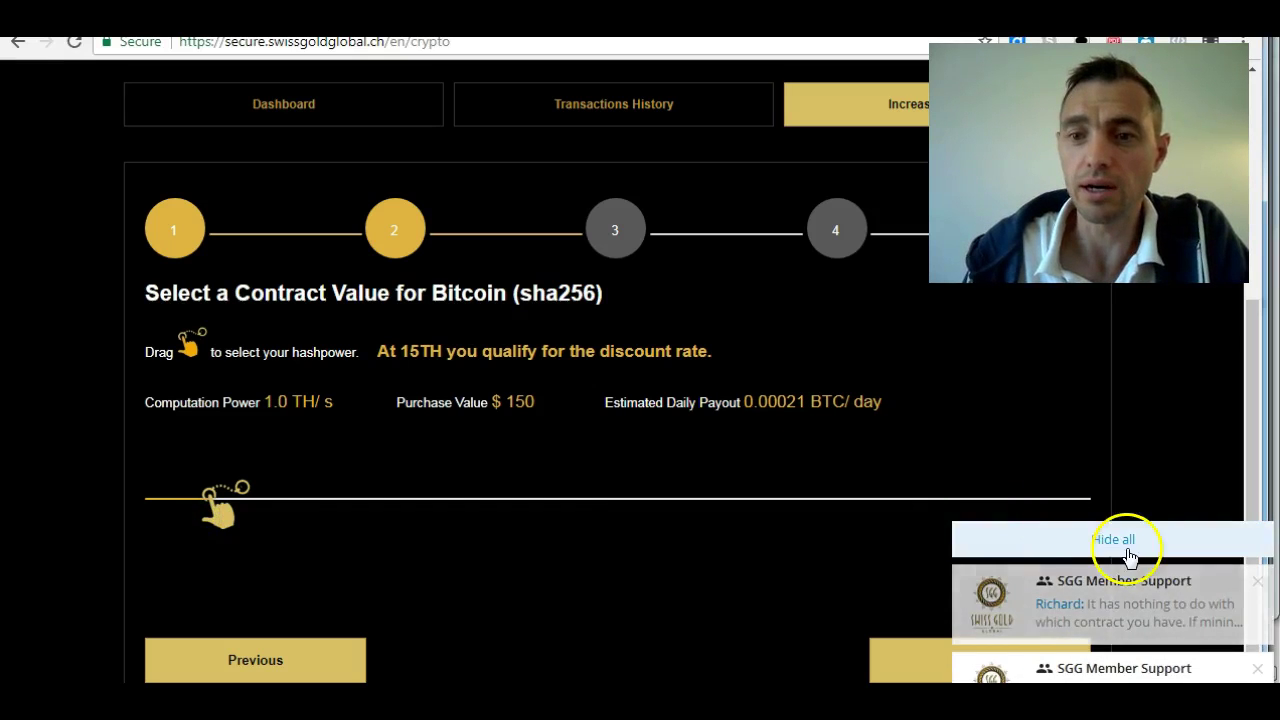
left_click(1118, 541)
left_click(224, 509)
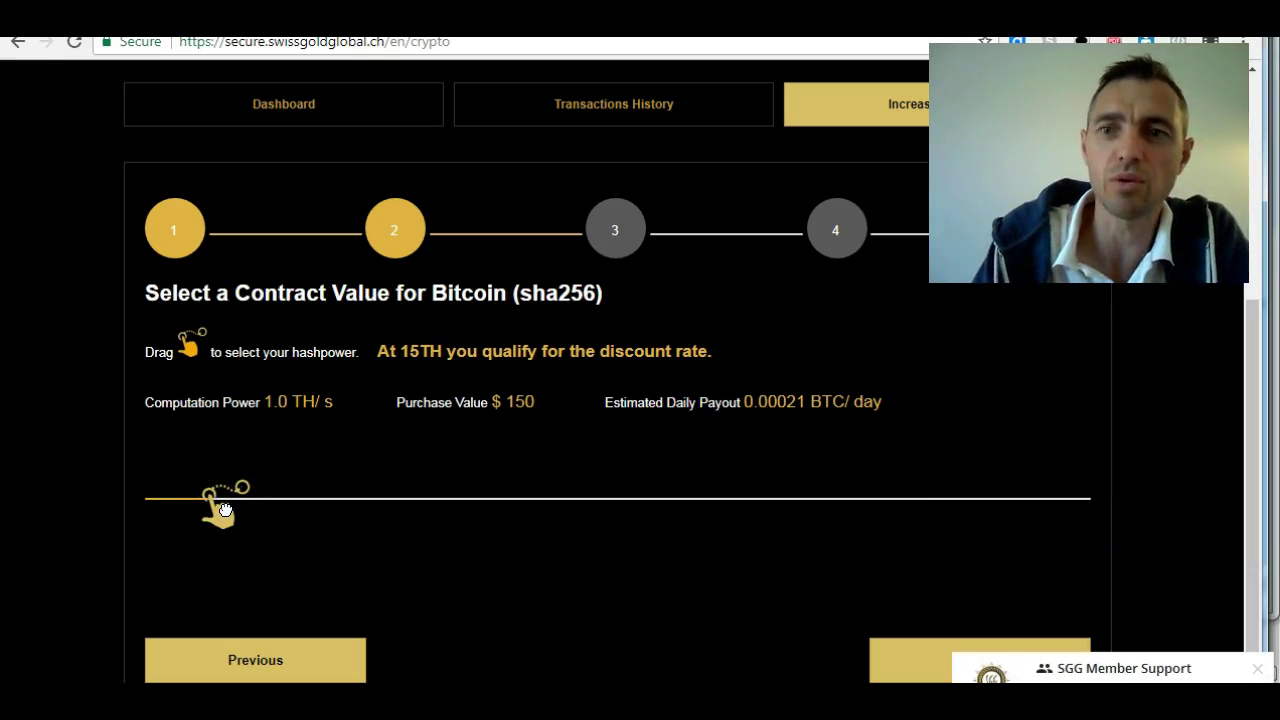
left_click_drag(214, 512, 965, 505)
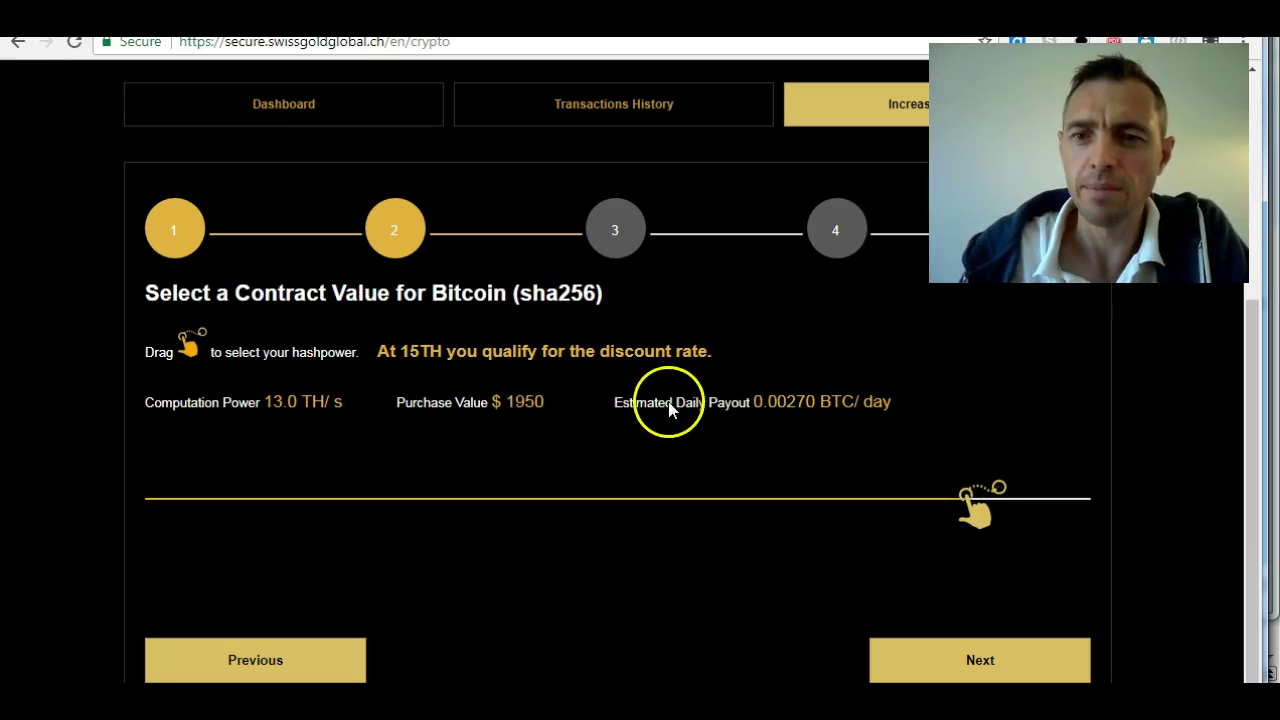
Raise the hashpower to 15 TH/s at the $1,950 discount rate and continue to payment
left_click_drag(974, 506, 1100, 517)
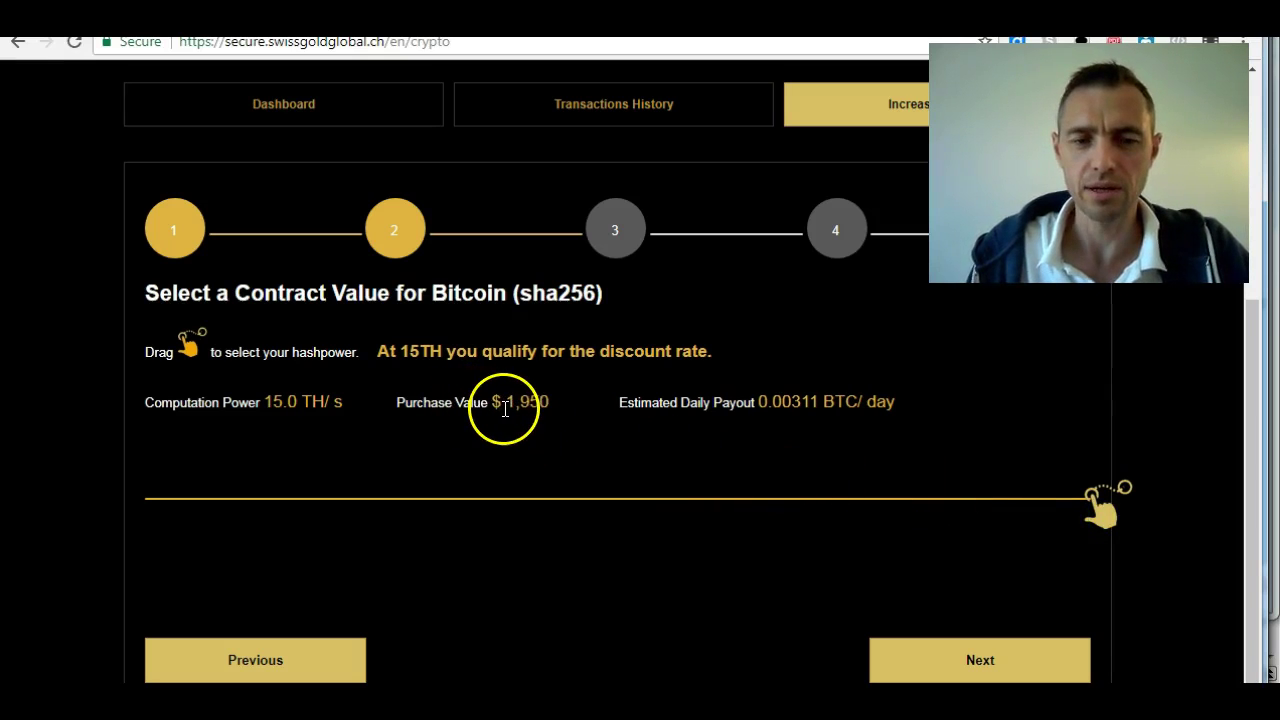
left_click(1094, 510)
left_click_drag(1094, 512, 1114, 517)
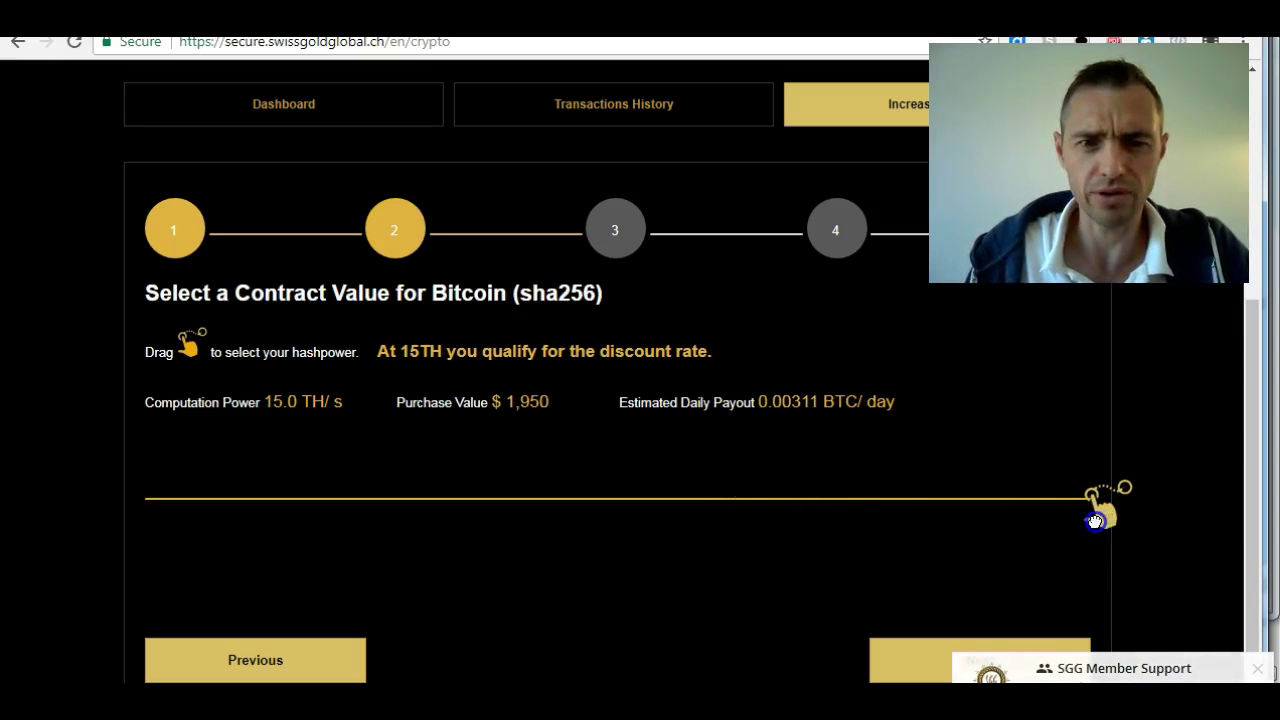
left_click_drag(1089, 517, 1093, 478)
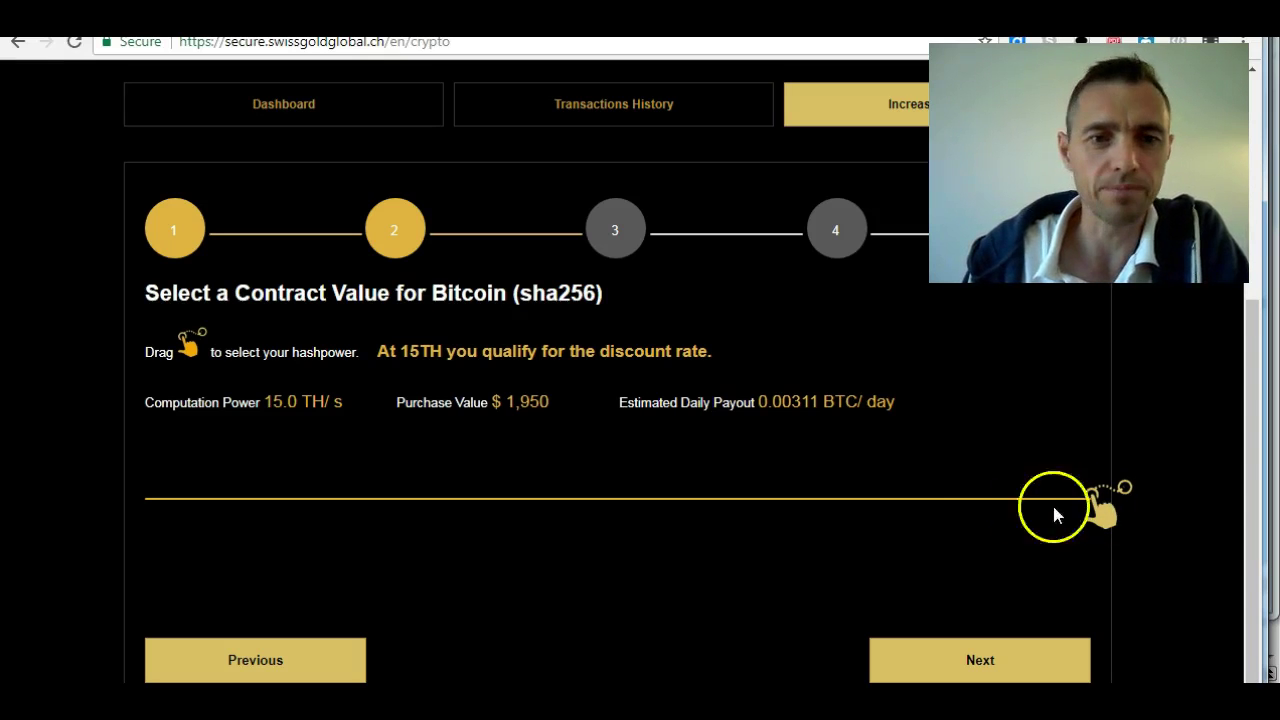
left_click(981, 659)
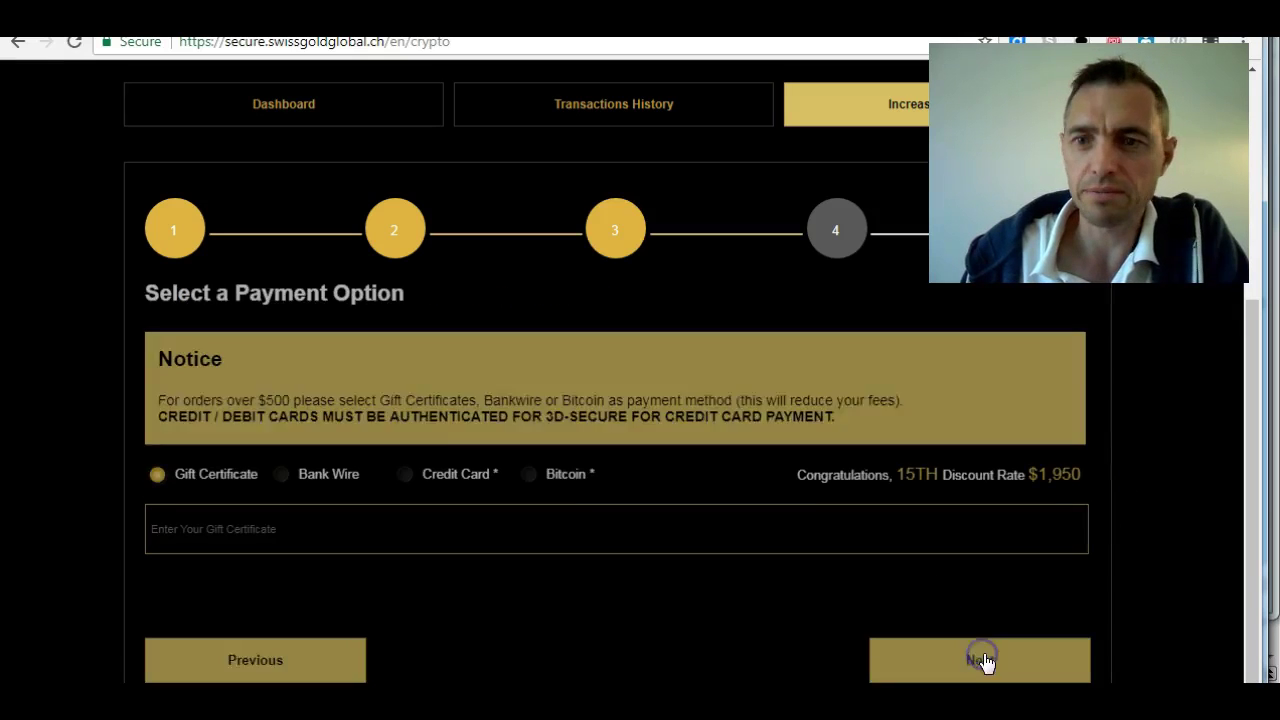
Compare the gift certificate, bank wire and credit card payment options, then choose Bitcoin
left_click_drag(1251, 334, 1253, 402)
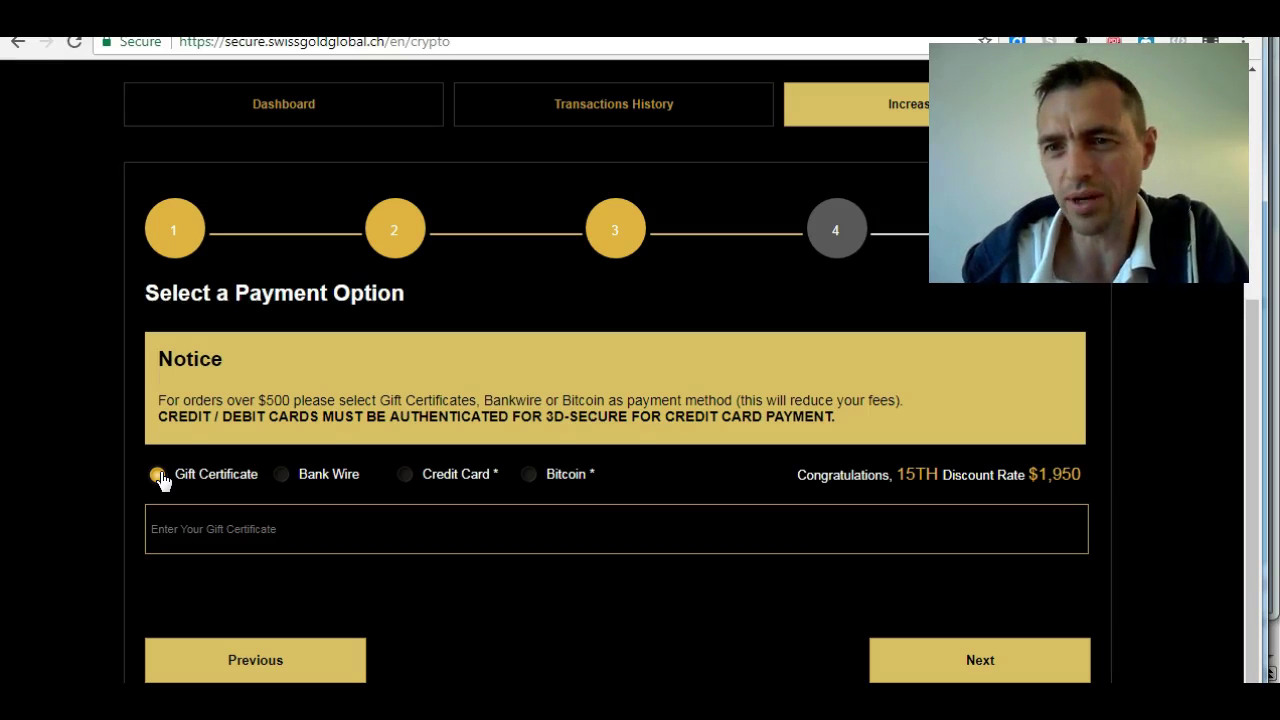
left_click(158, 476)
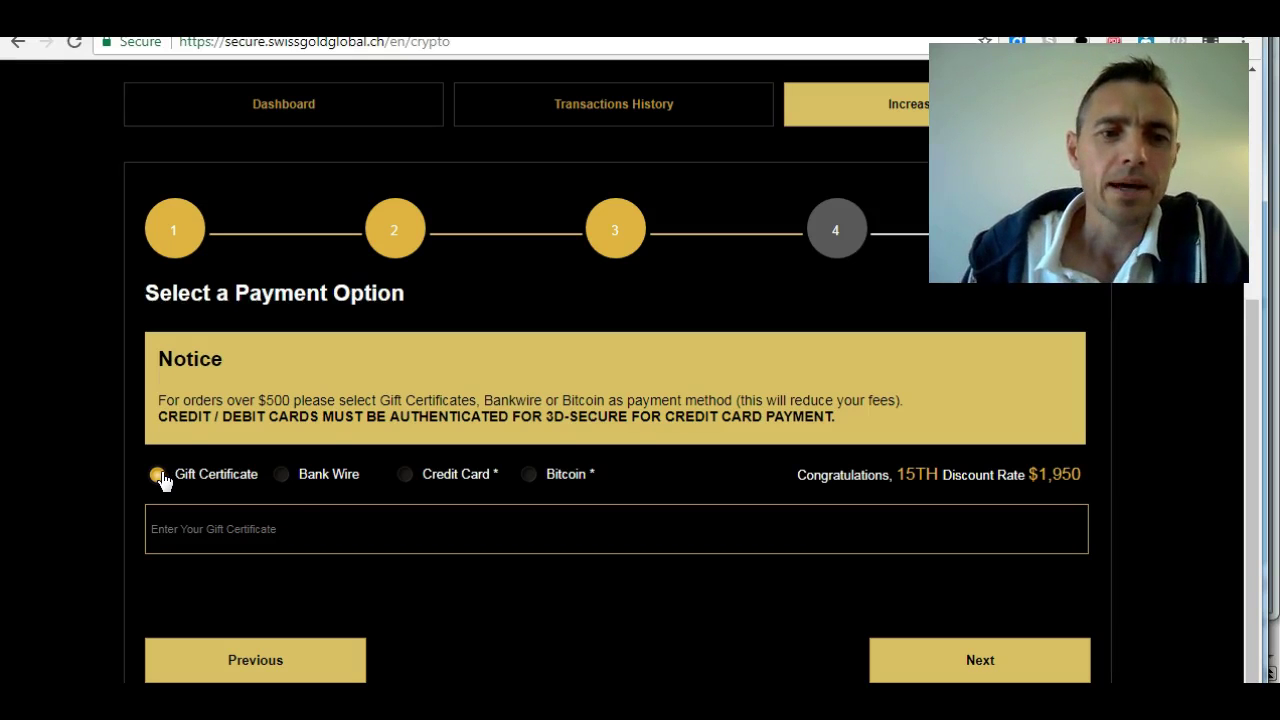
left_click(281, 476)
left_click(371, 524)
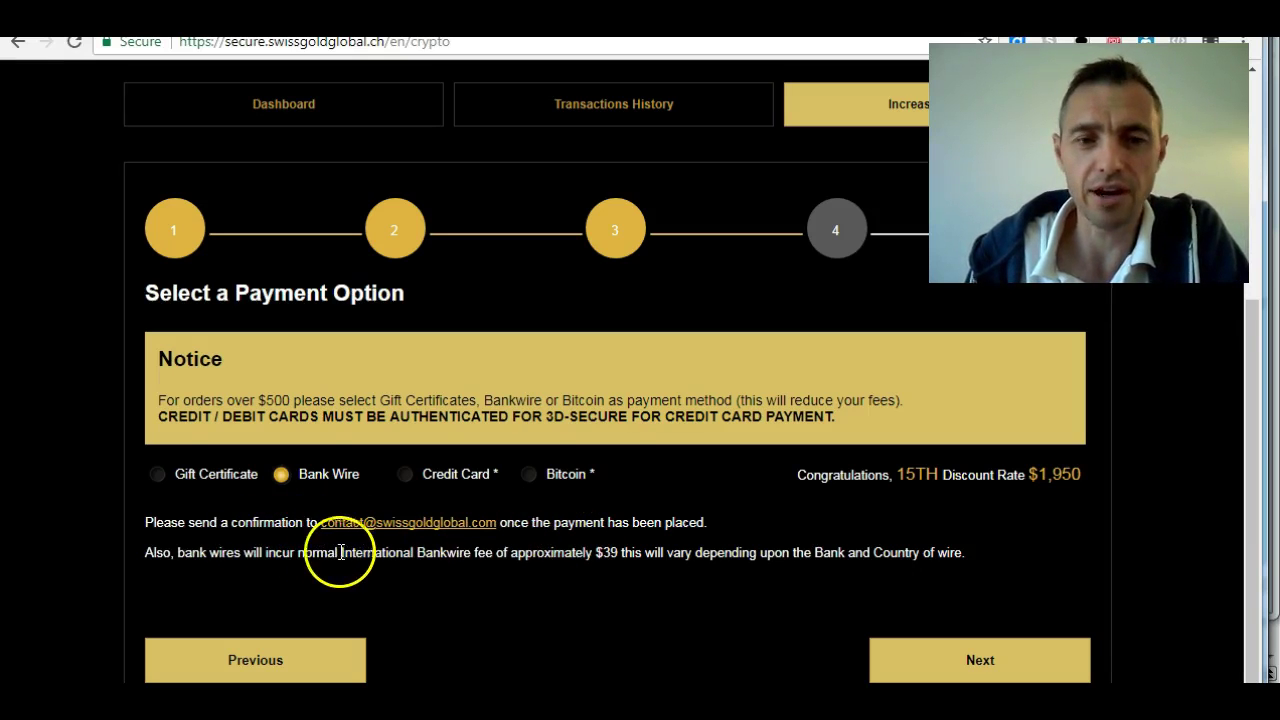
left_click(405, 476)
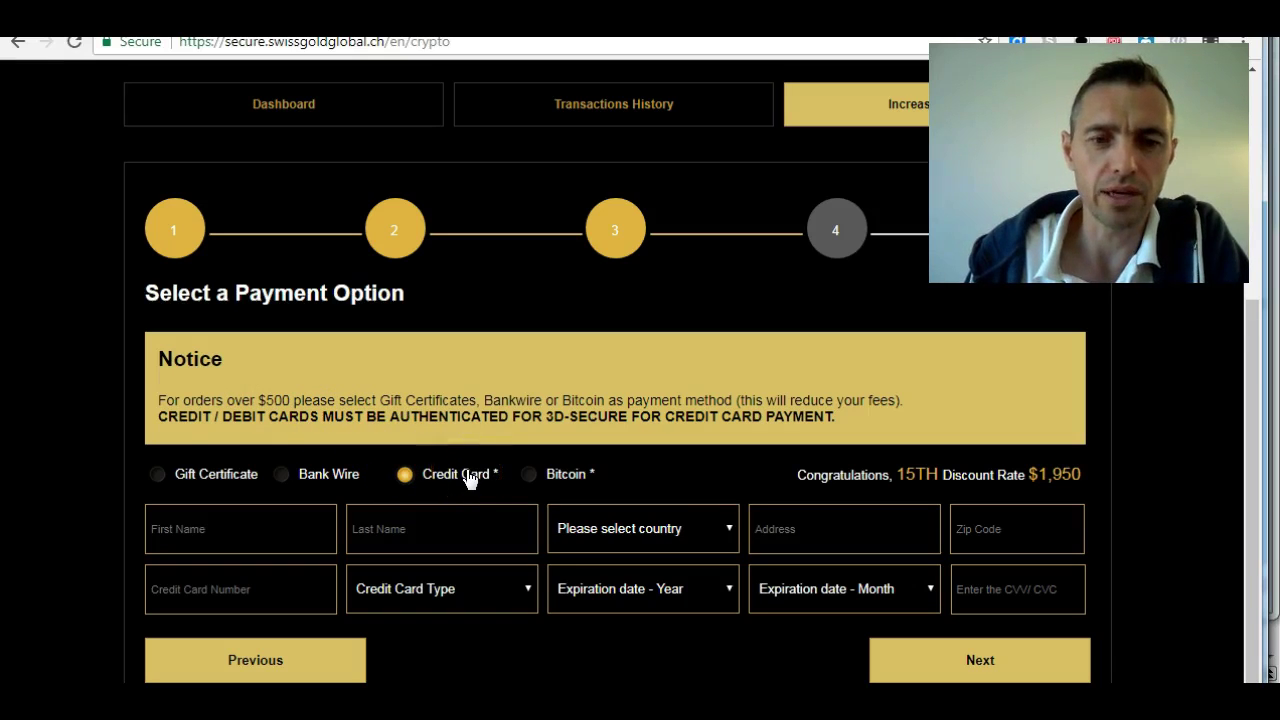
left_click(529, 477)
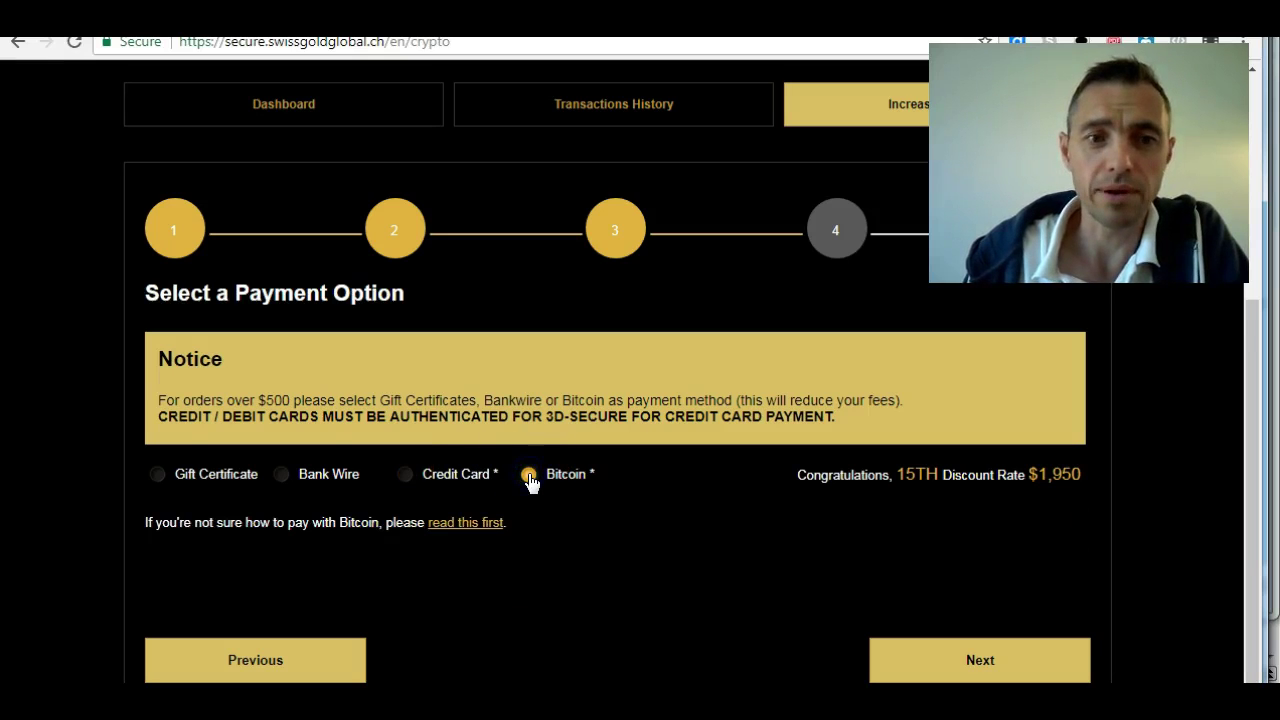